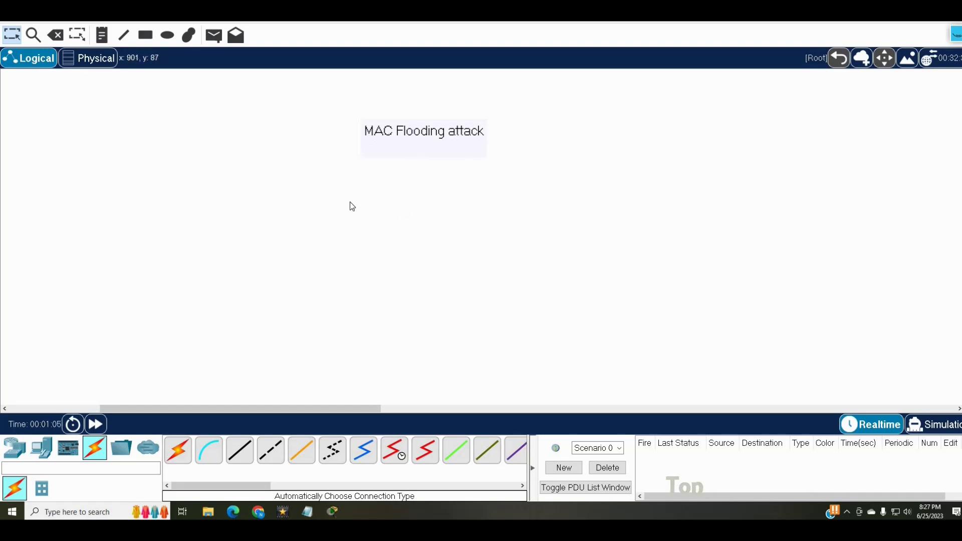
- Place a 2960-24TT switch beneath the MAC Flooding attack title and arrange three PCs in a row below it
left_click(15, 449)
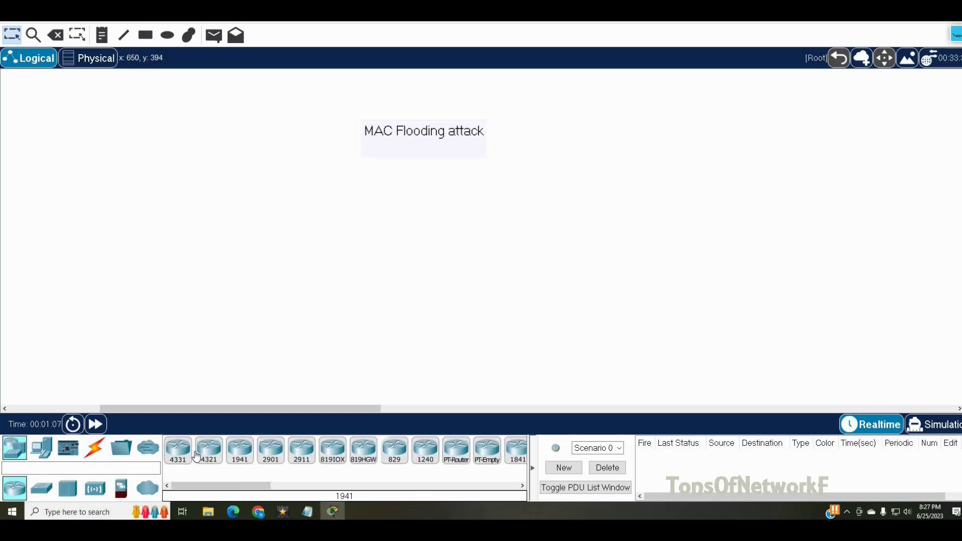
left_click_drag(45, 495, 386, 205)
left_click(41, 448)
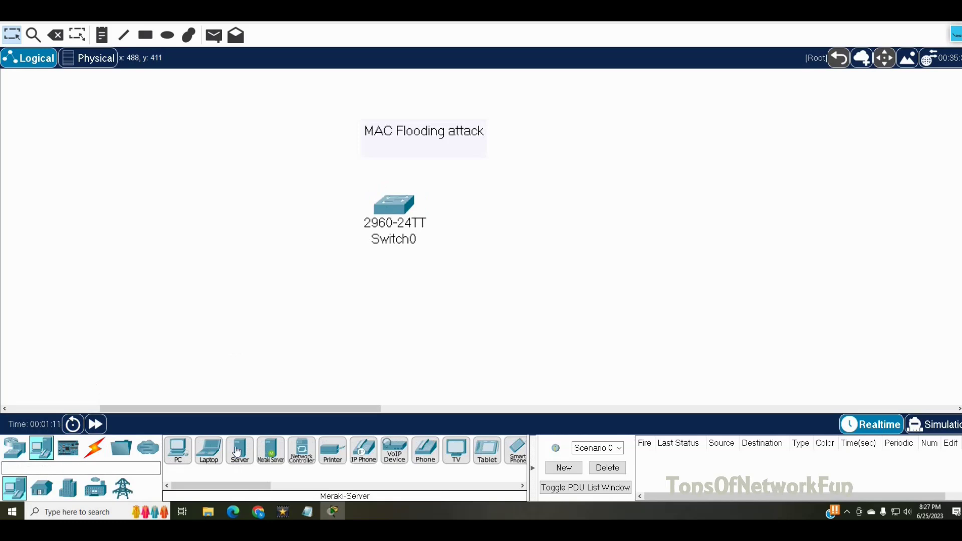
left_click_drag(178, 450, 333, 300)
left_click(424, 307)
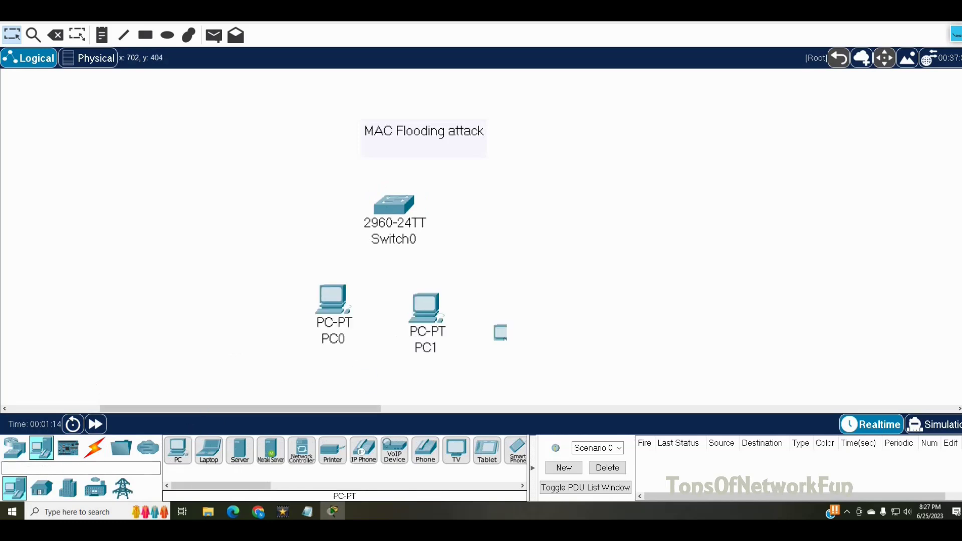
left_click(531, 294)
left_click_drag(426, 318, 434, 309)
left_click_drag(407, 213, 428, 193)
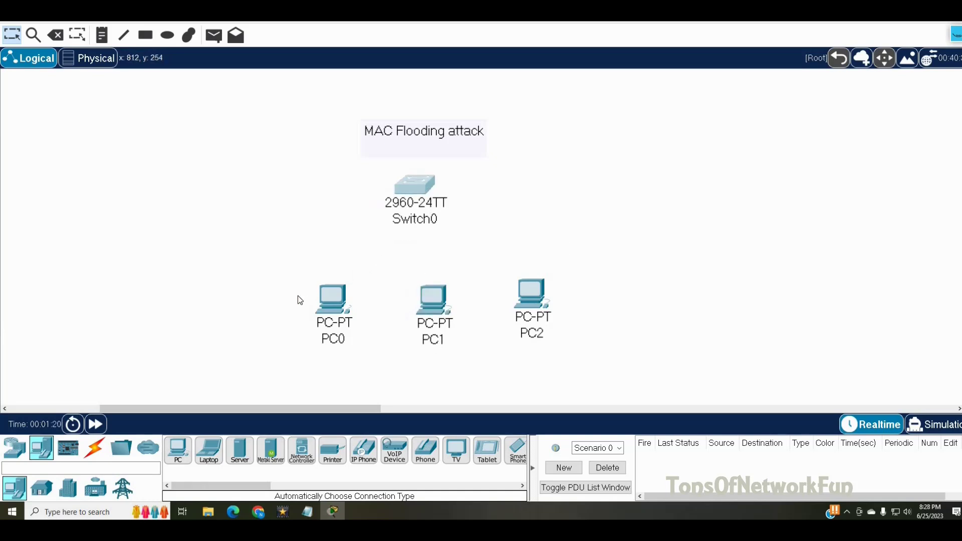
- With the screen pen, circle PC0, Switch0 and PC2 and underline "MAC Flooding" in the title
left_click(955, 34)
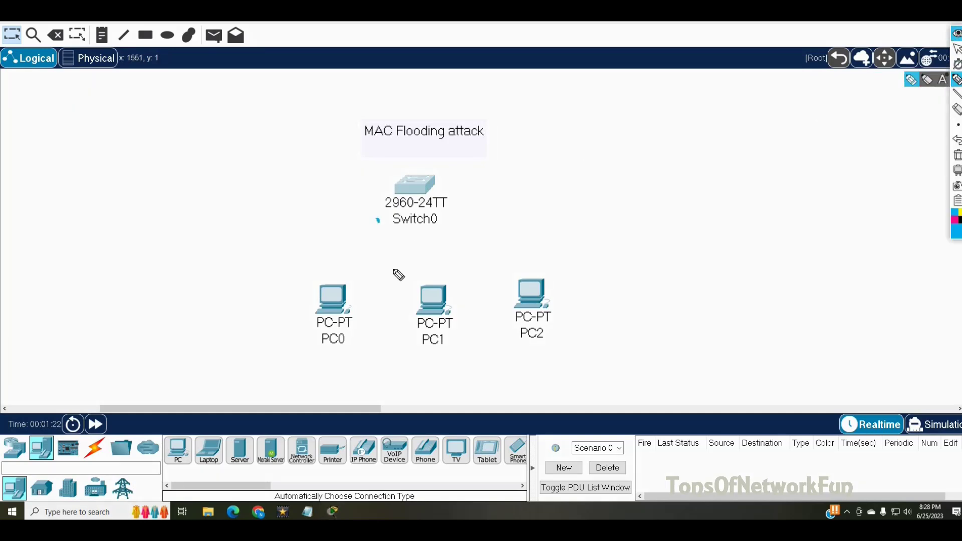
mouse_move(351, 271)
left_mouse_down()
mouse_move(309, 271)
mouse_move(291, 337)
mouse_move(355, 340)
mouse_move(381, 295)
mouse_move(344, 273)
left_mouse_up()
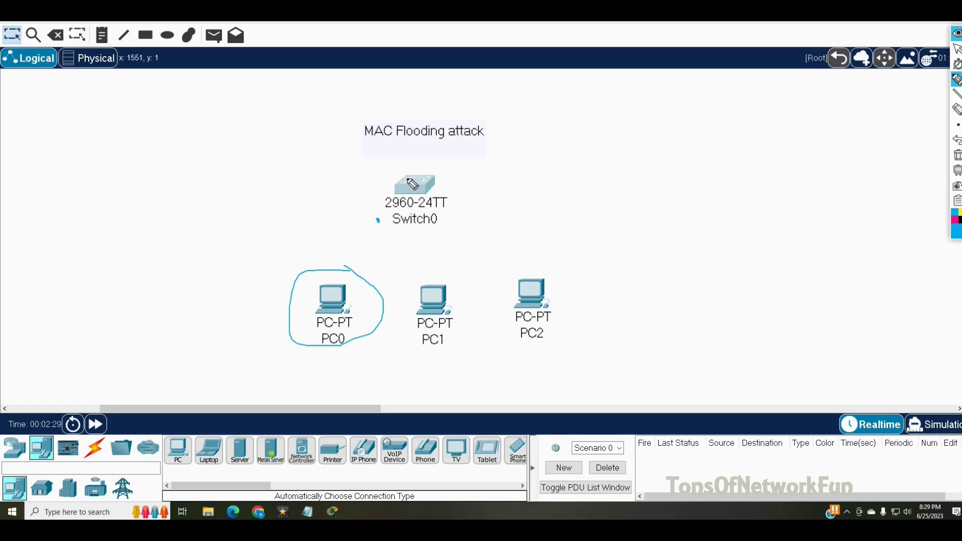
left_click_drag(366, 138, 422, 136)
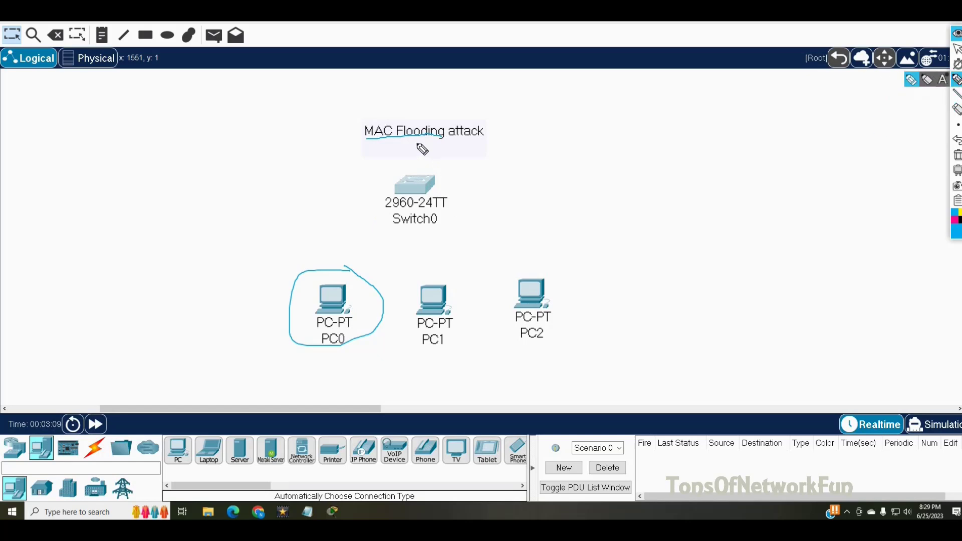
mouse_move(437, 169)
left_mouse_down()
mouse_move(396, 164)
mouse_move(357, 196)
mouse_move(363, 226)
mouse_move(420, 243)
mouse_move(487, 220)
mouse_move(484, 192)
mouse_move(434, 164)
left_mouse_up()
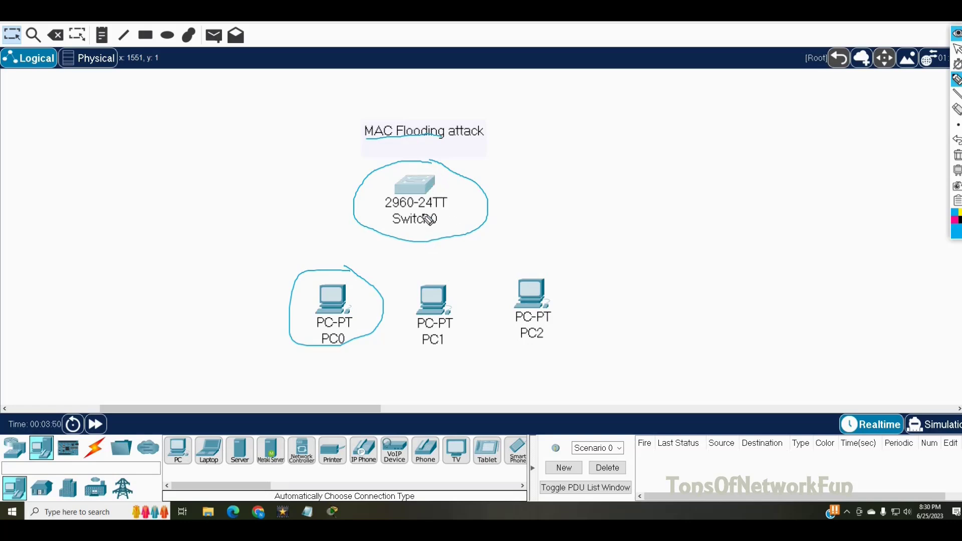
mouse_move(551, 266)
left_mouse_down()
mouse_move(484, 313)
mouse_move(556, 327)
mouse_move(578, 288)
left_mouse_up()
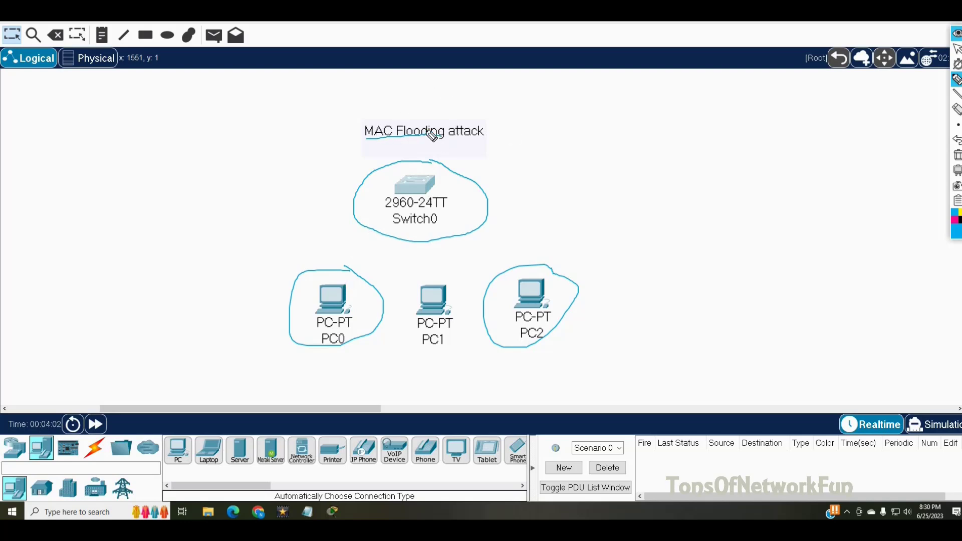
- Draw a pen line from PC0 to Switch0 and handwrite an interface label beginning with f beside the switch
left_click_drag(431, 134, 444, 131)
left_click_drag(341, 282, 385, 208)
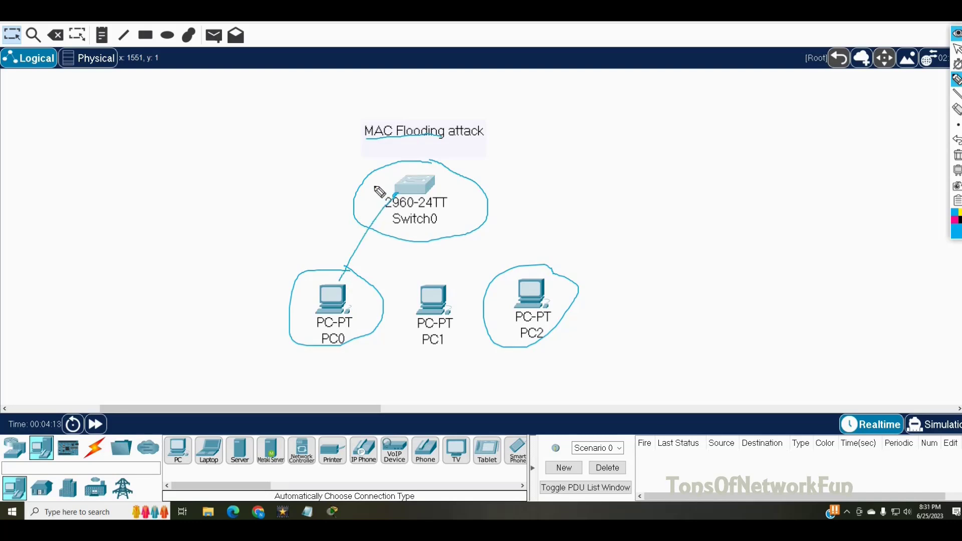
mouse_move(371, 192)
left_mouse_down()
mouse_move(373, 183)
mouse_move(378, 199)
left_mouse_up()
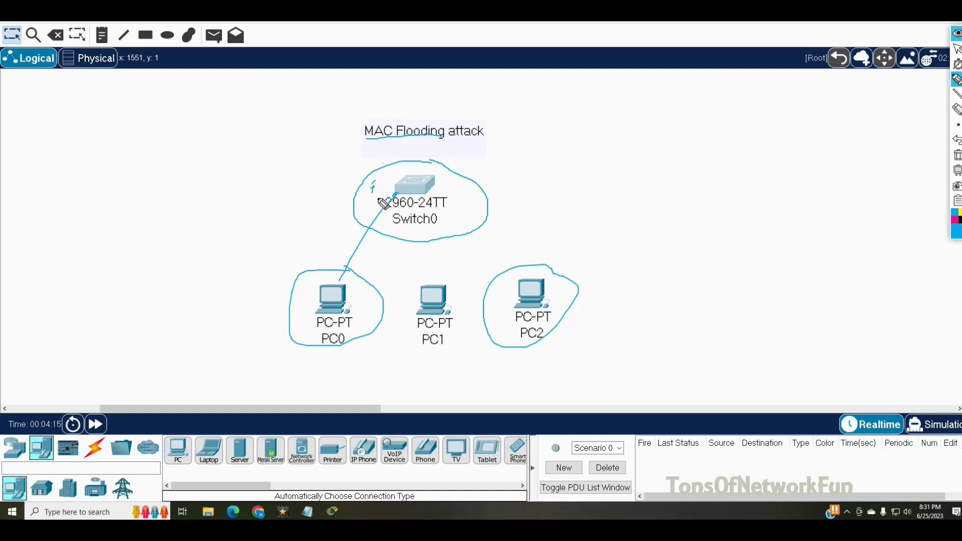
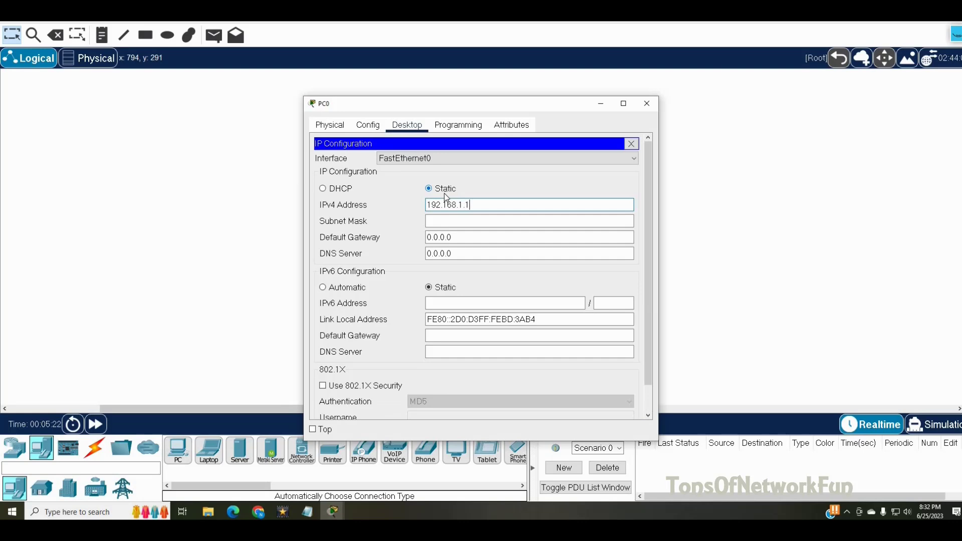
- Fill in the 255.255.255.0 subnet mask for PC0's address 192.168.1.1 and list its adapter details with ipconfig /all
key("Tab")
left_click(631, 144)
left_click(557, 173)
type("ipco")
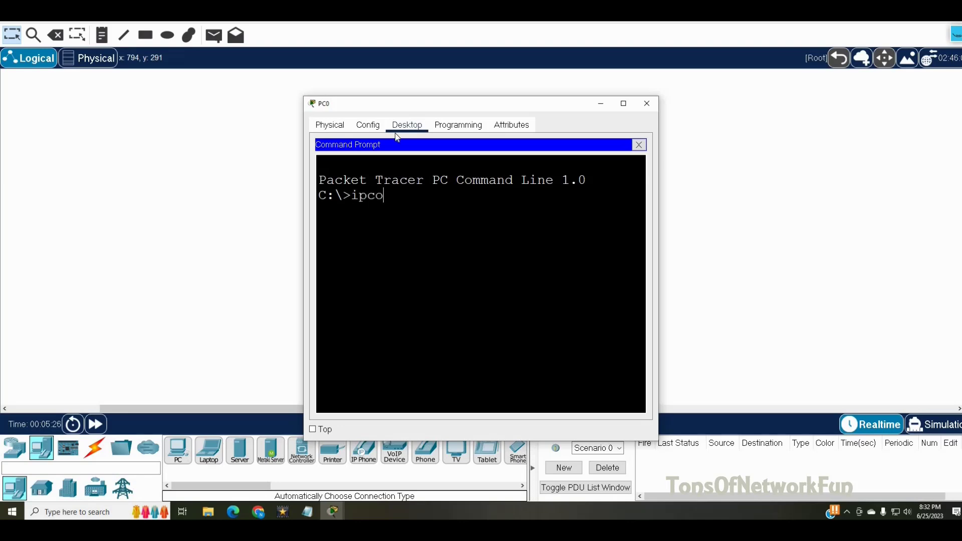
type("nfig /all")
key("Return")
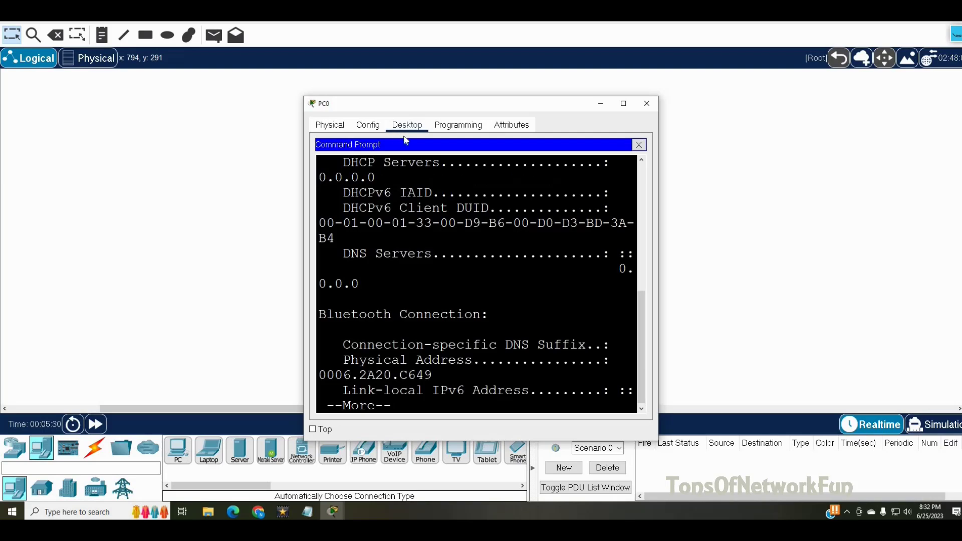
scroll(393, 235, "up", 3)
scroll(393, 235, "up", 5)
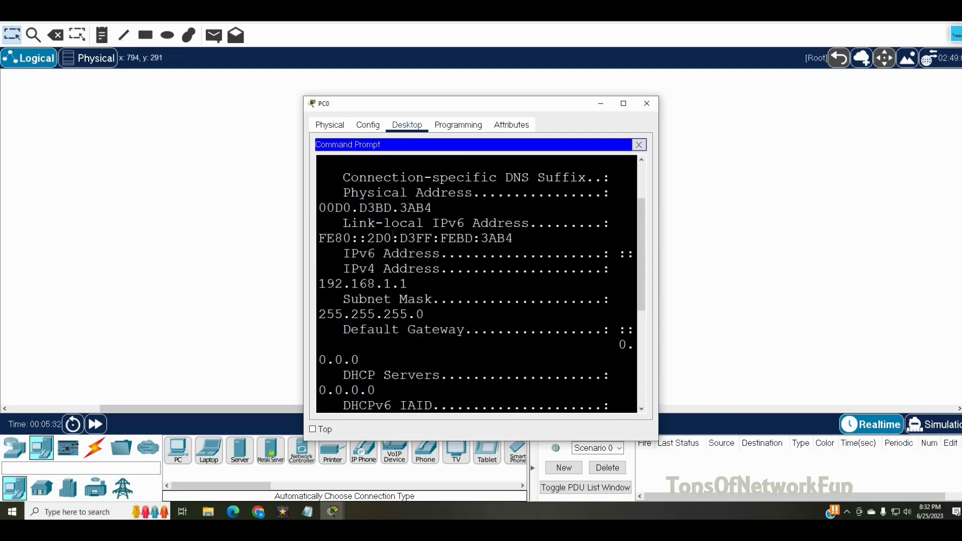
- Widen PC0's command prompt window and copy the physical address of its FastEthernet0 connection
left_click_drag(659, 210, 835, 209)
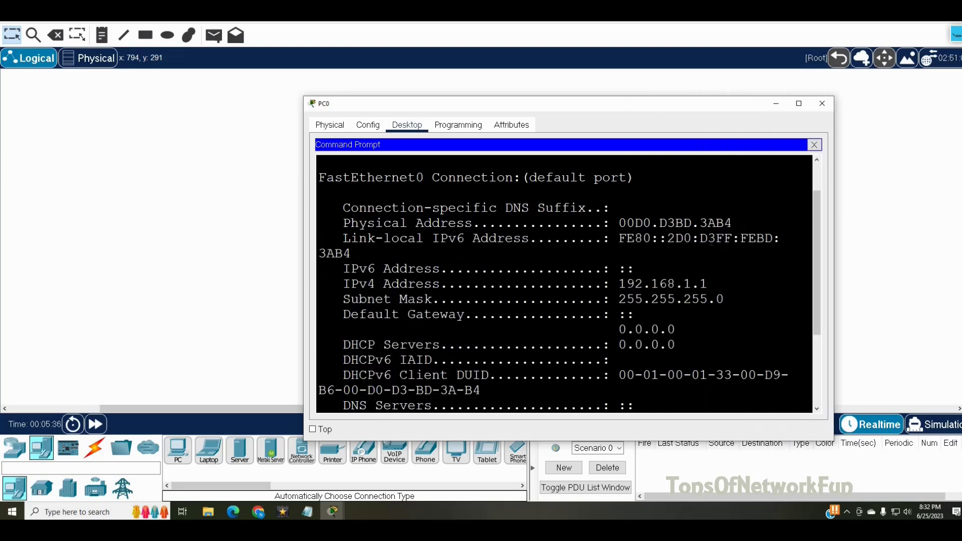
scroll(711, 242, "up", 1)
scroll(714, 236, "down", 1)
scroll(385, 262, "up", 1)
left_click_drag(343, 271, 480, 271)
left_click_drag(619, 271, 734, 271)
right_click(729, 274)
left_click(747, 275)
- Rename PC0 to its copied MAC address, 00D0.D3BD.3AB4
left_click(241, 323)
left_click(335, 340)
double_click(329, 336)
key("ctrl+v")
key("Return")
- Configure PC1 with the static IPv4 address 192.168.1.2 and subnet mask 255.255.255.0
left_click(439, 295)
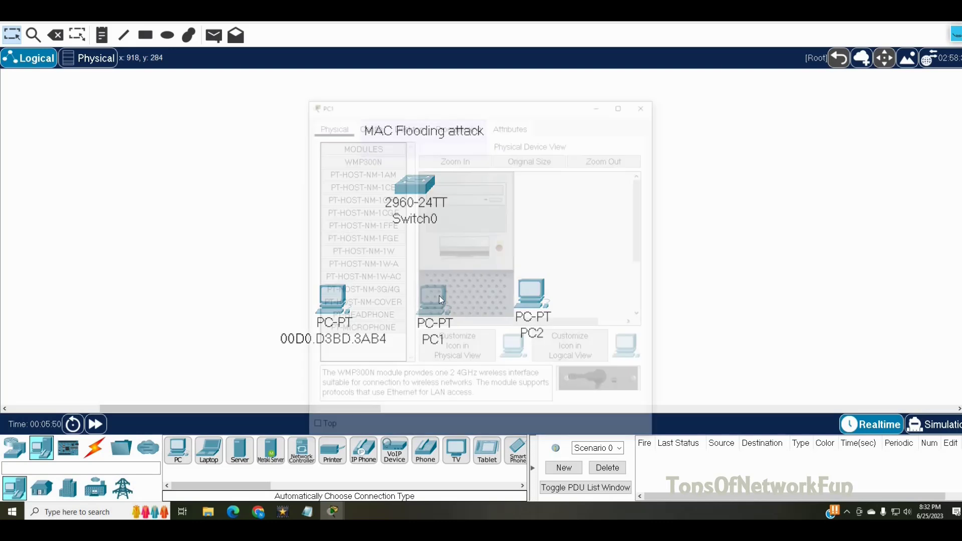
left_click(406, 125)
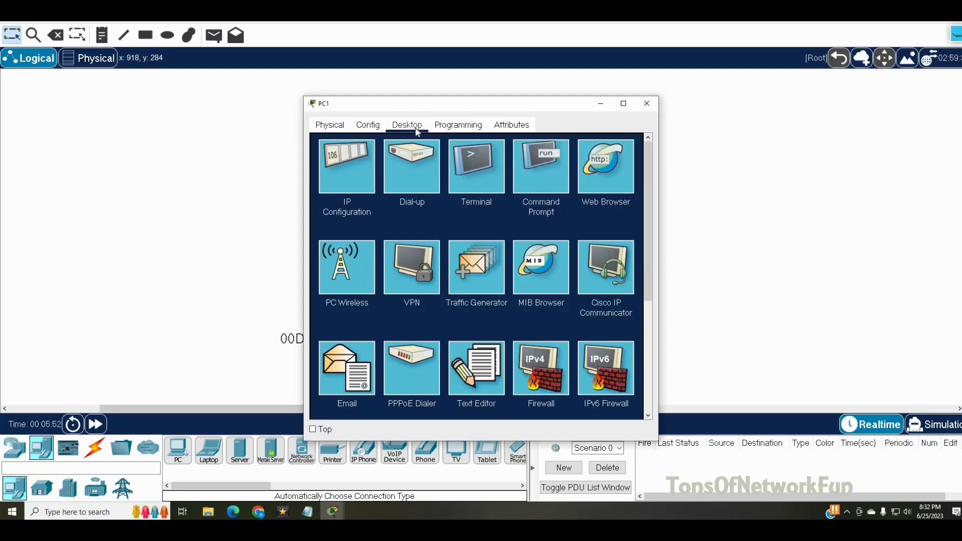
left_click(329, 164)
left_click(466, 206)
type("19")
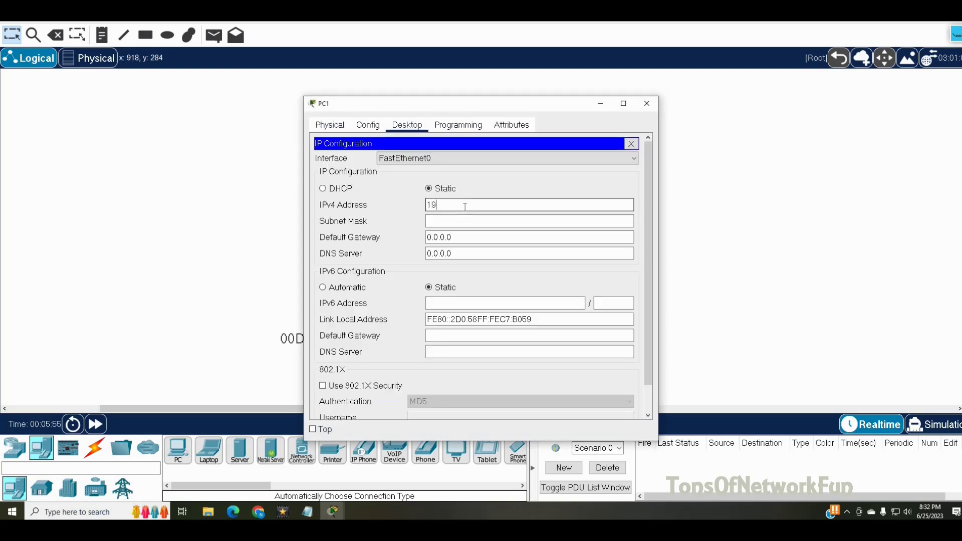
type("2.168.1.2")
key("Tab")
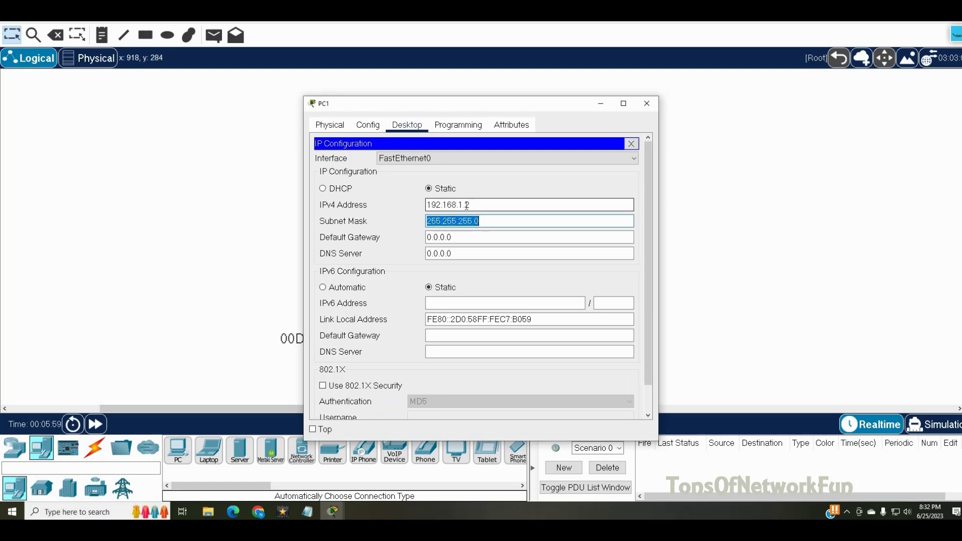
left_click(632, 158)
left_click(633, 156)
left_click(631, 144)
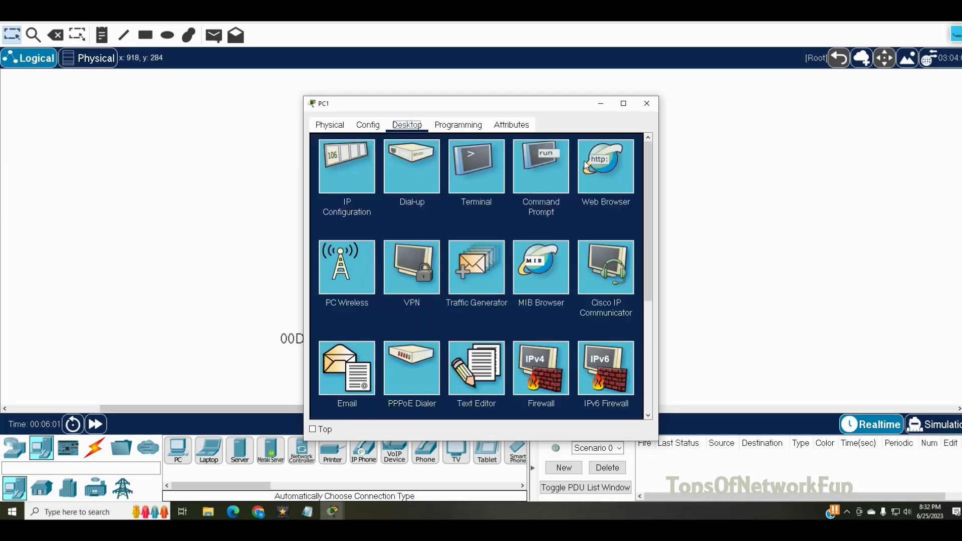
- Run ipconfig /all in PC1's command prompt and go back to its FastEthernet0 details
left_click(541, 166)
type("ipconfig a")
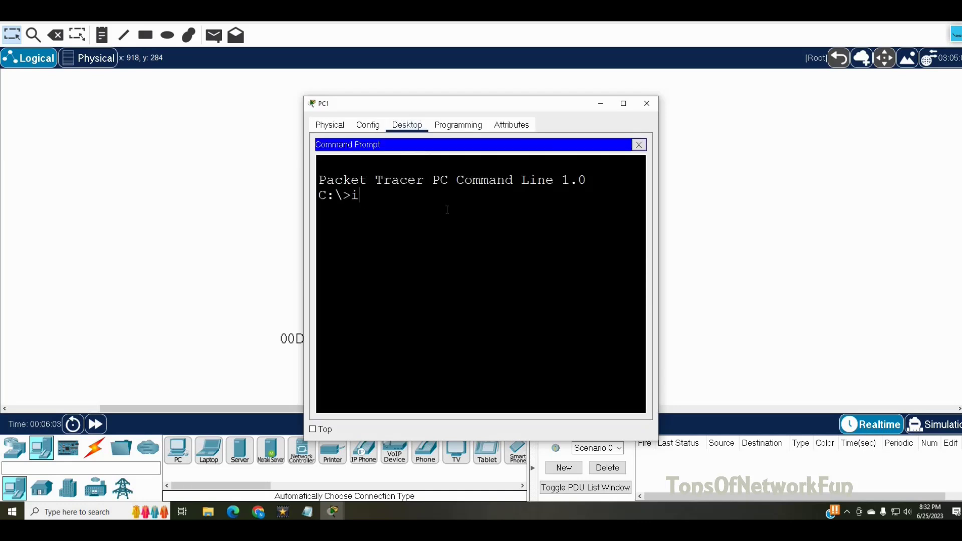
key("BackSpace")
type("/all")
key("Return")
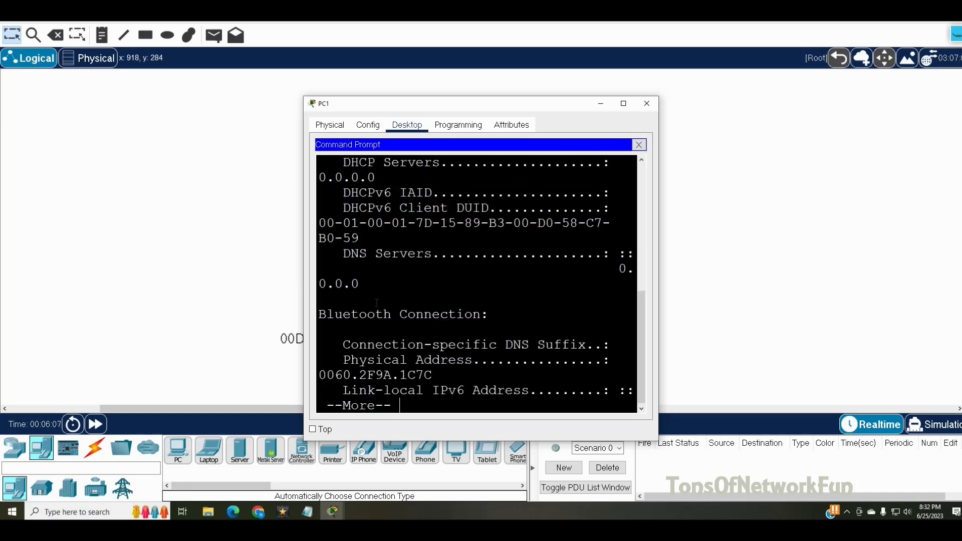
scroll(376, 303, "up", 10)
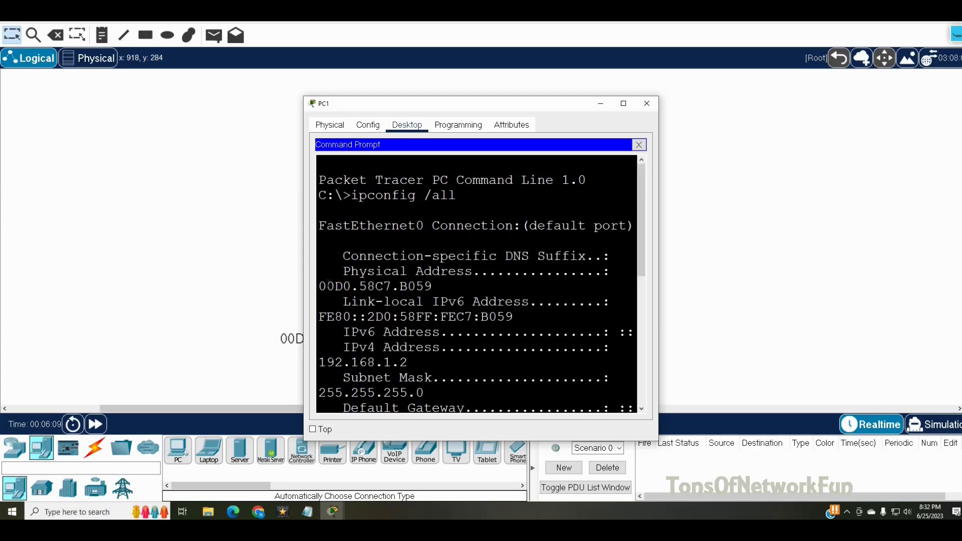
- Copy the physical address of PC1's FastEthernet0 connection and close the PC1 window
left_click_drag(318, 286, 439, 290)
key("ctrl+c")
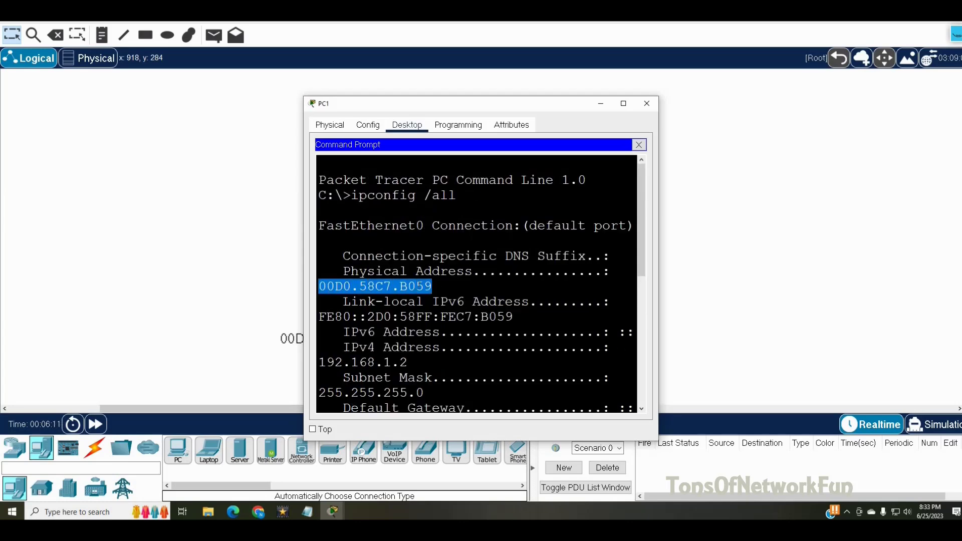
right_click(430, 288)
left_click(446, 293)
key("alt+F4")
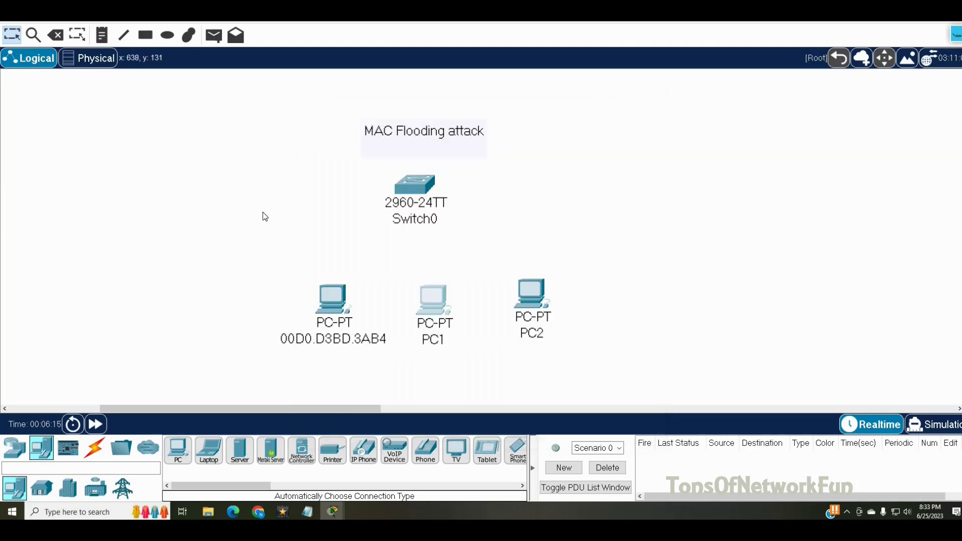
- Rename PC1 to its copied MAC address, 00D0.58C7.B059, and space it and PC2 farther from the first PC
left_click(436, 339)
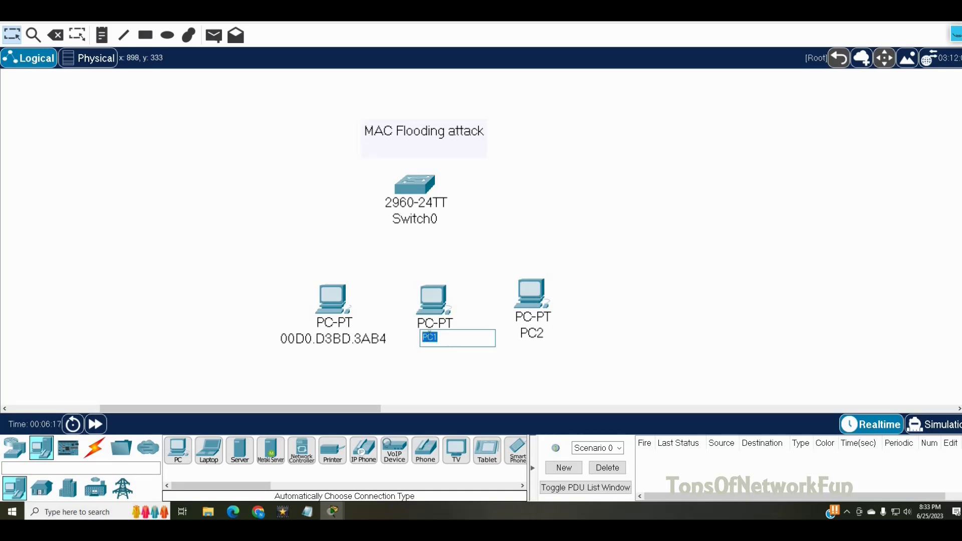
key("ctrl+v")
left_click(548, 367)
left_click_drag(532, 295, 565, 281)
left_click_drag(450, 303, 470, 295)
- Configure PC2 with the static IPv4 address 192.168.1.3 and subnet mask 255.255.255.0
left_click(572, 275)
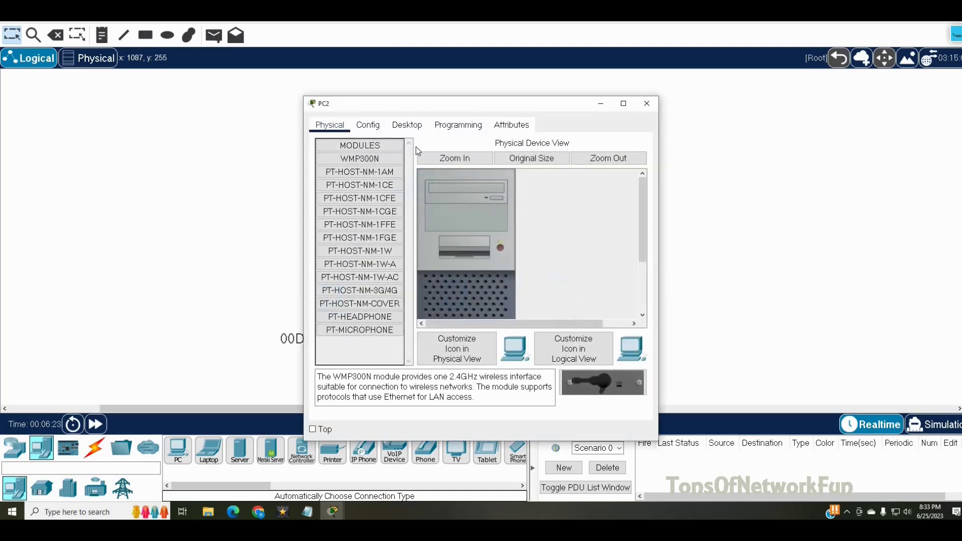
left_click(401, 129)
left_click(362, 159)
left_click(437, 205)
type("192.168.1.3")
key("Tab")
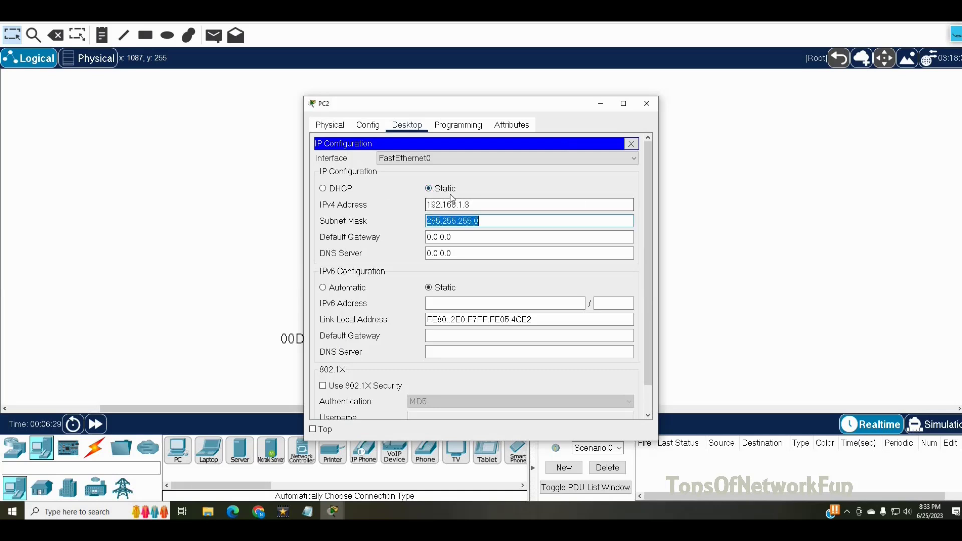
left_click(631, 144)
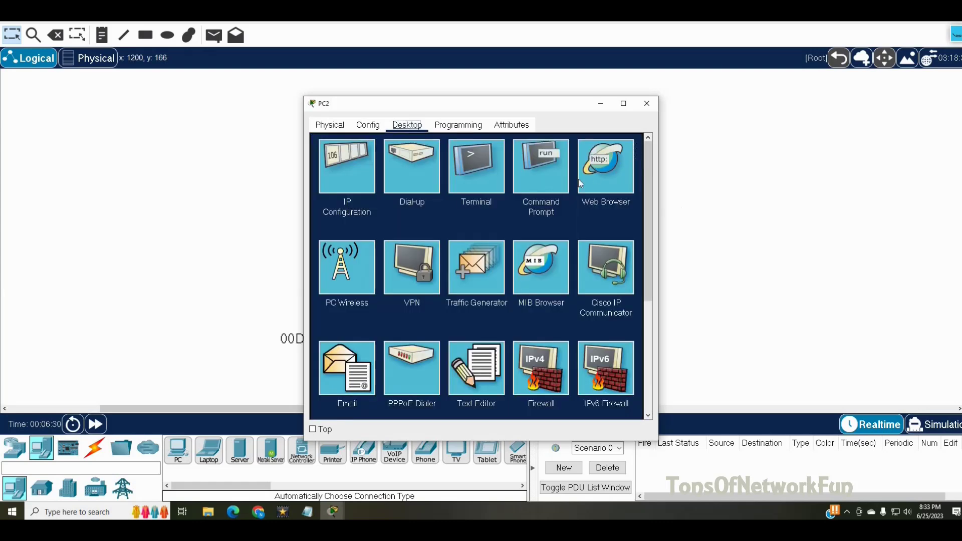
- Run ipconfig /all in PC2's command prompt and go back to its FastEthernet0 details
left_click(546, 180)
type("ipconfig /all")
key("Return")
scroll(506, 300, "up", 5)
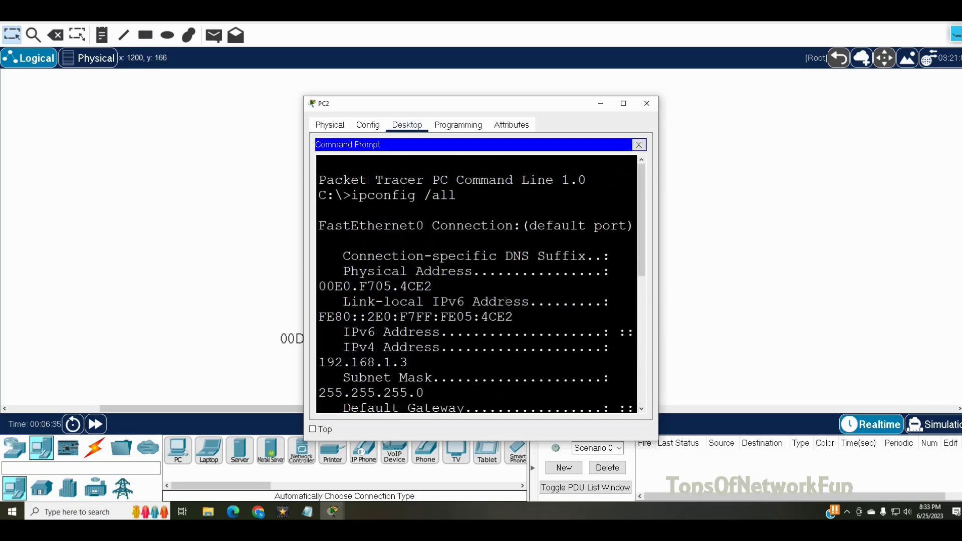
- Widen PC2's window, copy its FastEthernet0 physical address and close the window
left_click_drag(658, 265, 796, 262)
left_click_drag(620, 271, 732, 272)
right_click(732, 275)
left_click(746, 277)
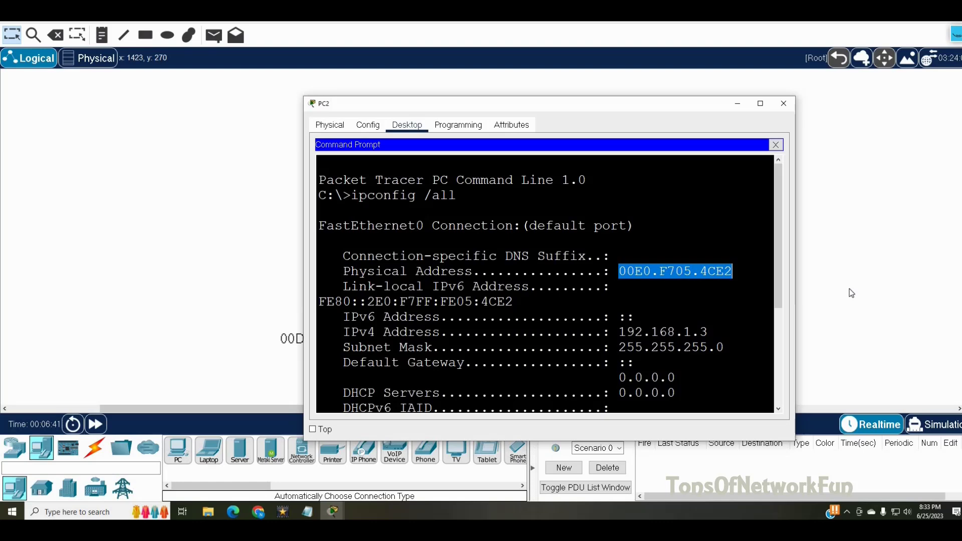
left_click(784, 103)
- Rename PC2 to its copied MAC address, 00E0.F705.4CE2, and move it farther away from the middle PC
left_click(561, 317)
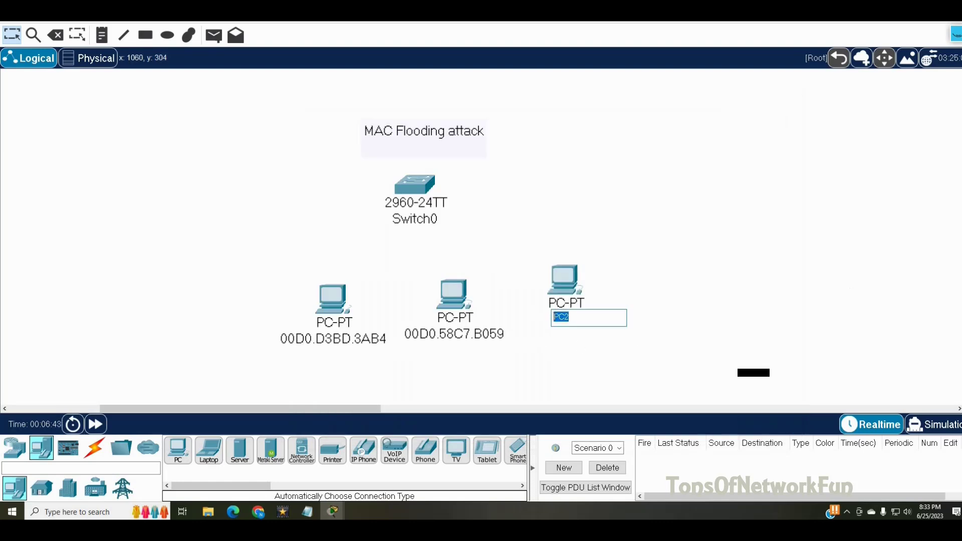
key("ctrl+v")
left_click(695, 326)
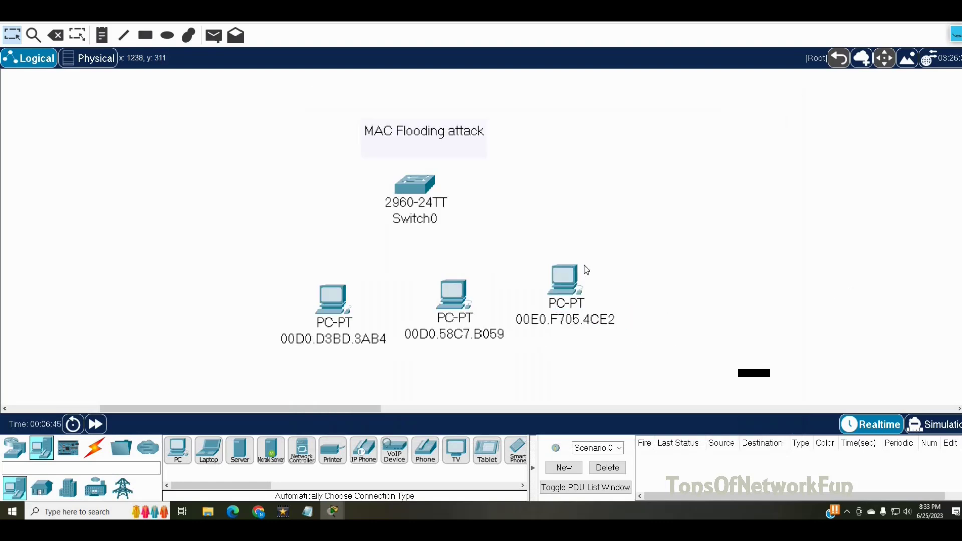
left_click_drag(565, 280, 593, 293)
left_click(669, 263)
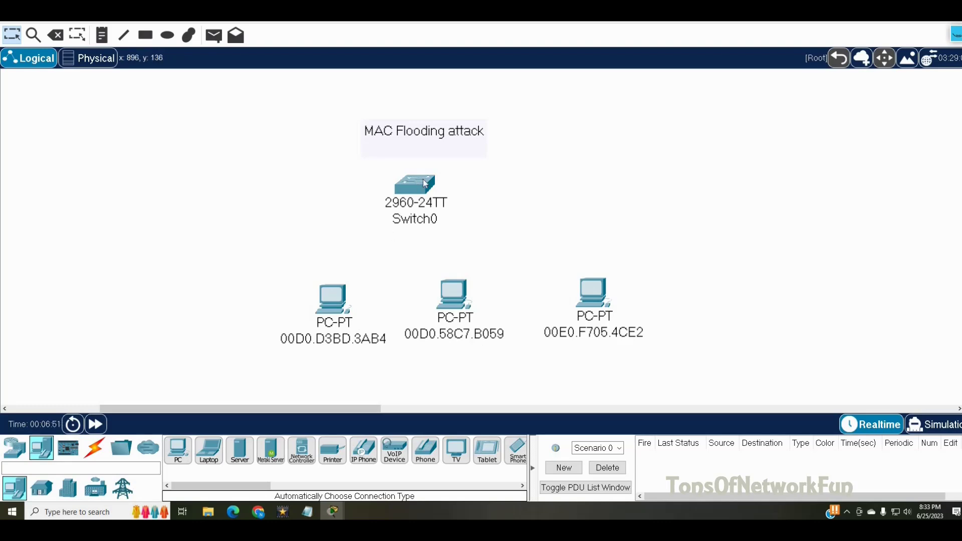
- Move the switch up under the MAC Flooding attack title and shift the middle and rightmost PCs slightly for wider spacing
left_click_drag(422, 181, 438, 168)
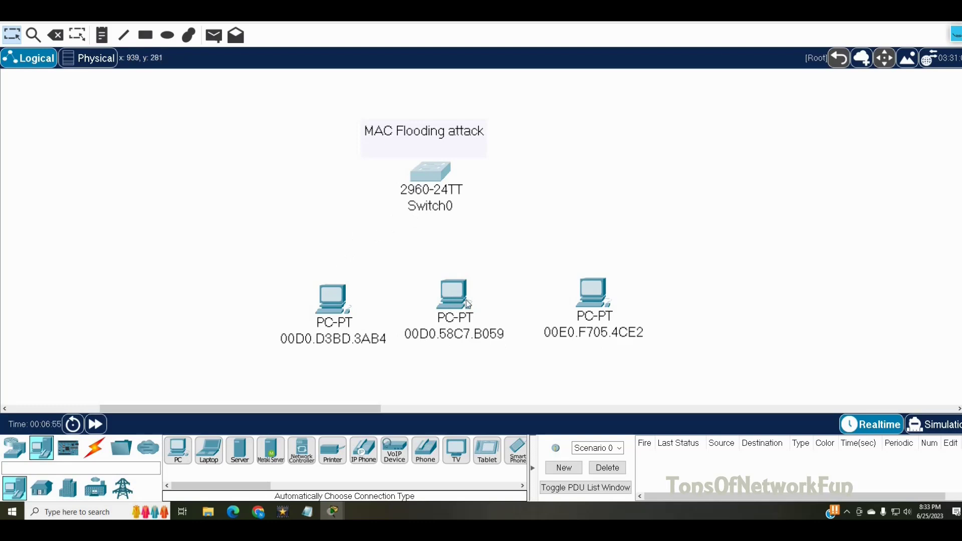
left_click_drag(461, 301, 473, 304)
left_click_drag(600, 299, 612, 299)
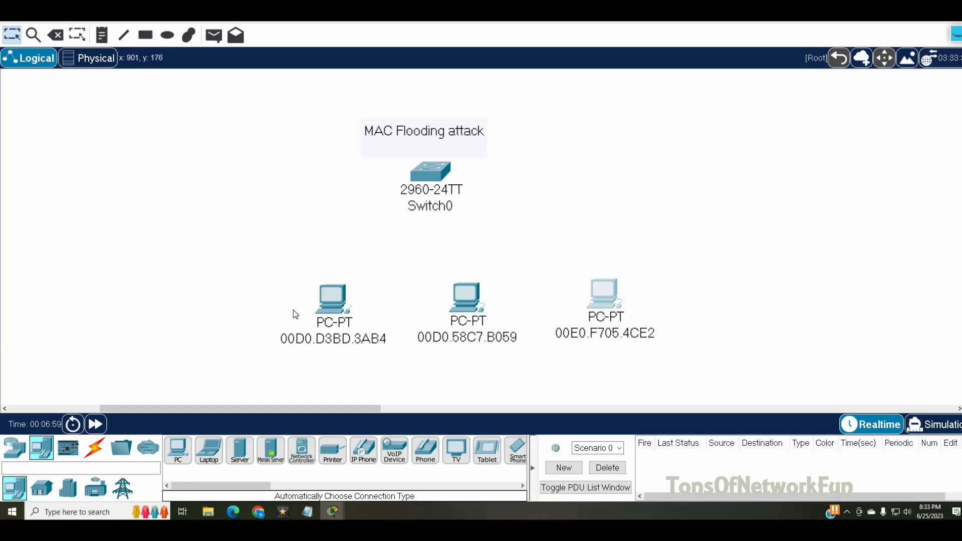
- Connect PC 00D0.D3BD.3AB4 to Switch0 with an automatically chosen cable and fast-forward the simulation time
left_click(94, 447)
left_click(178, 449)
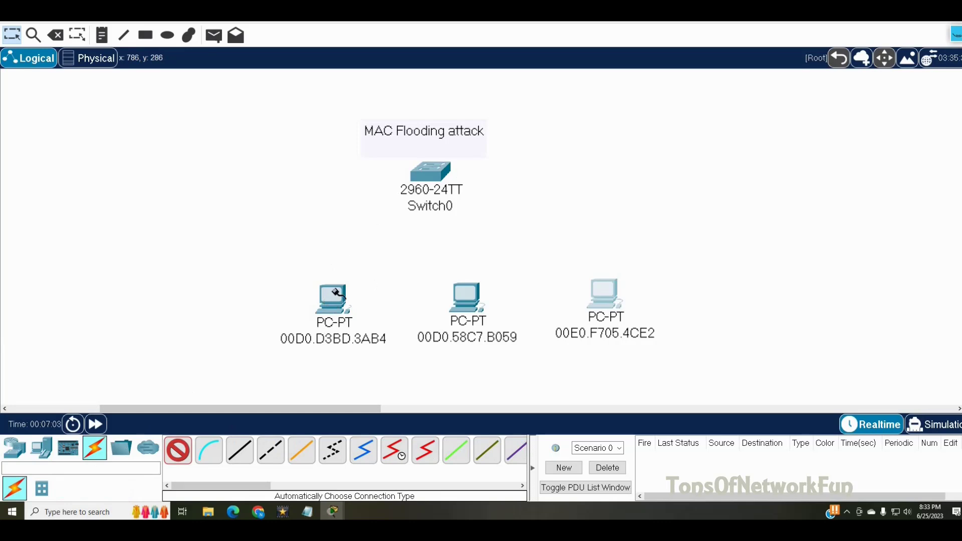
left_click(332, 297)
left_click(417, 175)
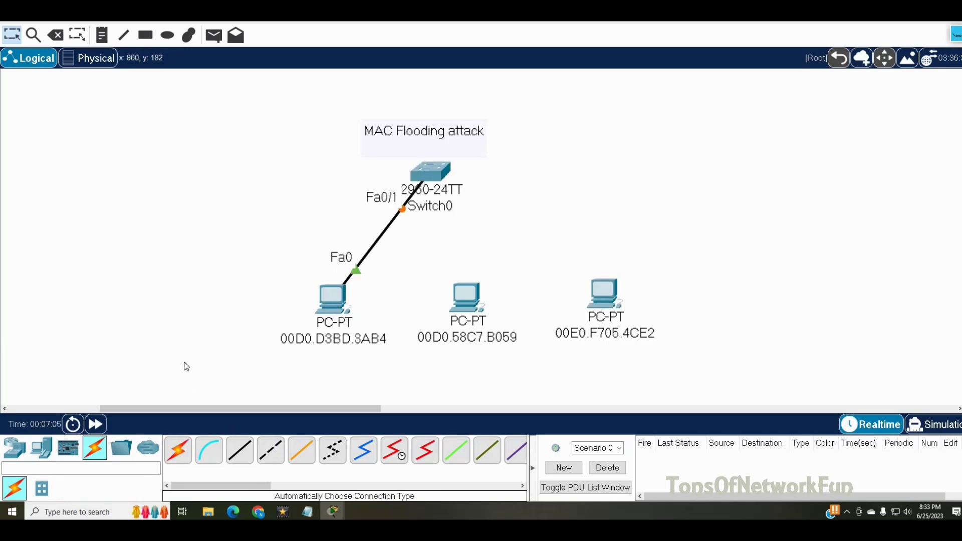
left_click(98, 432)
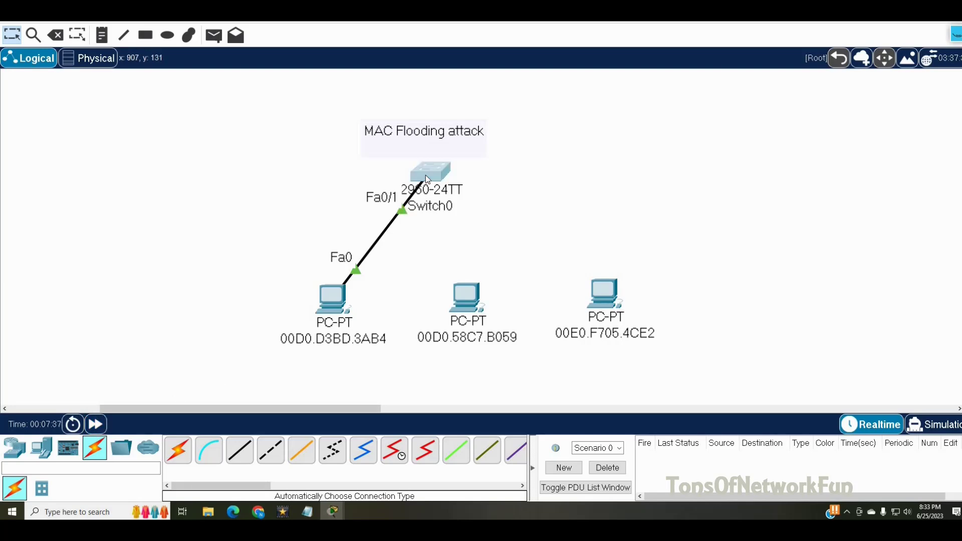
- Open Switch0's command line interface, move its window clear of the cabled devices and start the session
left_click(426, 178)
left_click_drag(653, 112, 861, 109)
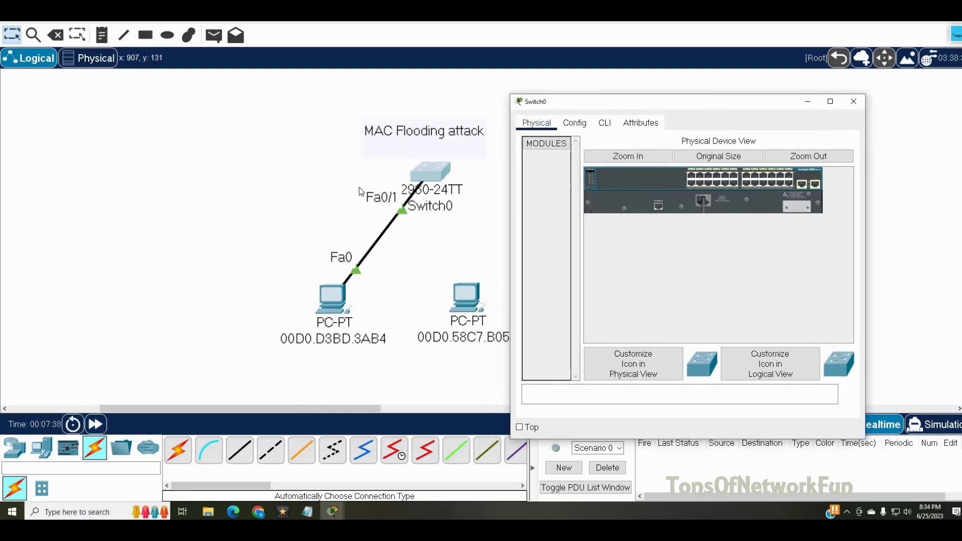
left_click(603, 126)
left_click(624, 379)
key("Return")
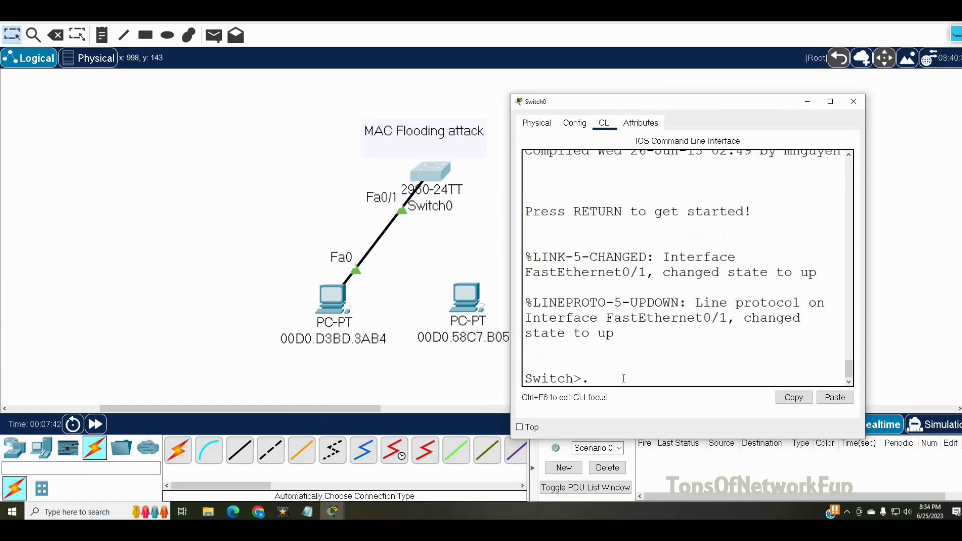
- Enter privileged and global configuration mode on Switch0 and select interface f0/1
type("en")
key("Return")
type("conf")
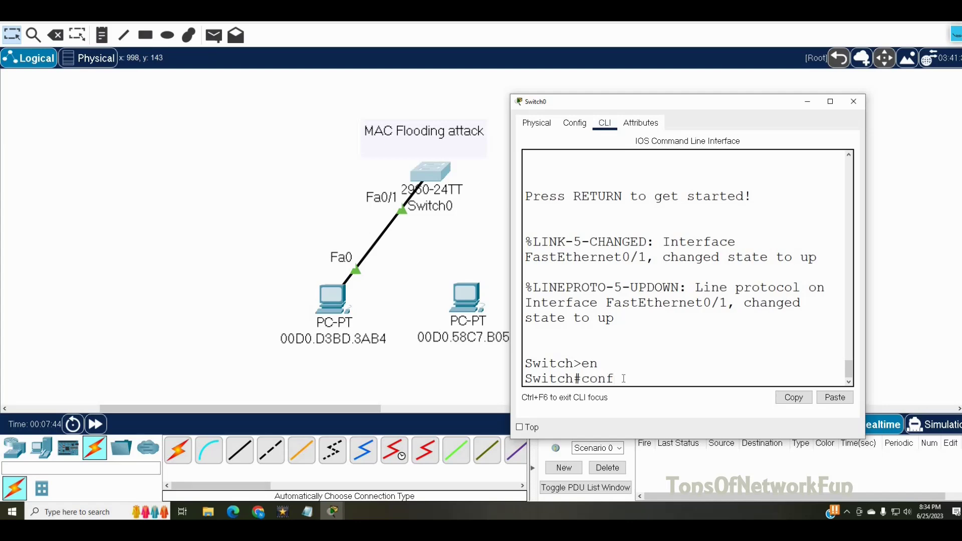
type(" t")
key("Return")
type("int f0/1")
key("Return")
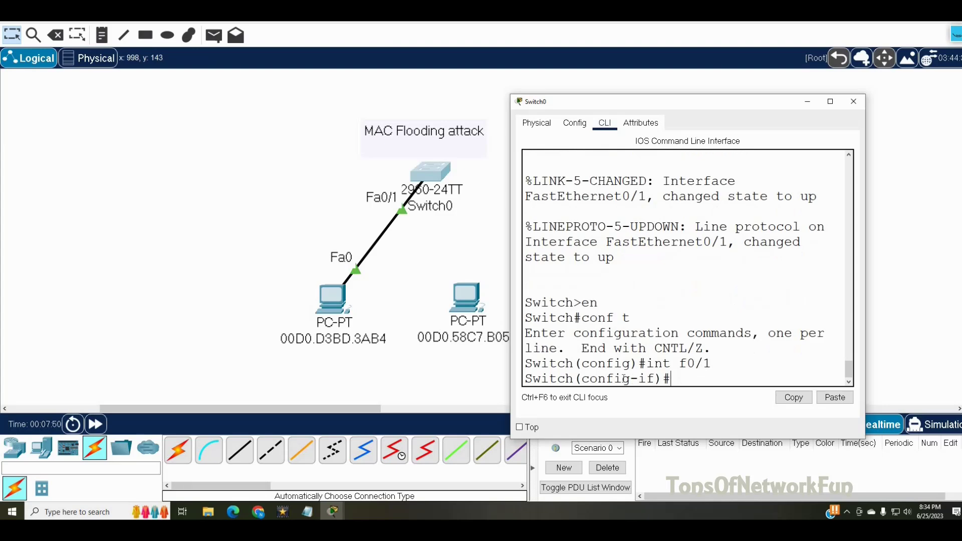
- Set interface f0/1 to access mode with the command switchport mode access
type("sw")
key("Tab")
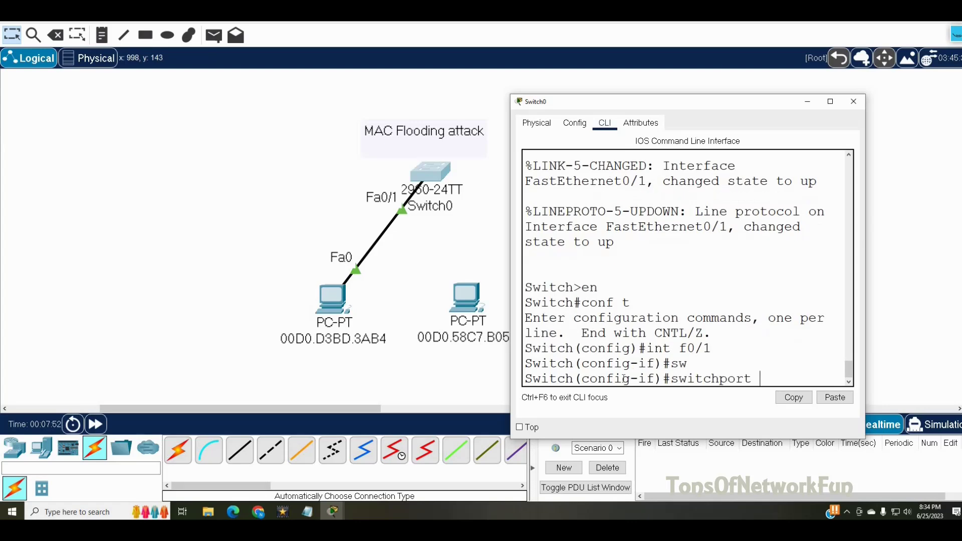
type("m")
key("Tab")
type("ac")
key("Tab")
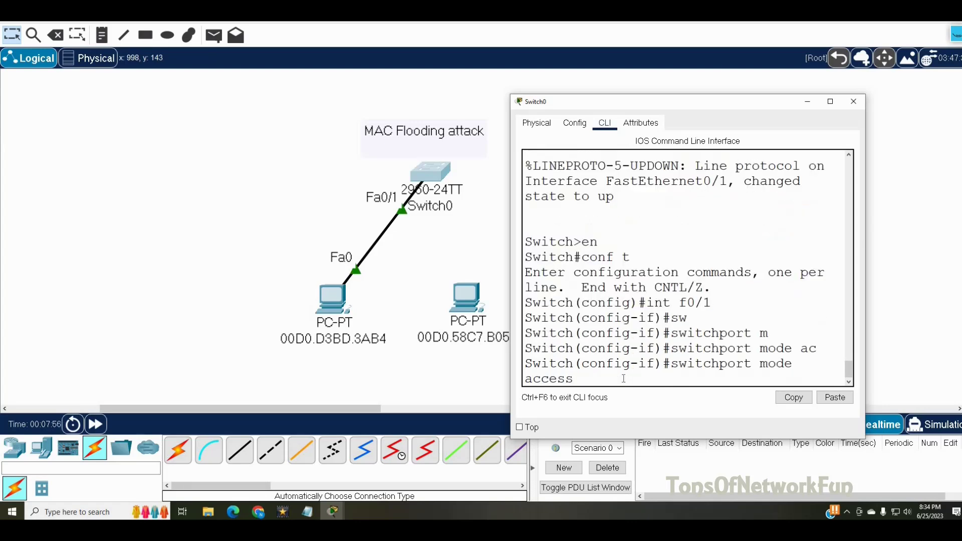
key("Return")
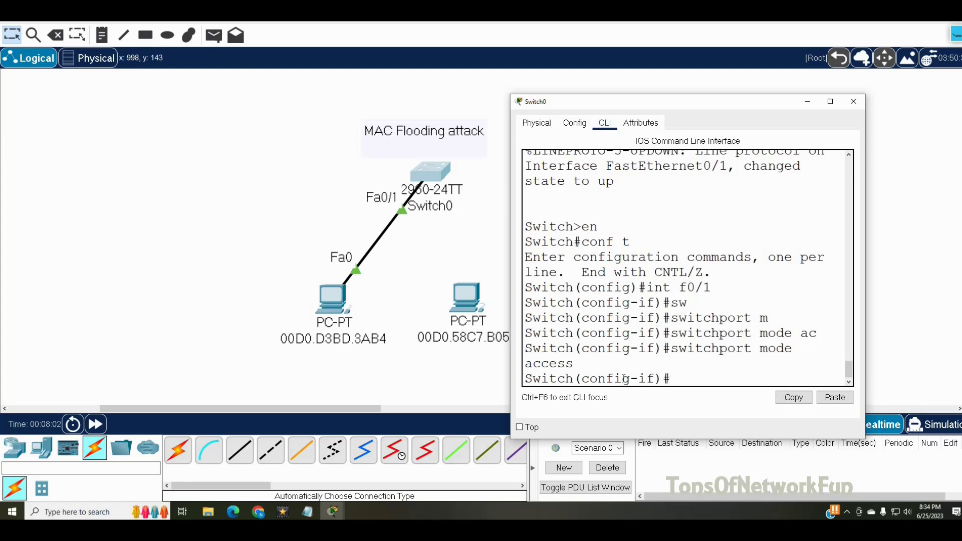
- Enable port security on interface f0/1 with the command switchport port-security
type("sw")
key("Tab")
type("por")
key("Tab")
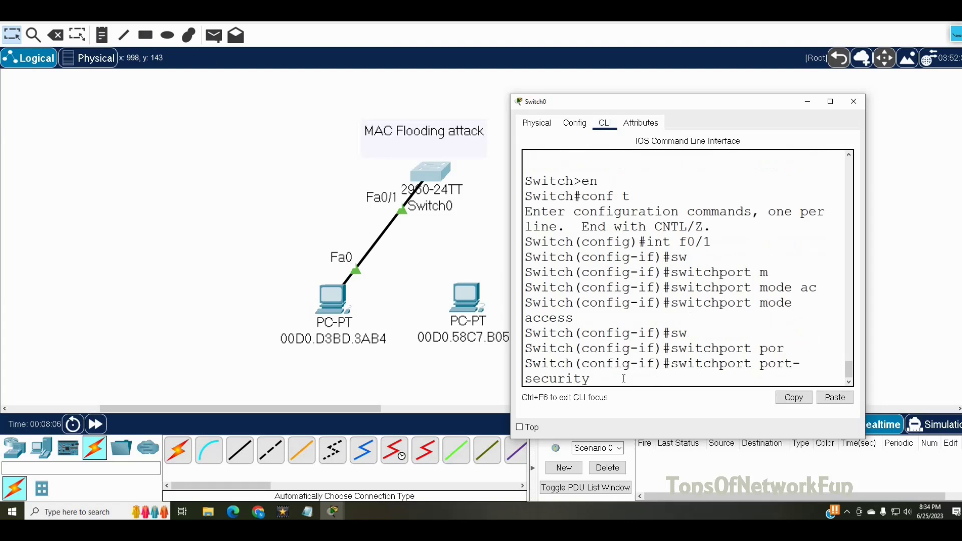
key("Return")
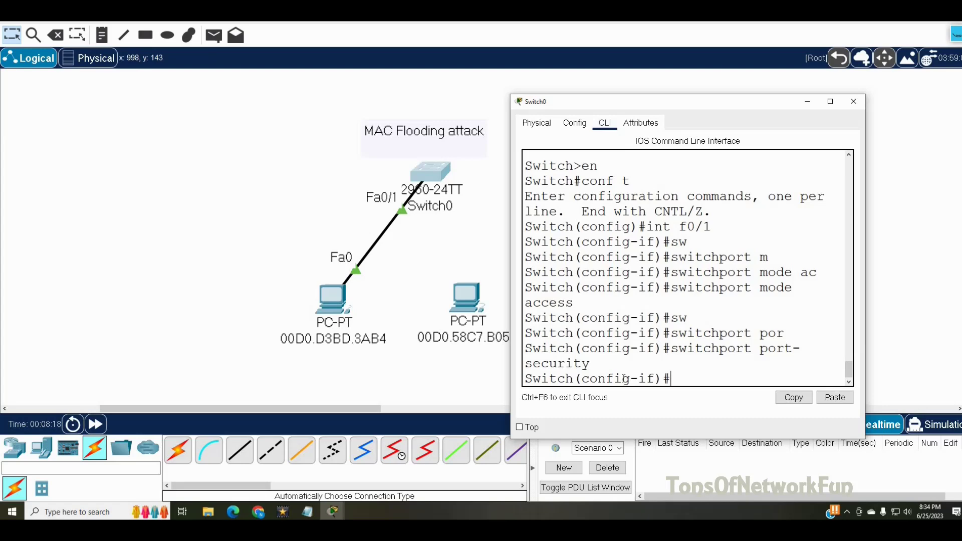
- Limit interface f0/1 to 3 secure MAC addresses with the command switchport port-security maximum 3
type("switchport")
key("Tab")
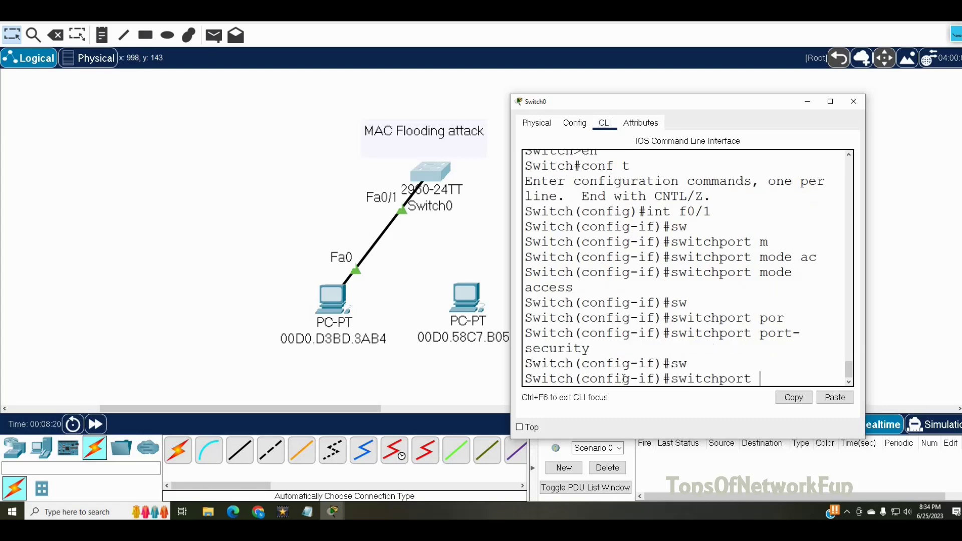
type("p")
key("Tab")
type("o")
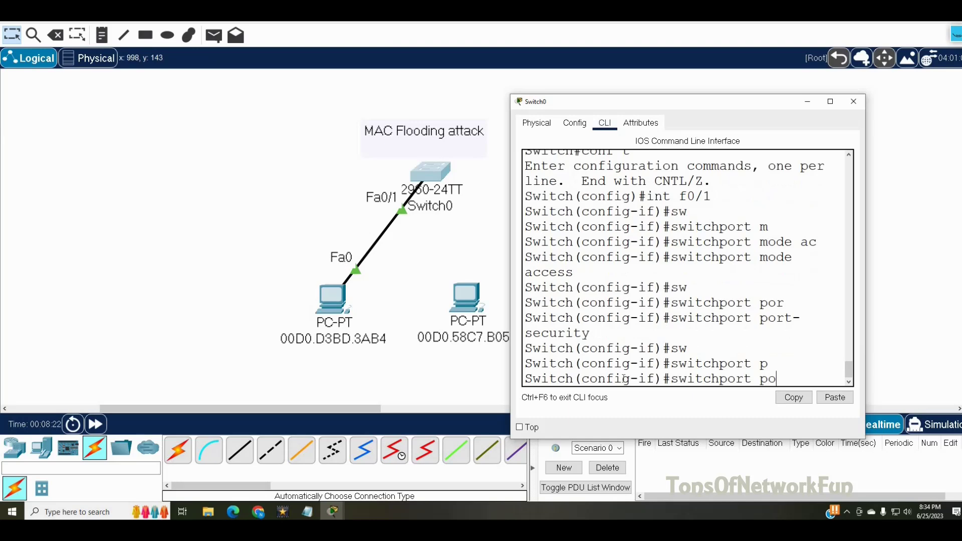
key("Tab")
type("max")
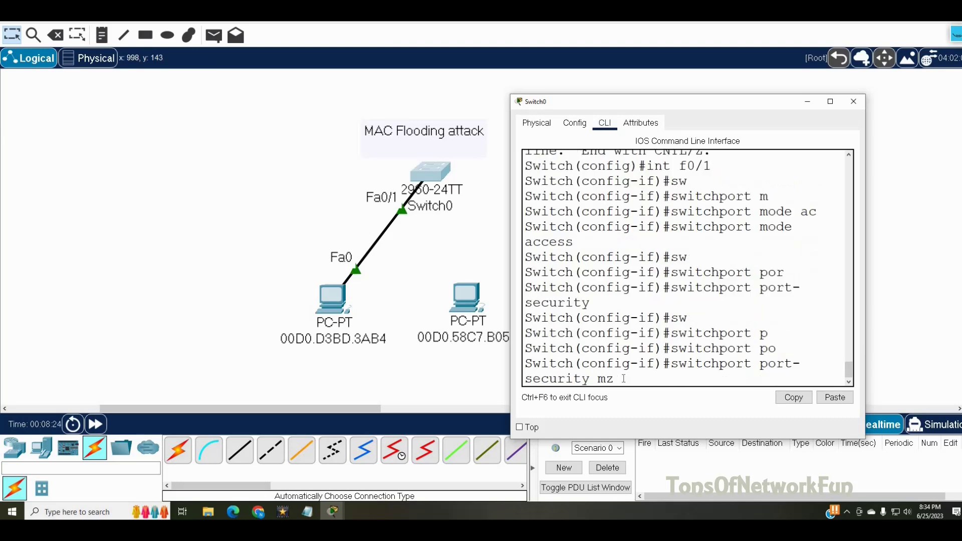
key("Tab")
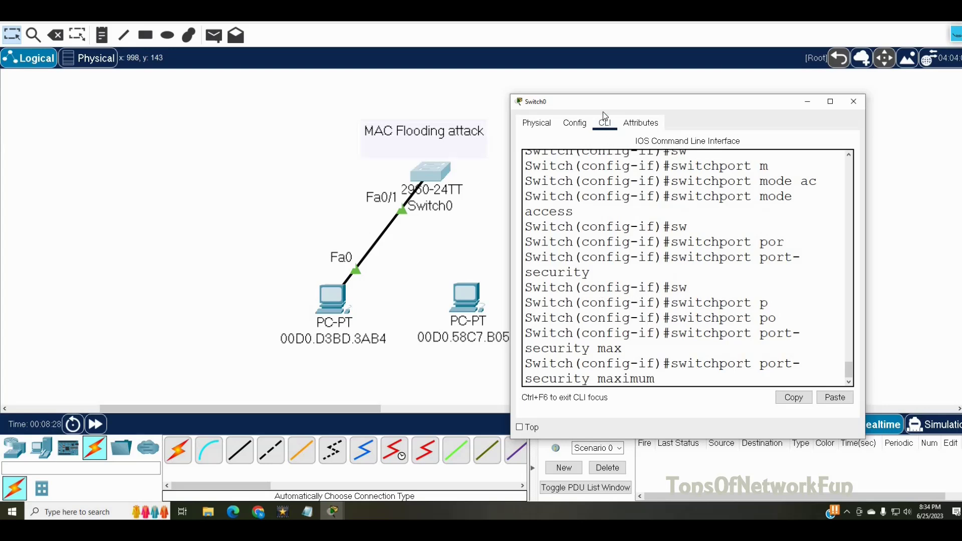
left_click_drag(648, 106, 561, 91)
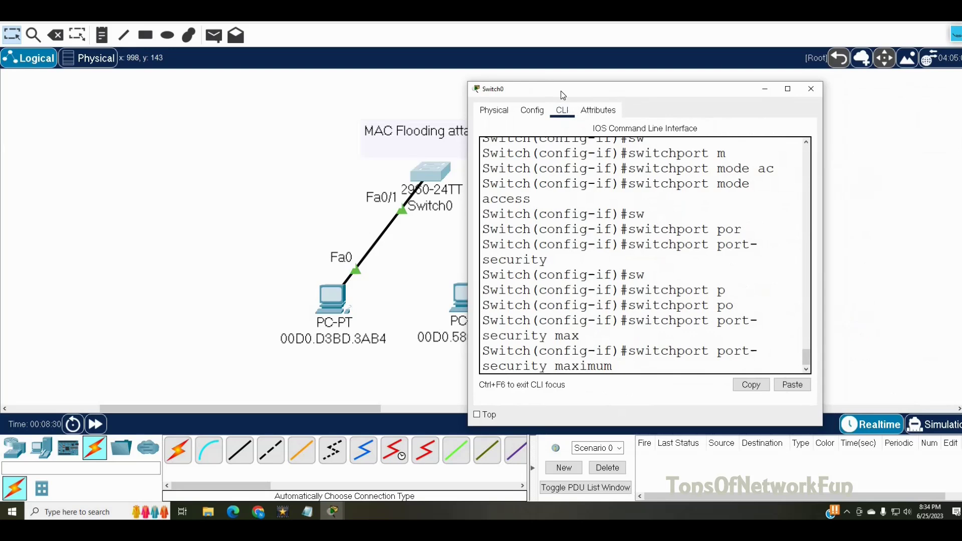
type("3")
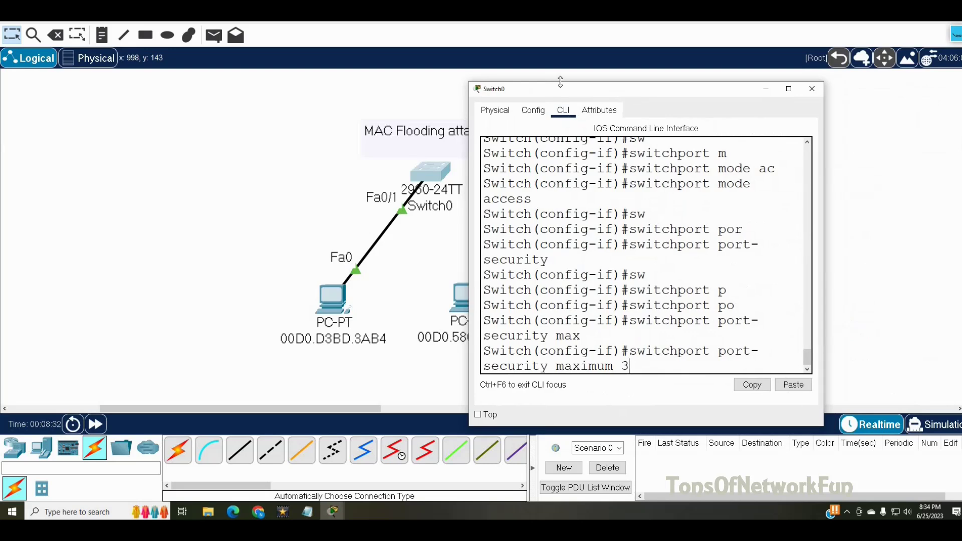
key("Return")
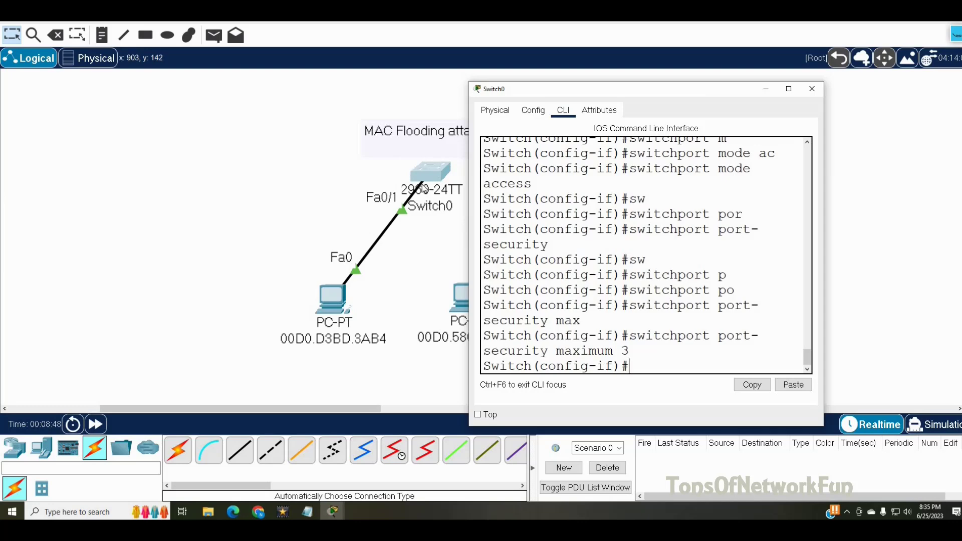
- Begin the command switchport port-security violation and request help on its available modes
type("sw")
key("Tab")
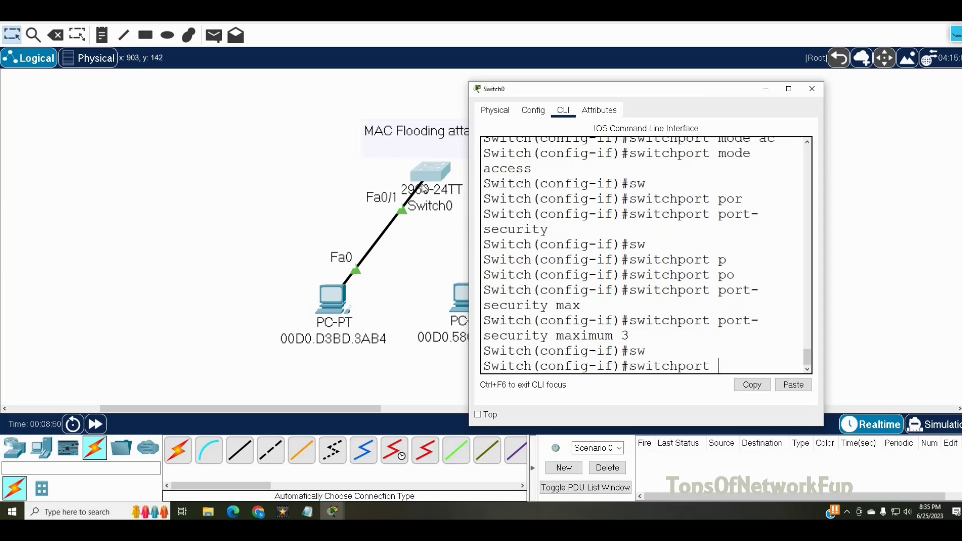
type("por")
key("Tab")
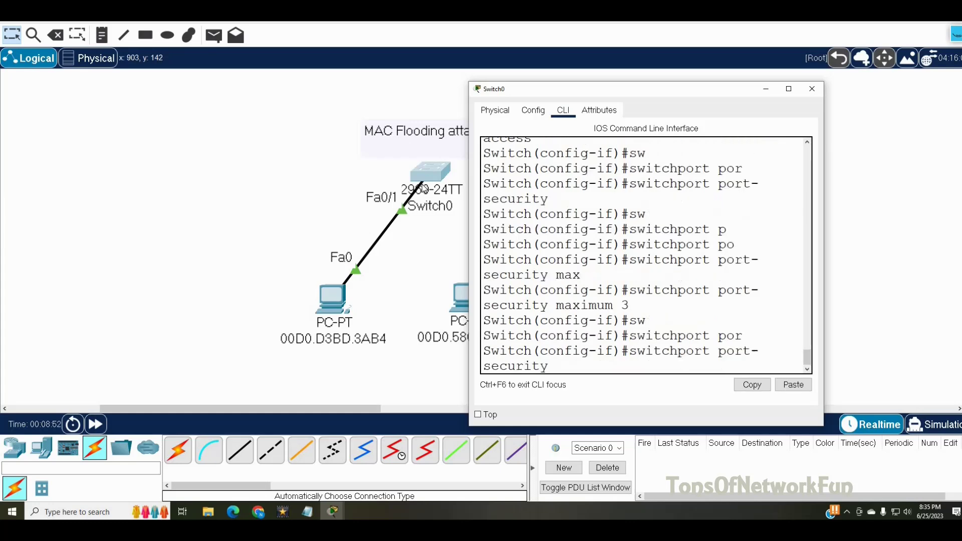
type("viol")
key("Tab")
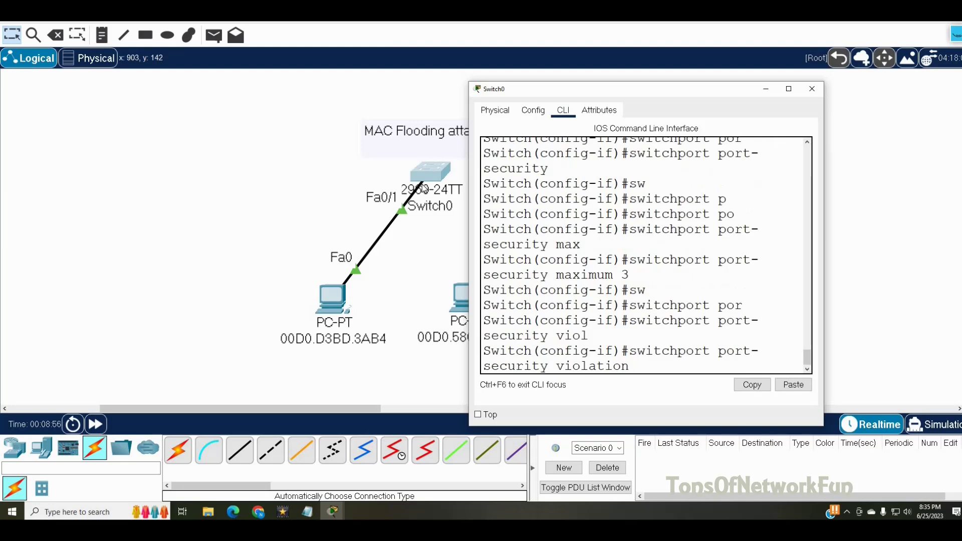
type("?")
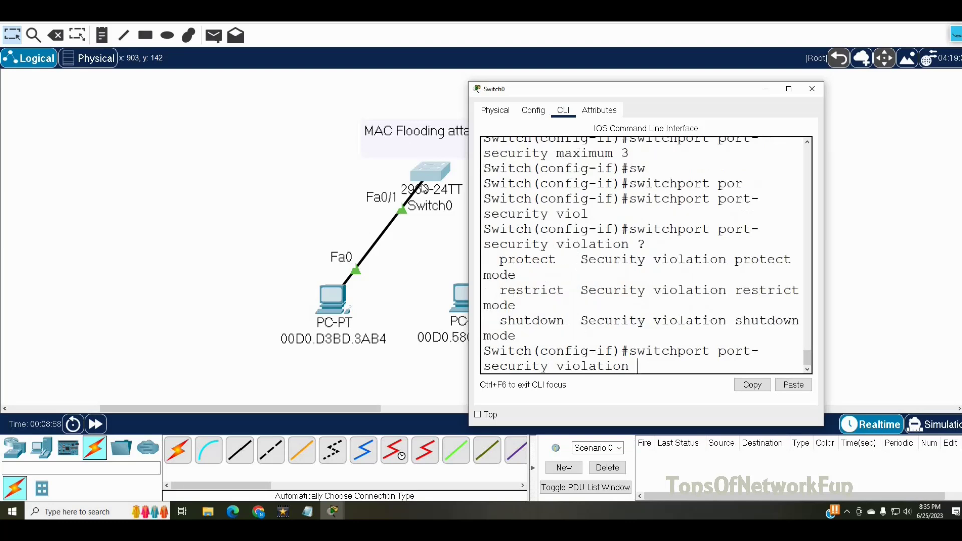
- Examine the protect, restrict and shutdown violation modes, highlighting protect and keeping the switch and PCs in view
left_click_drag(495, 260, 580, 261)
left_click_drag(500, 290, 580, 291)
left_click_drag(500, 320, 574, 321)
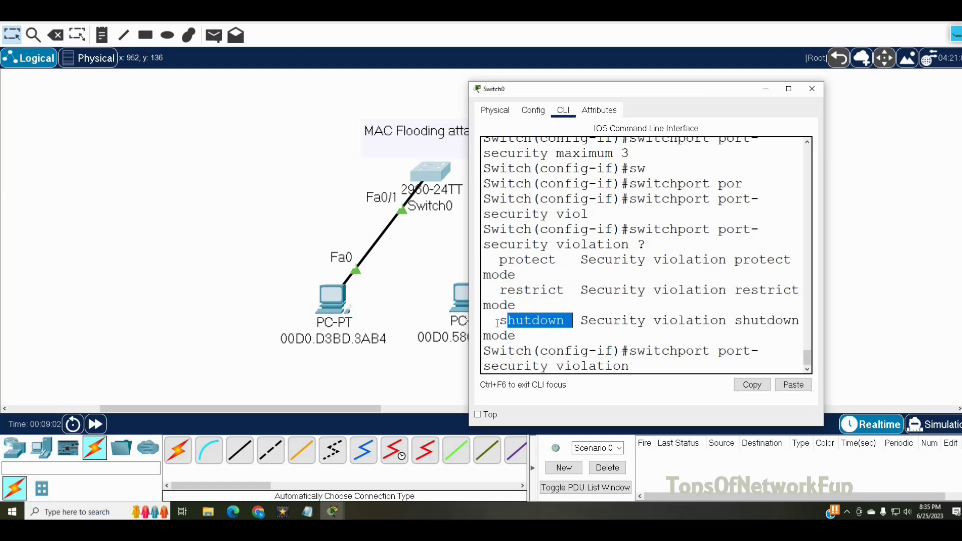
left_click(500, 321)
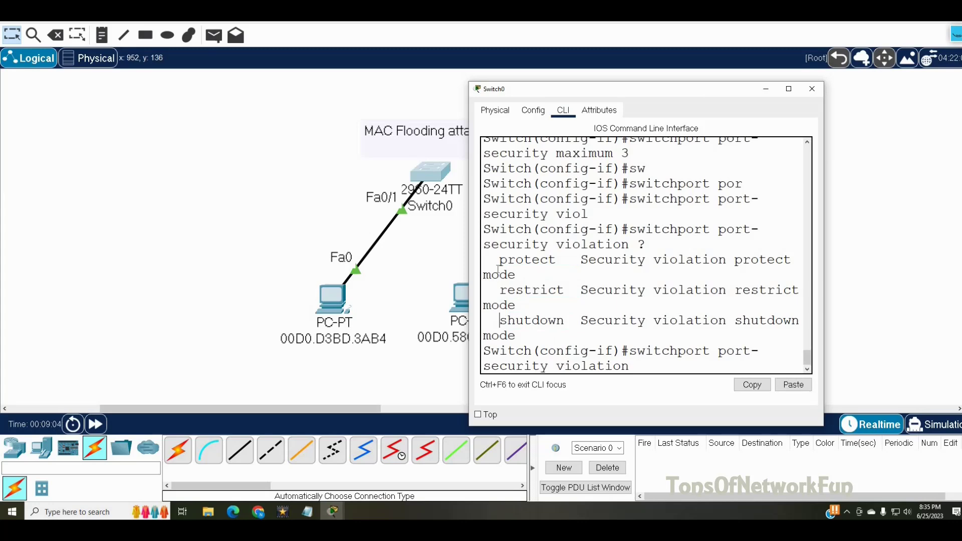
left_click_drag(500, 262, 565, 263)
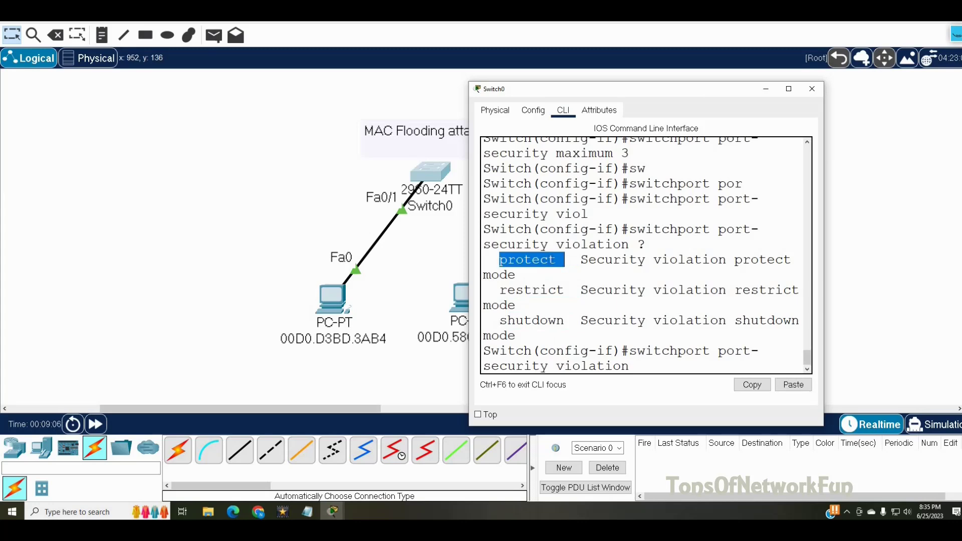
left_click(555, 259)
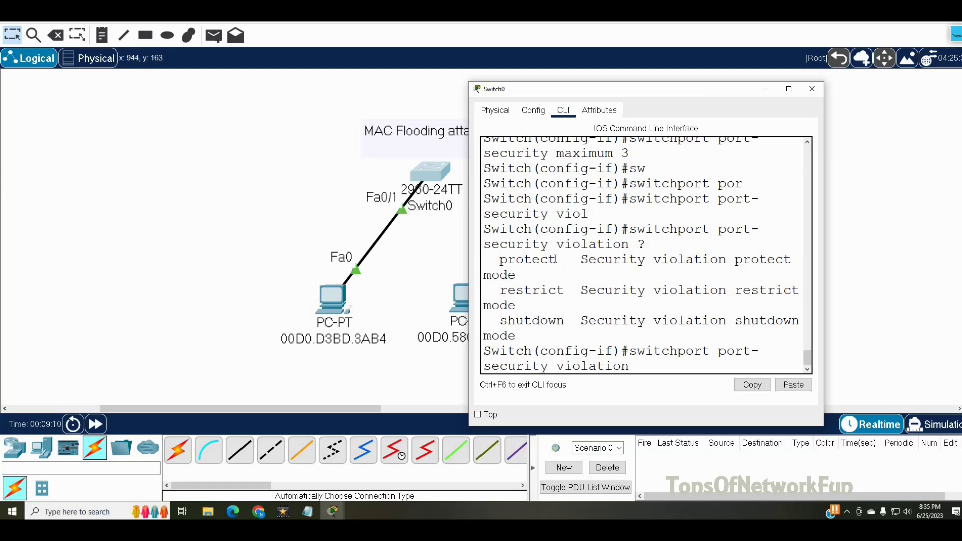
left_click_drag(554, 259, 500, 261)
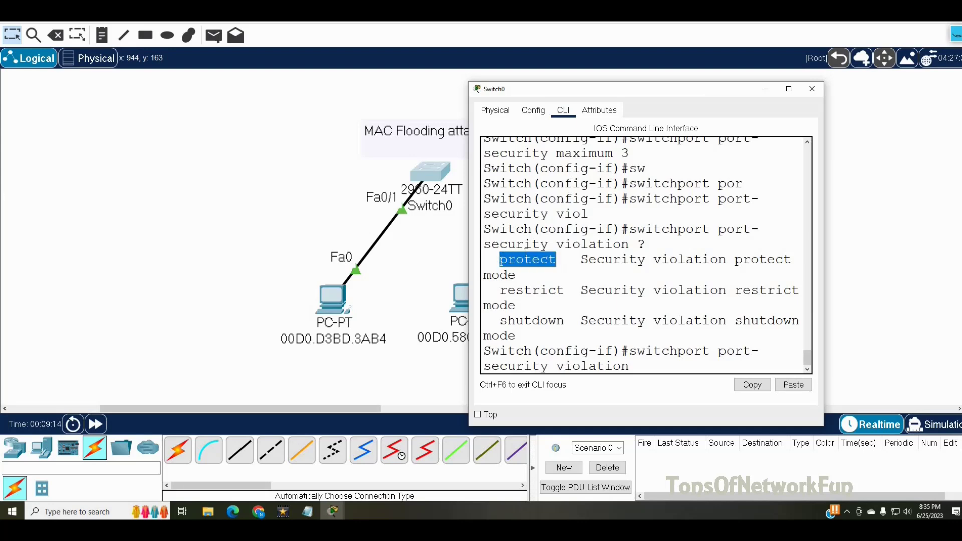
left_click_drag(605, 93, 672, 72)
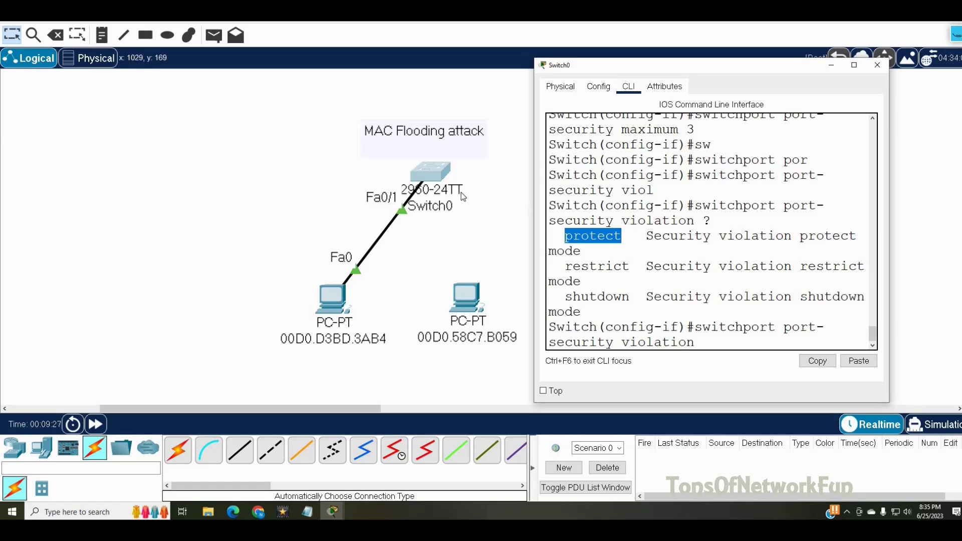
left_click(618, 237)
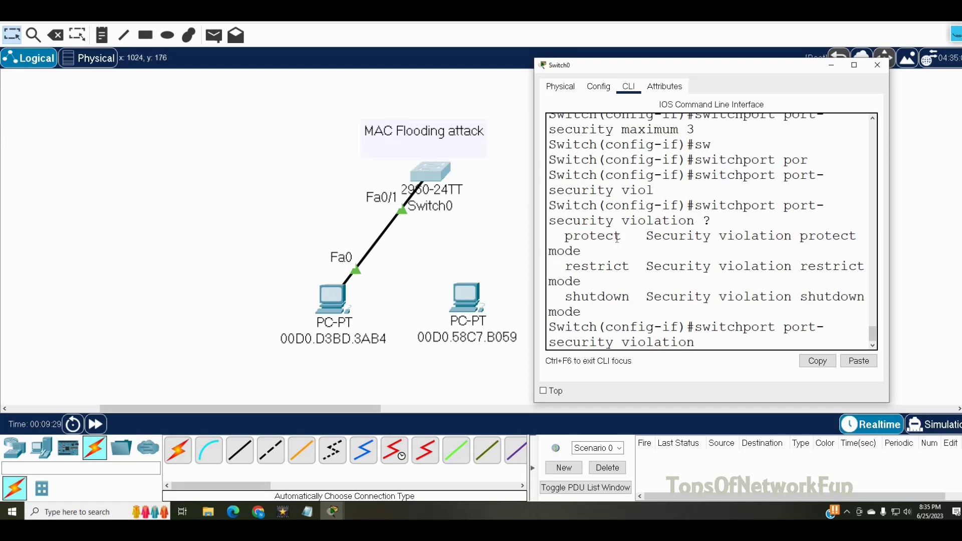
left_click_drag(620, 237, 566, 238)
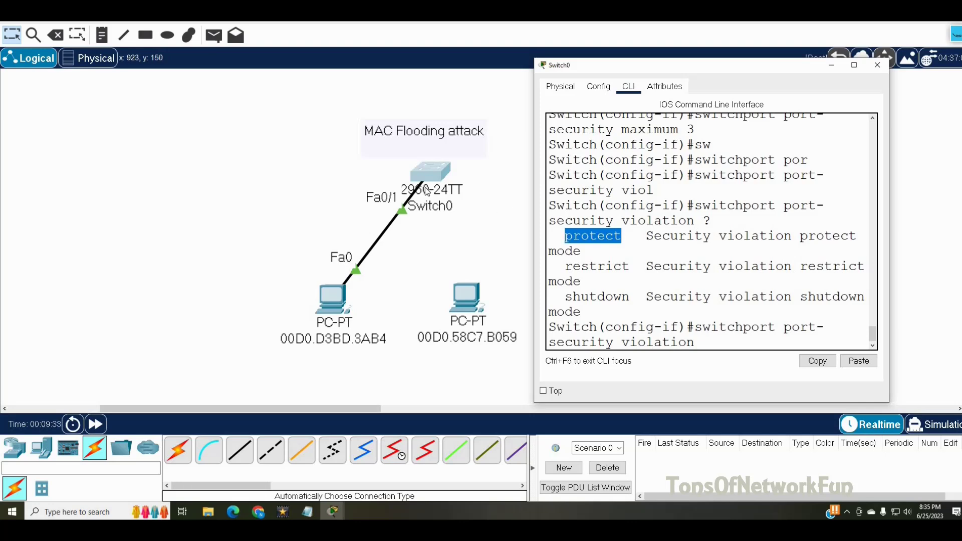
left_click(609, 239)
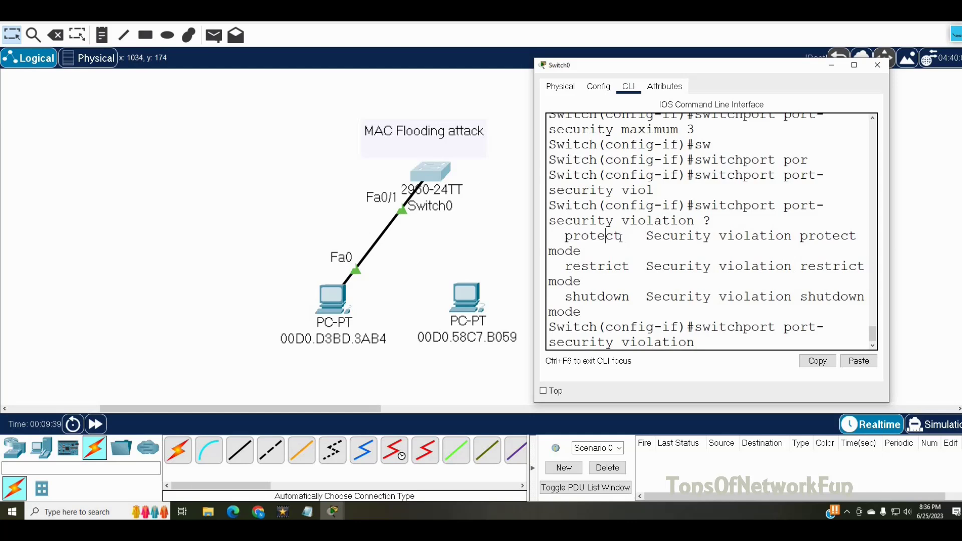
left_click_drag(620, 237, 566, 236)
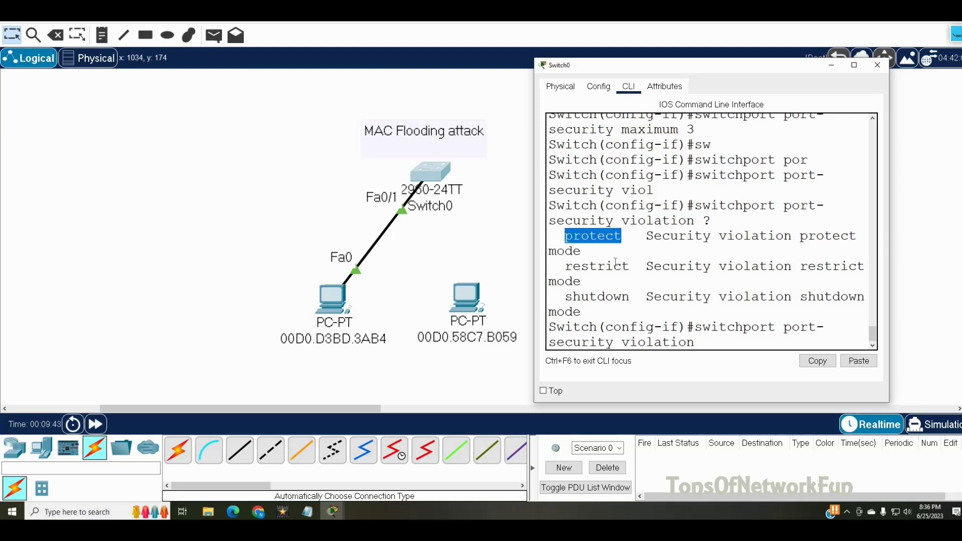
- Examine the restrict, shutdown and protect violation modes in the help output by highlighting each name
left_click_drag(630, 266, 572, 266)
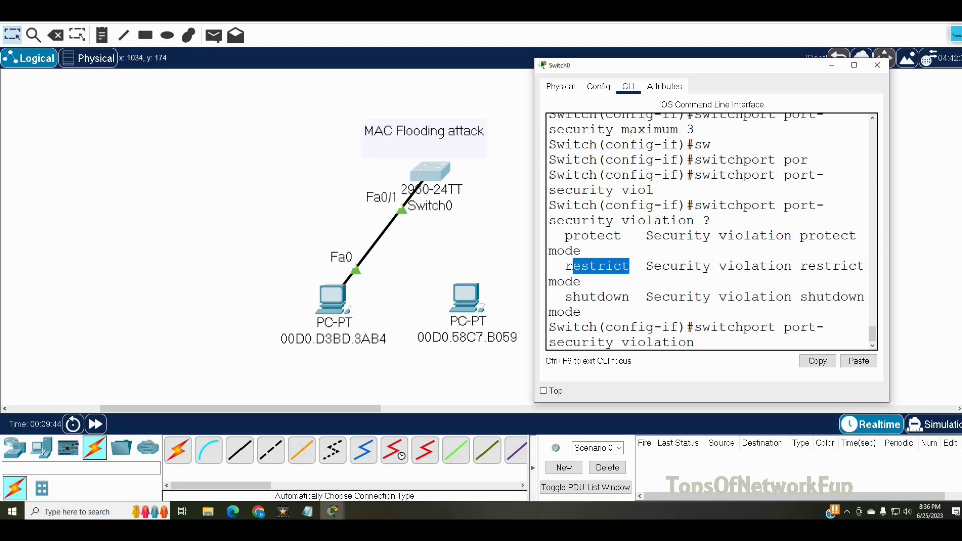
left_click(567, 266)
left_click_drag(567, 266, 629, 273)
left_click_drag(630, 297, 565, 296)
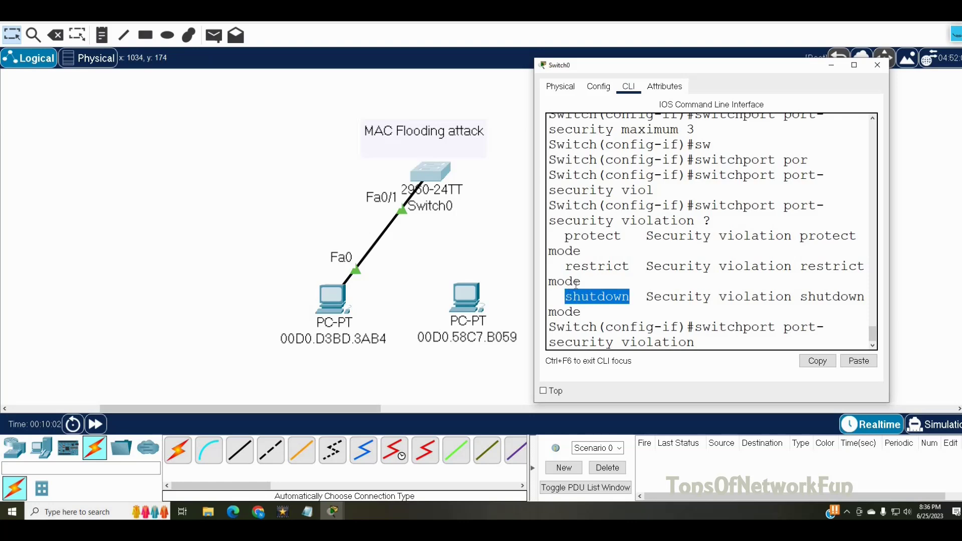
left_click(566, 297)
left_click_drag(630, 297, 565, 297)
left_click_drag(573, 236, 616, 236)
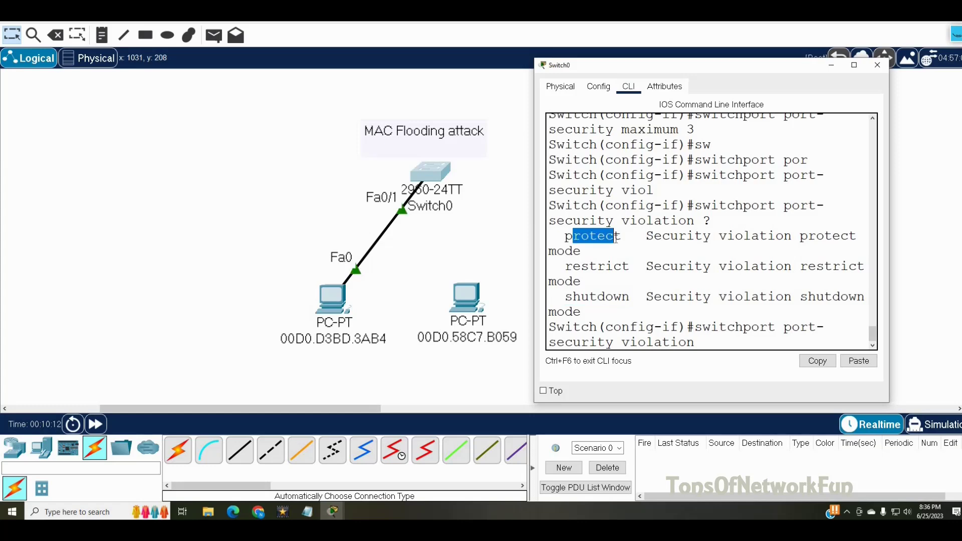
left_click(623, 241)
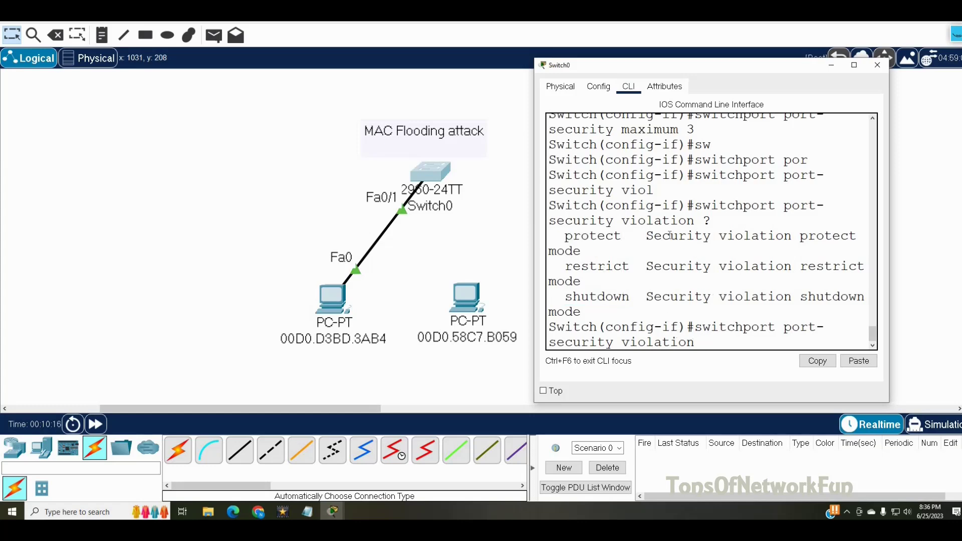
- Set the port-security violation mode on interface f0/1 to shutdown with the command switchport port-security violation shutdown
type("sh")
key("Tab")
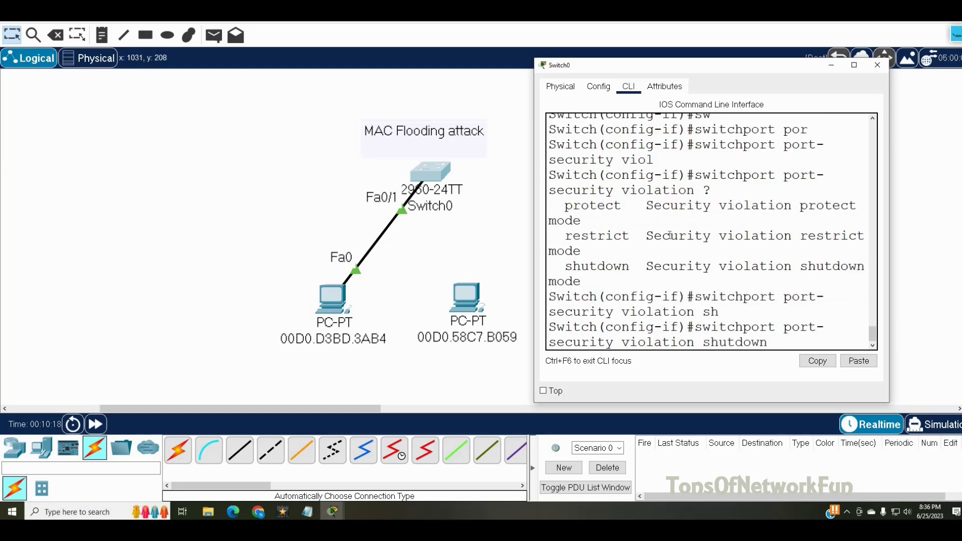
key("Return")
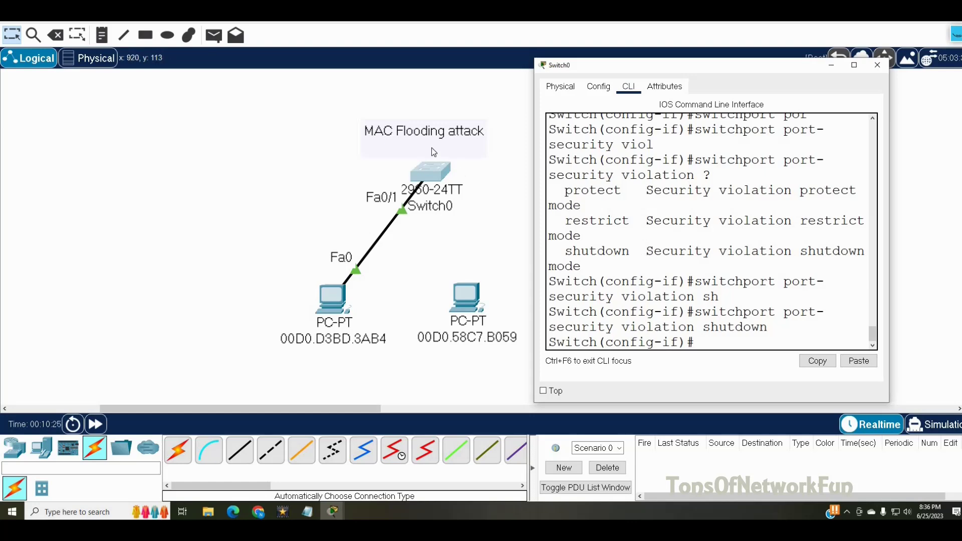
- Begin the command switchport port-security mac-address, request help on its options, and examine the H.H.H address format
left_click_drag(684, 68, 770, 61)
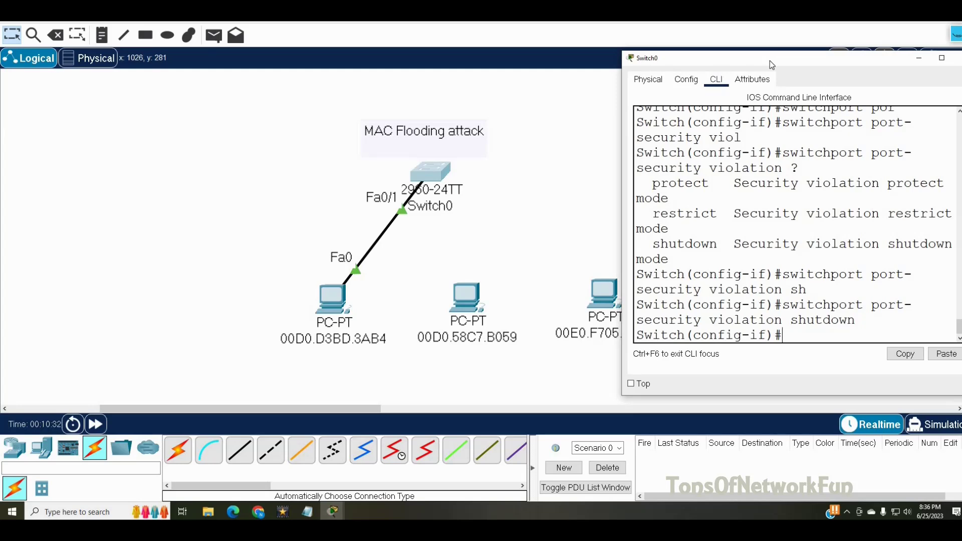
left_click_drag(768, 61, 741, 62)
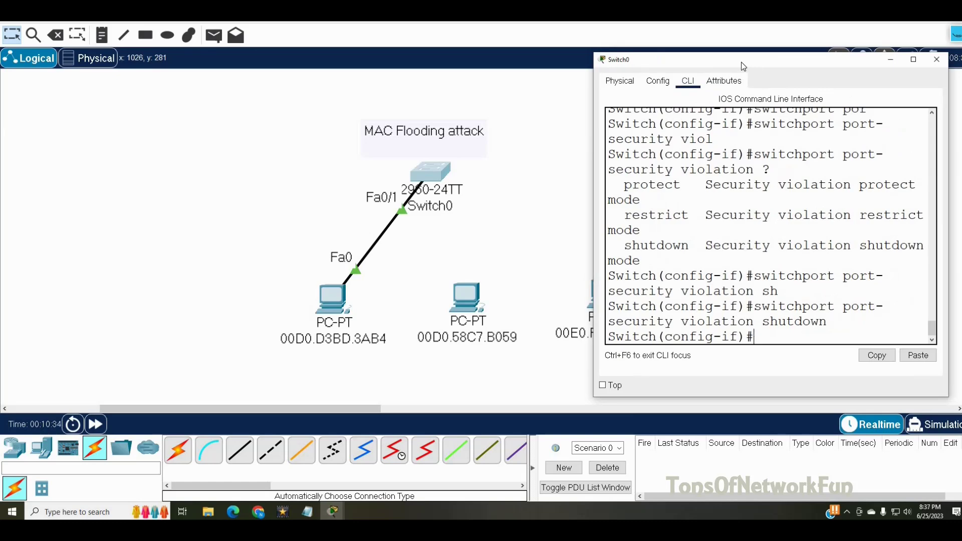
left_click_drag(741, 62, 732, 47)
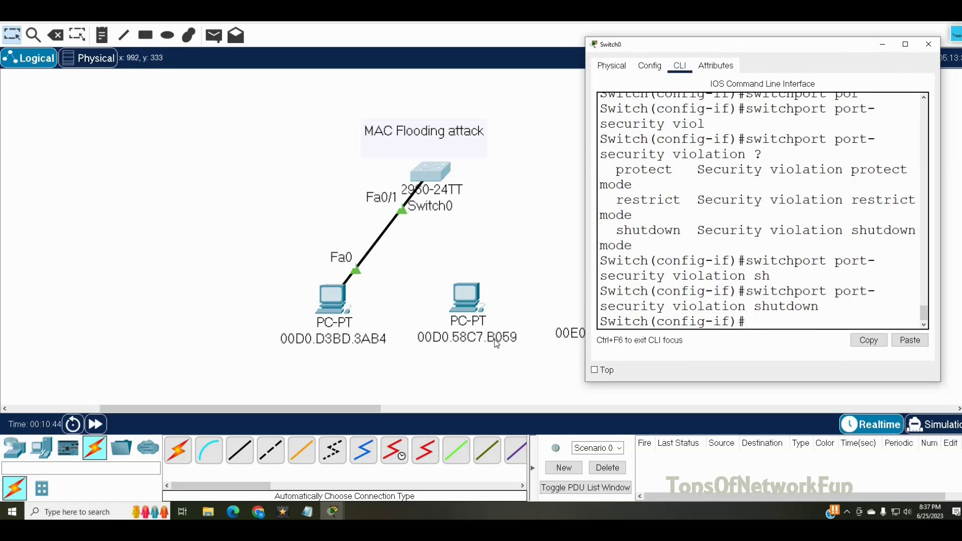
left_click_drag(676, 43, 624, 37)
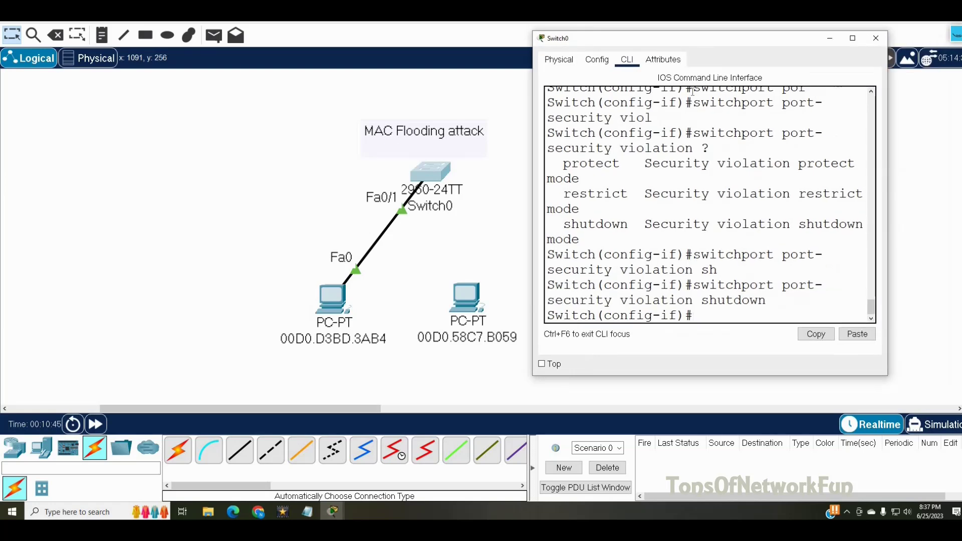
type("sw")
key("Tab")
type("po")
key("Tab")
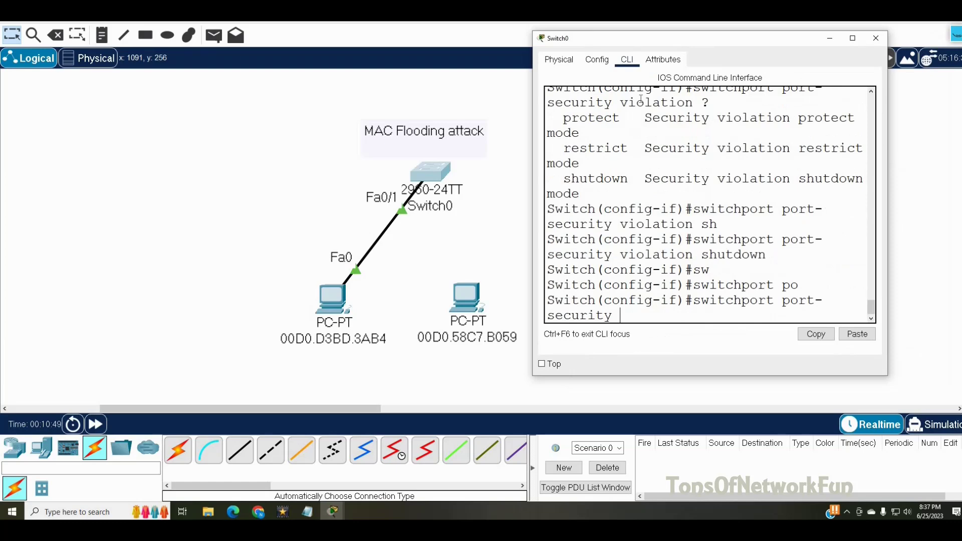
type("mac")
key("Tab")
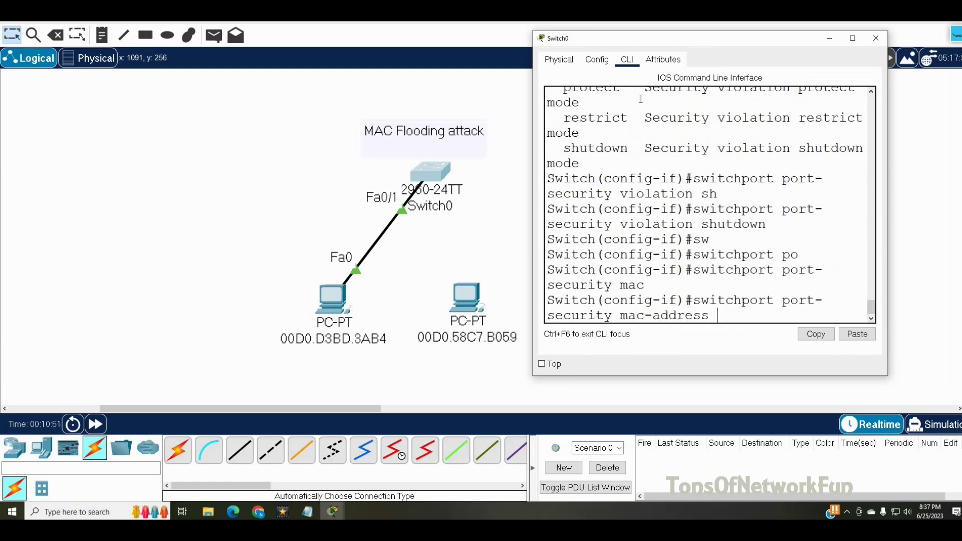
type("?")
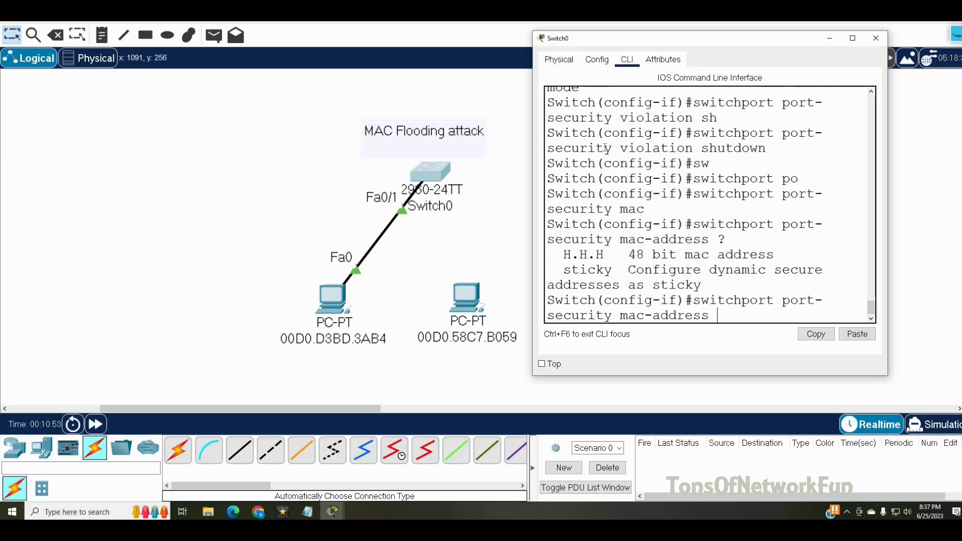
left_click_drag(563, 255, 605, 255)
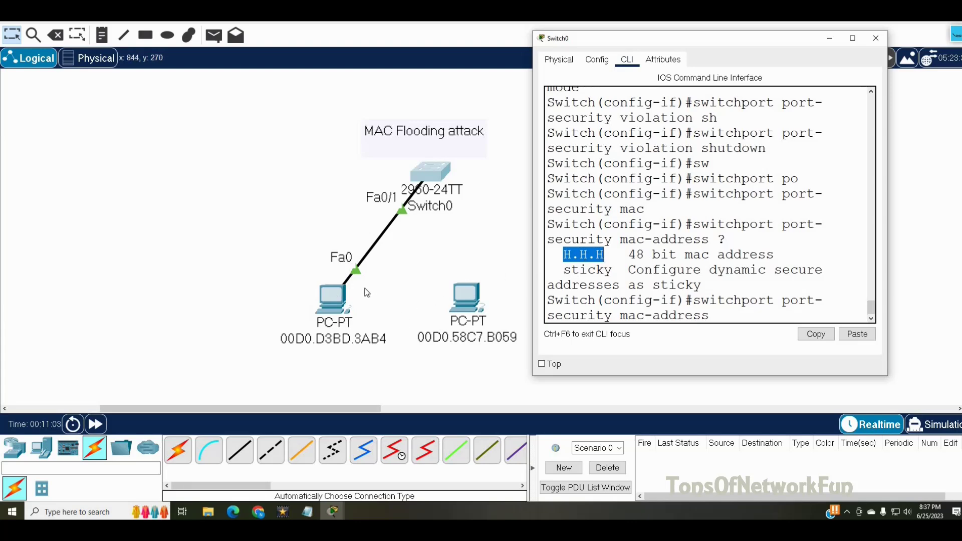
left_click(724, 316)
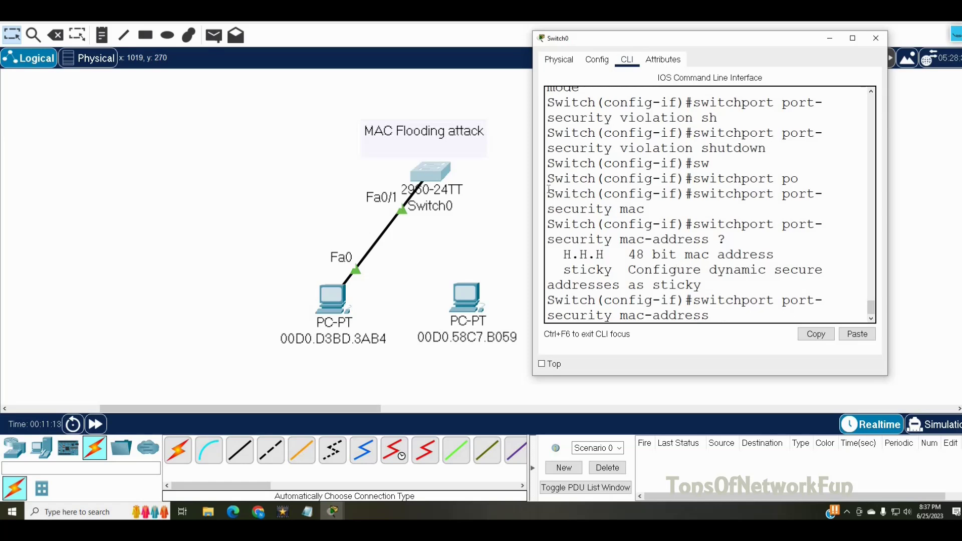
- Enable sticky MAC learning on f0/1 with switchport port-security mac-address sticky and save the configuration with do wr
type("st")
key("Tab")
key("Return")
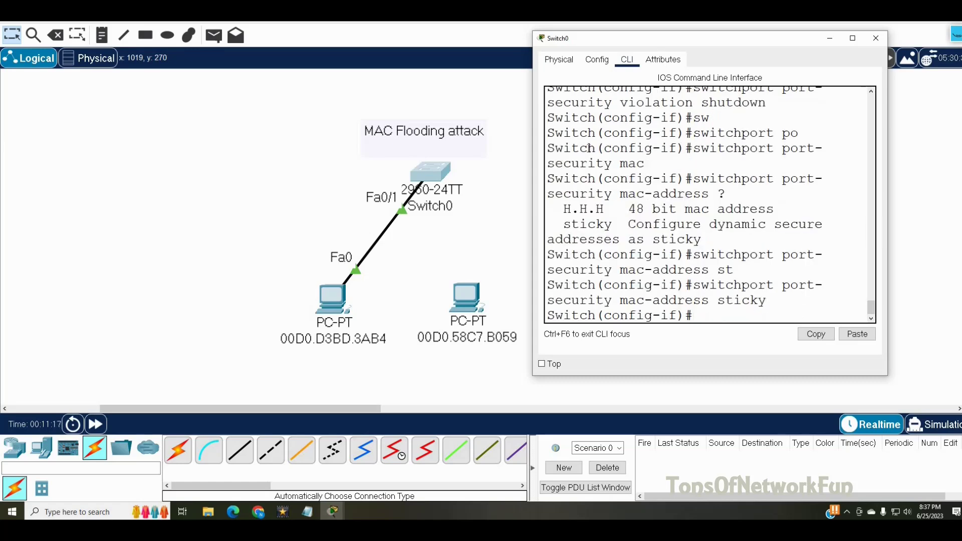
type("do wr")
key("Return")
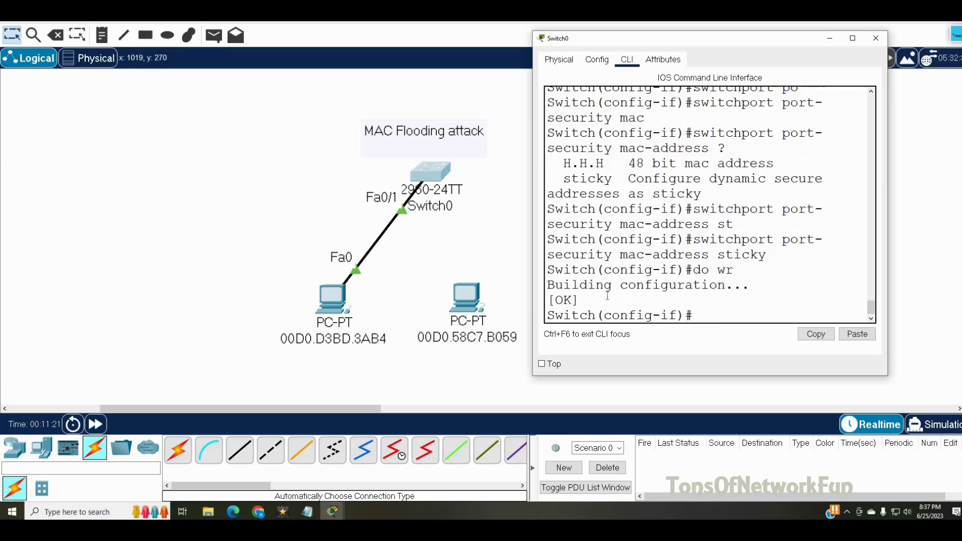
- Reopen Switch0's command line beside the topology and exit interface and global configuration to privileged EXEC mode
left_click(876, 38)
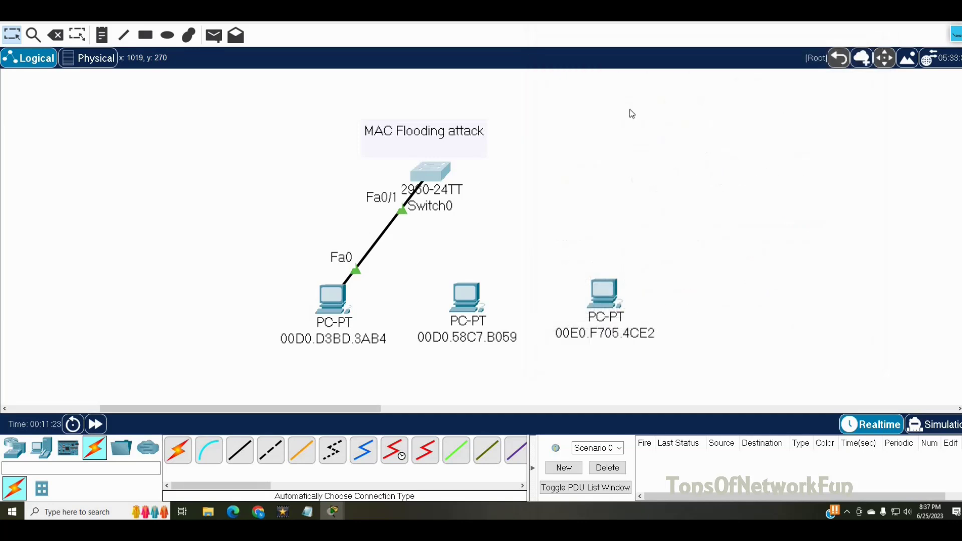
left_click(437, 161)
left_click_drag(451, 106, 627, 81)
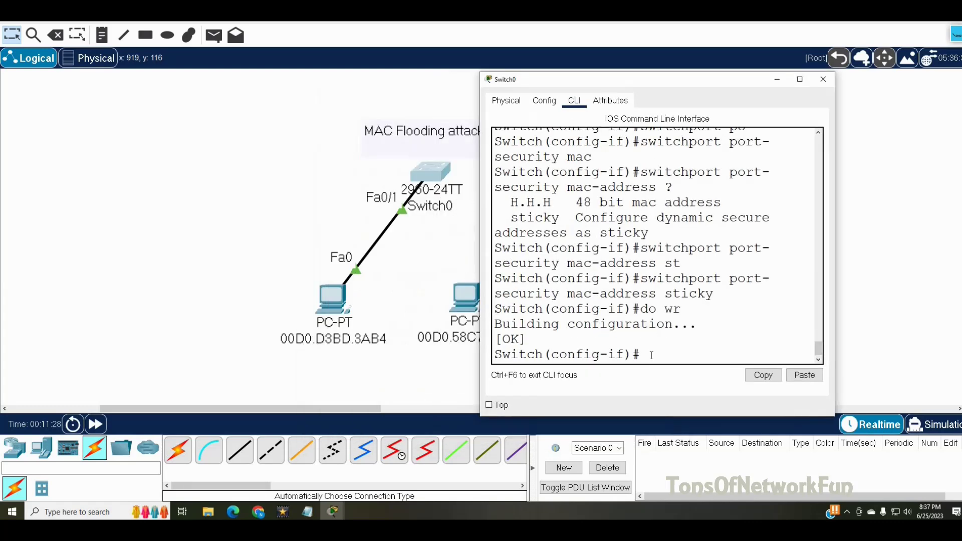
type("exit")
key("Return")
type("exit")
key("Return")
- Display the running configuration with sh ru and examine the port-security lines under FastEthernet0/1
type("sh ru")
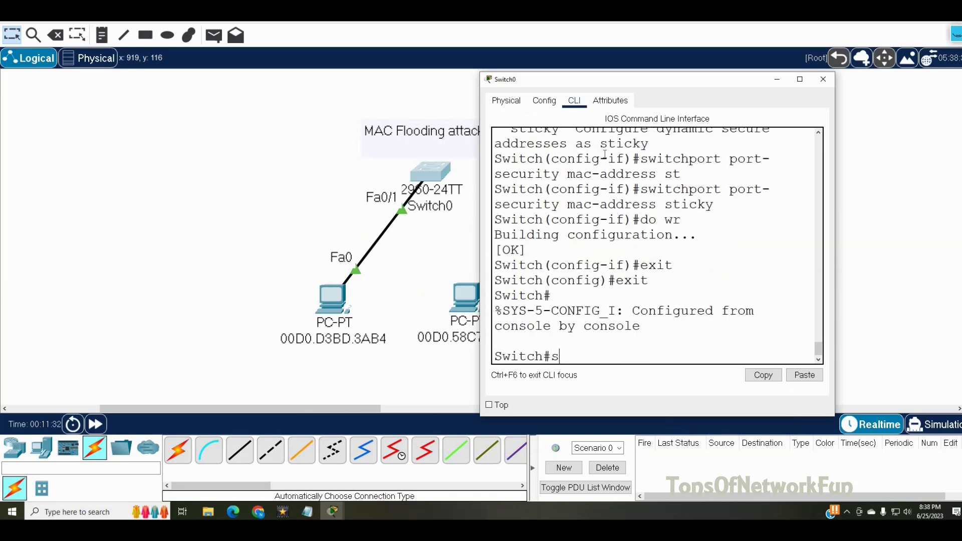
key("Return")
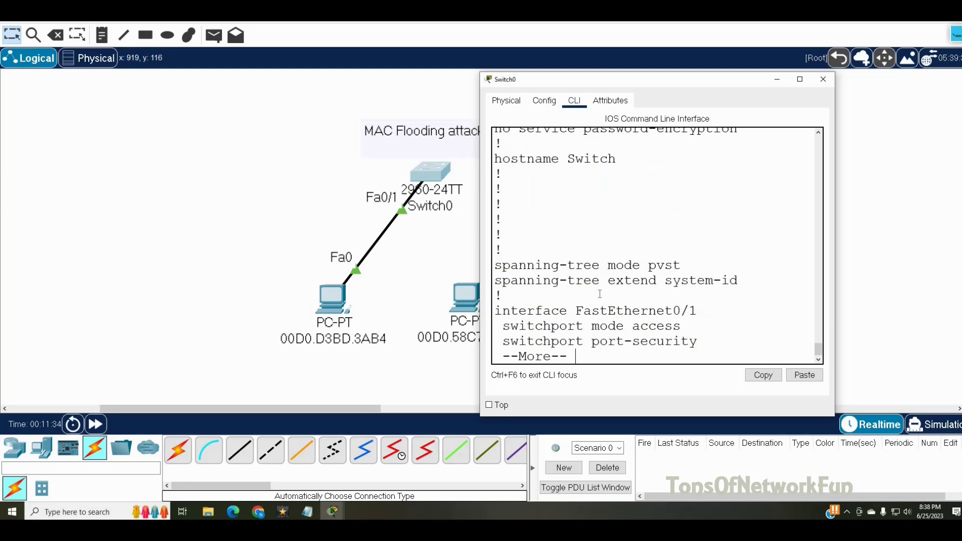
key("Return")
key("Return")
key("Return")
key("Return")
key("Return")
left_click_drag(546, 314, 613, 312)
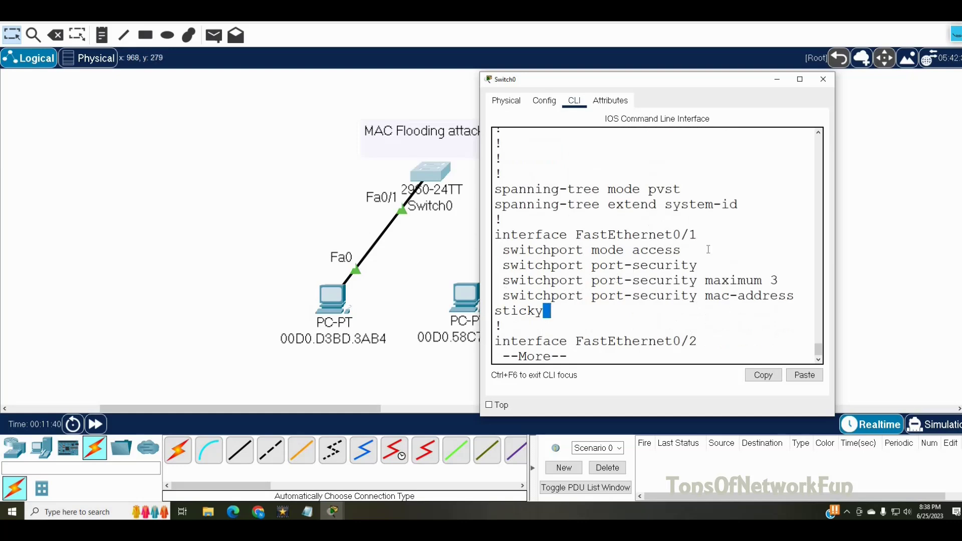
- Ping 192.168.1.2 from the command prompt of PC 00D0.D3BD.3AB4, and close the PC's window
left_click(339, 296)
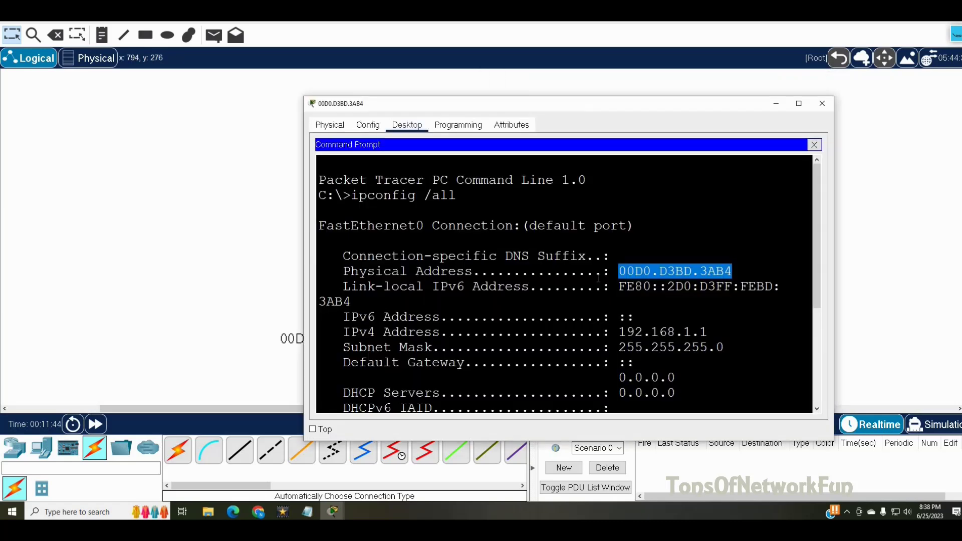
key("ctrl+c")
type("ping 192.16")
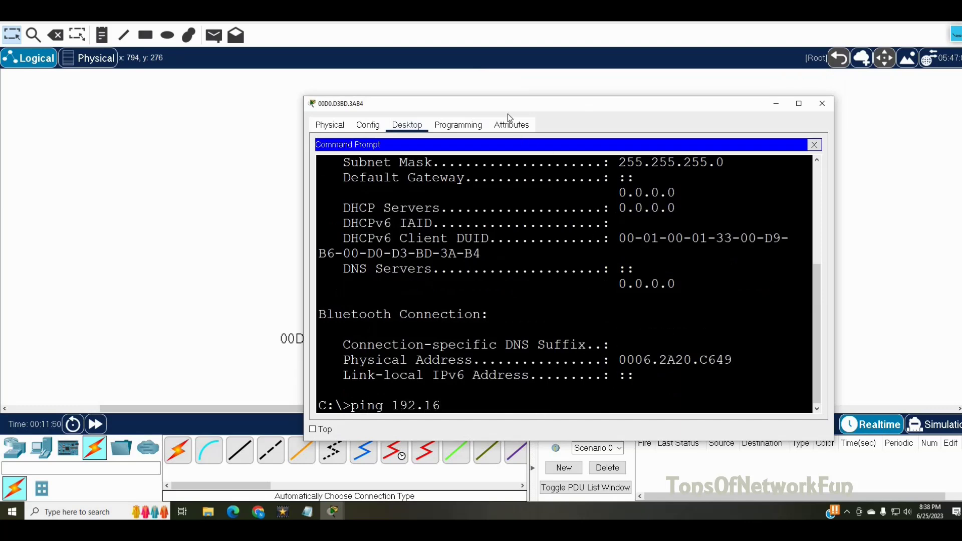
left_click_drag(507, 113, 670, 82)
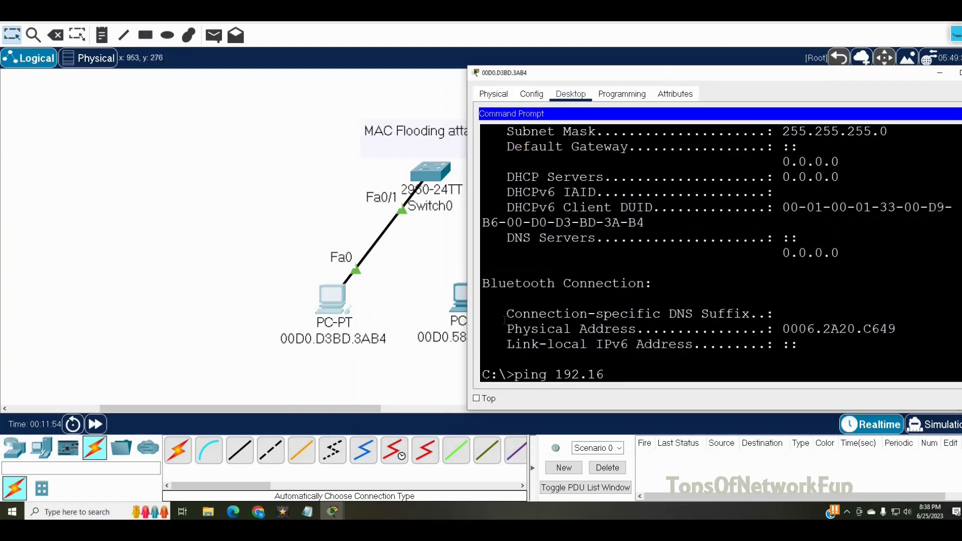
type("8.1.2")
key("Return")
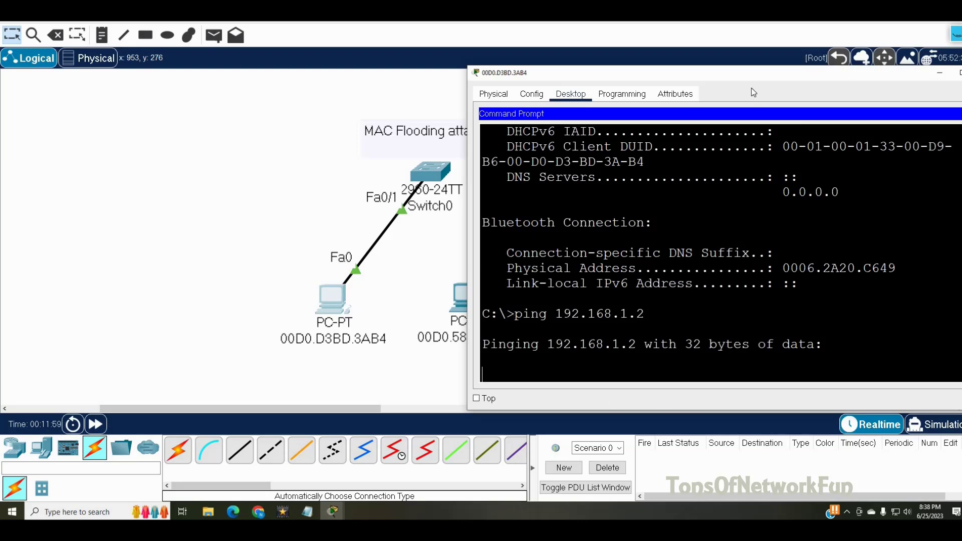
left_click_drag(850, 75, 670, 102)
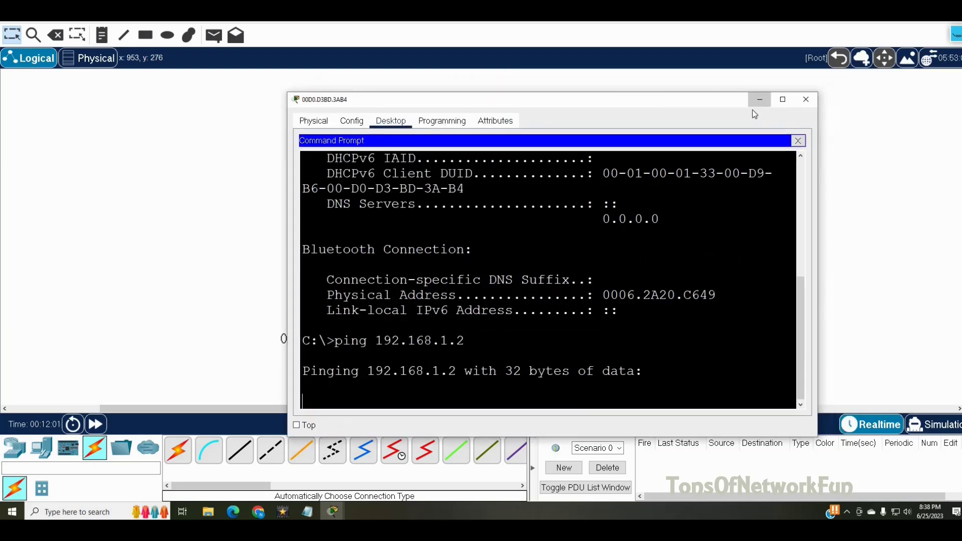
left_click(806, 100)
- Display Switch0's running configuration again and examine the sticky MAC address entry under FastEthernet0/1 in a widened window
left_click(432, 192)
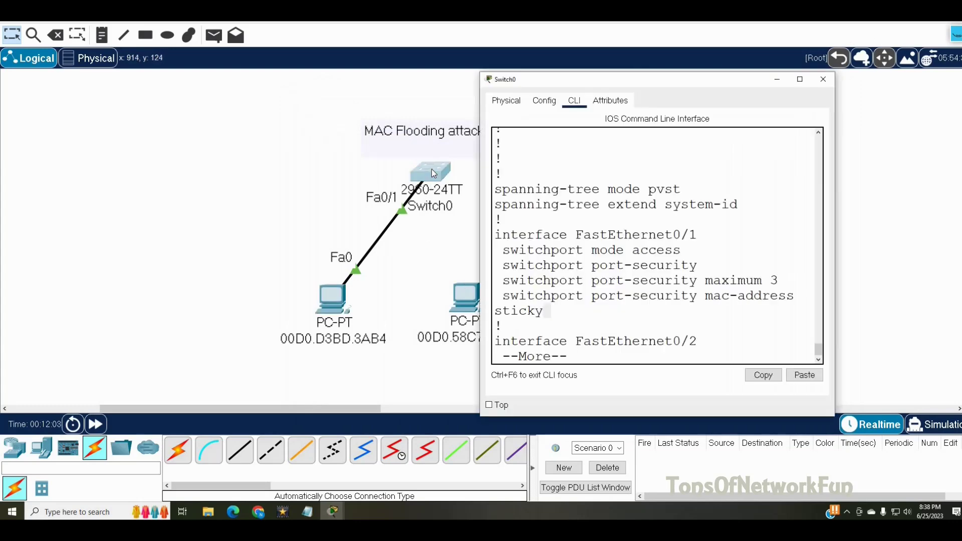
left_click(601, 329)
type("qsh ru")
key("Return")
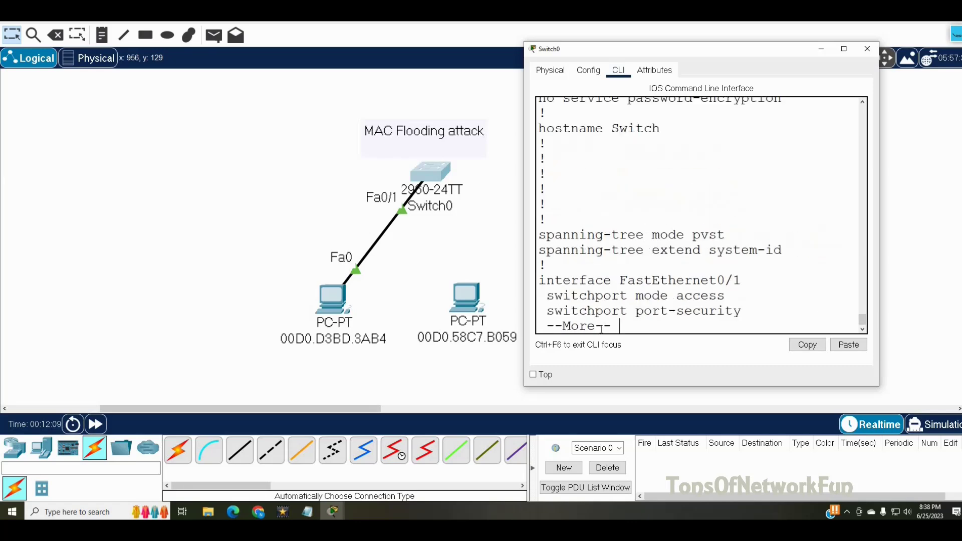
left_click_drag(879, 298, 956, 298)
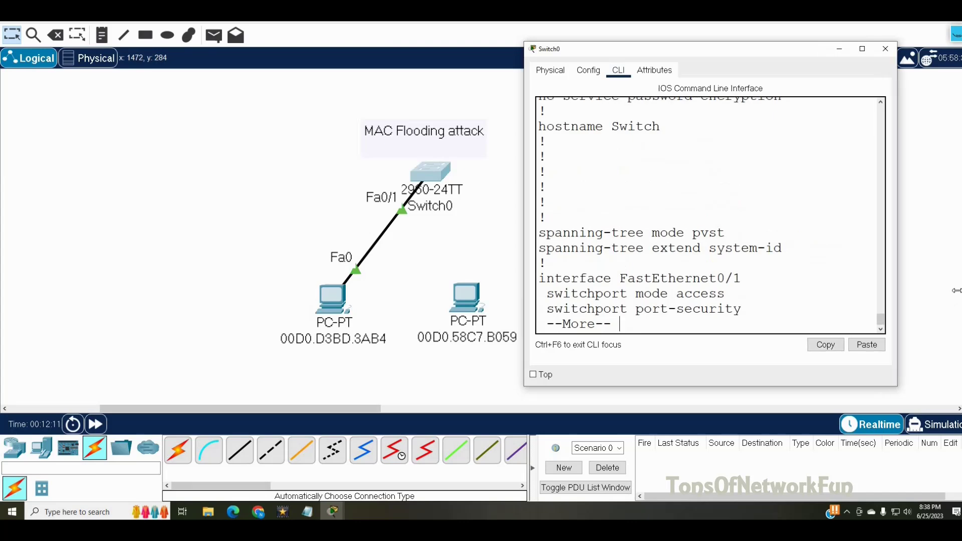
key("Return")
key("Return")
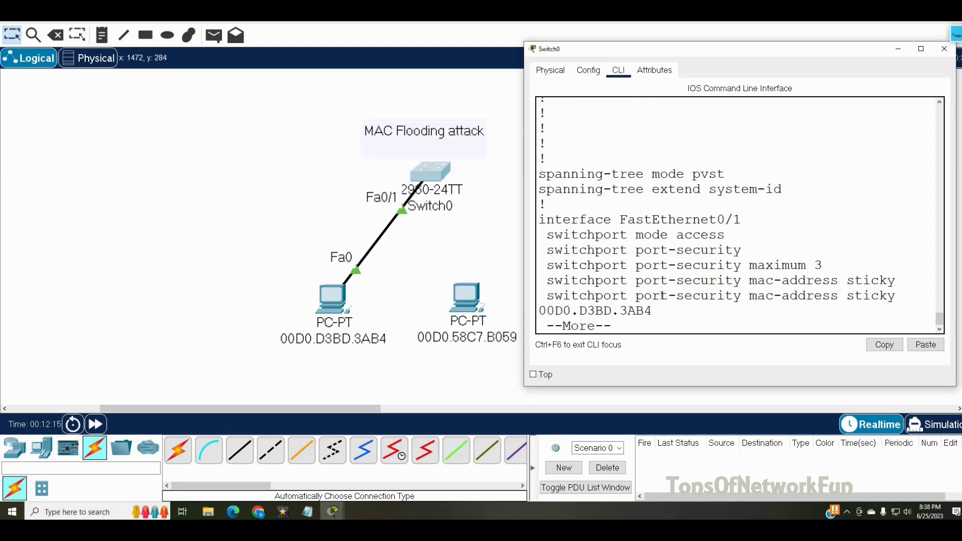
left_click_drag(651, 311, 524, 319)
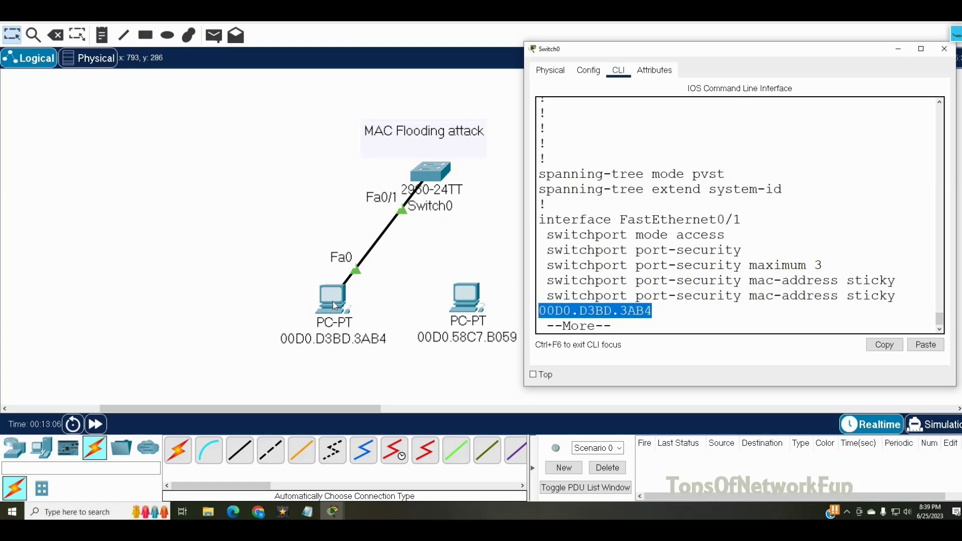
left_click(944, 49)
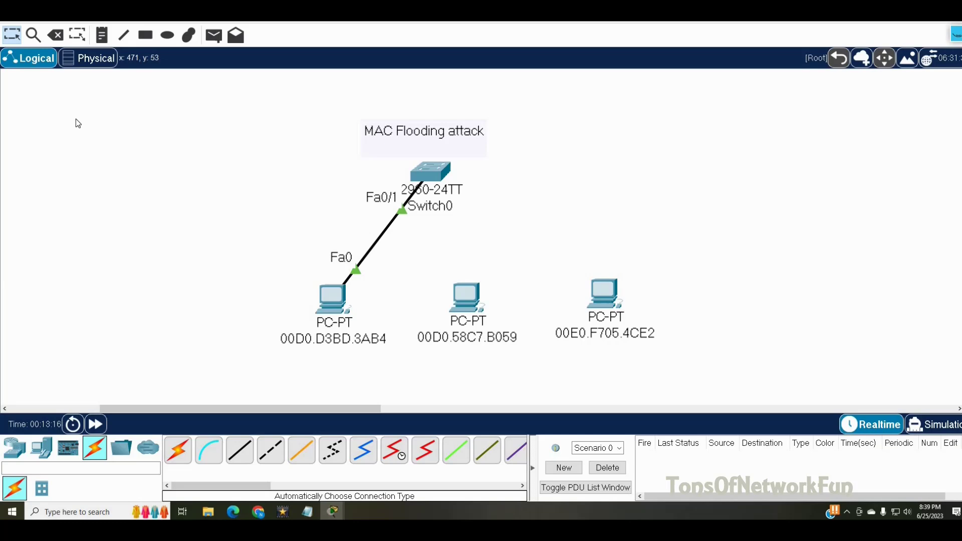
- Delete the cable between PC 00D0.D3BD.3AB4 and Switch0, and return to the Select tool
left_click(55, 35)
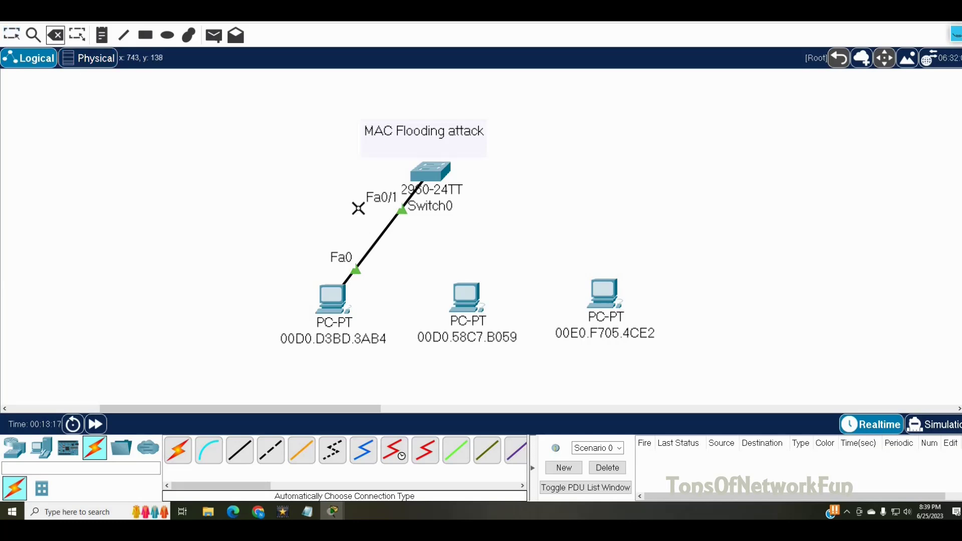
left_click(382, 229)
left_click(18, 39)
- Connect PC 00D0.58C7.B059 to Switch0 with the automatic connection type and fast-forward the simulation time
left_click(178, 449)
left_click(466, 296)
left_click(431, 173)
left_click(97, 425)
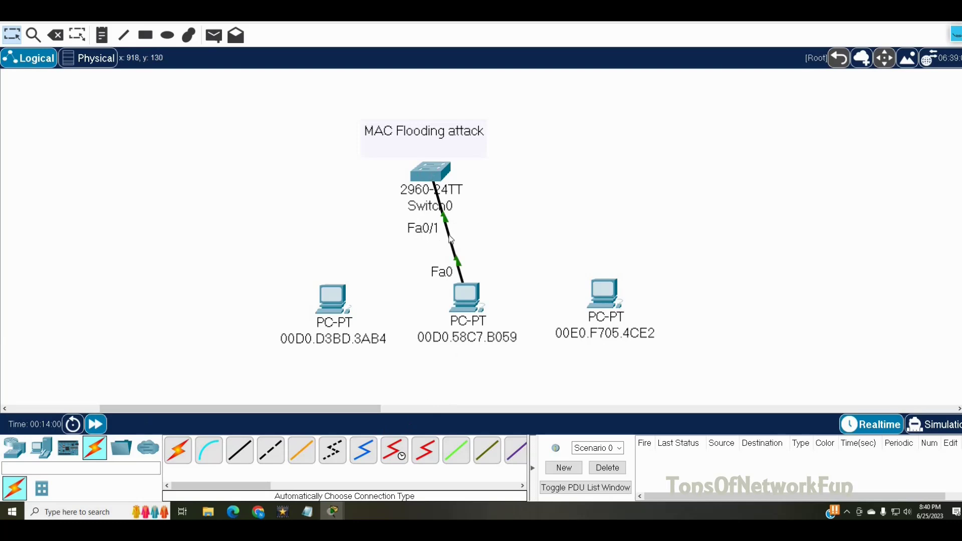
- Ping 192.168.1.1 from the command prompt of PC 00D0.58C7.B059, and close the PC's window
left_click(458, 298)
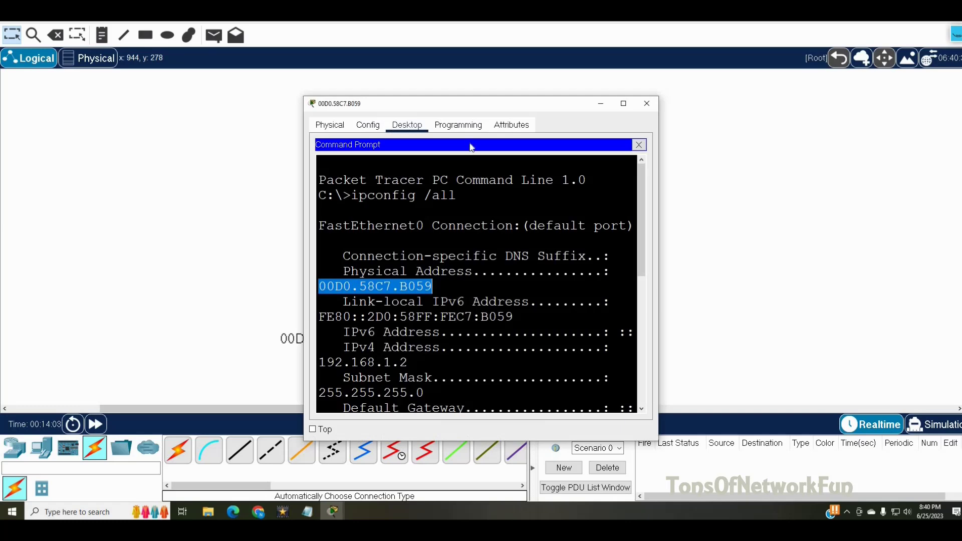
left_click(482, 390)
key("space")
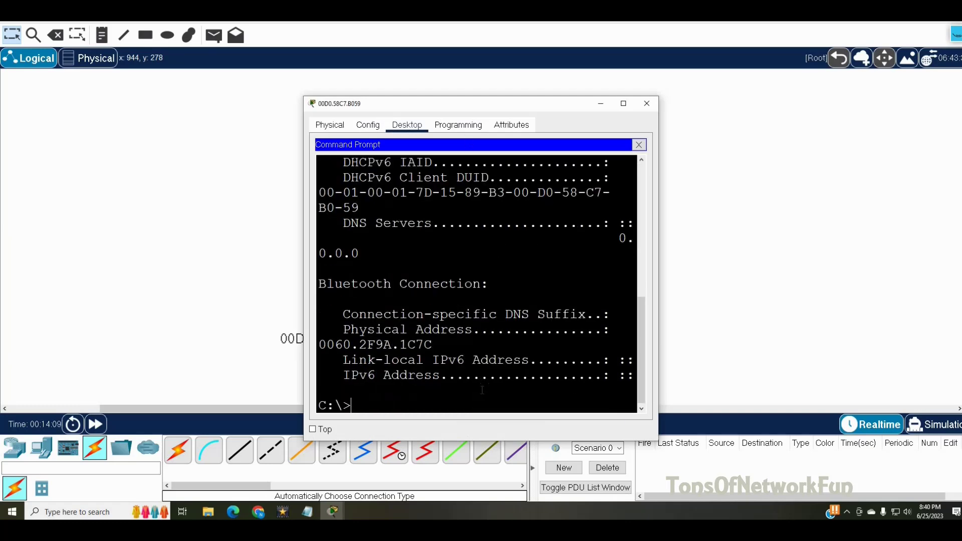
type("ping 192.168.1.1")
key("Return")
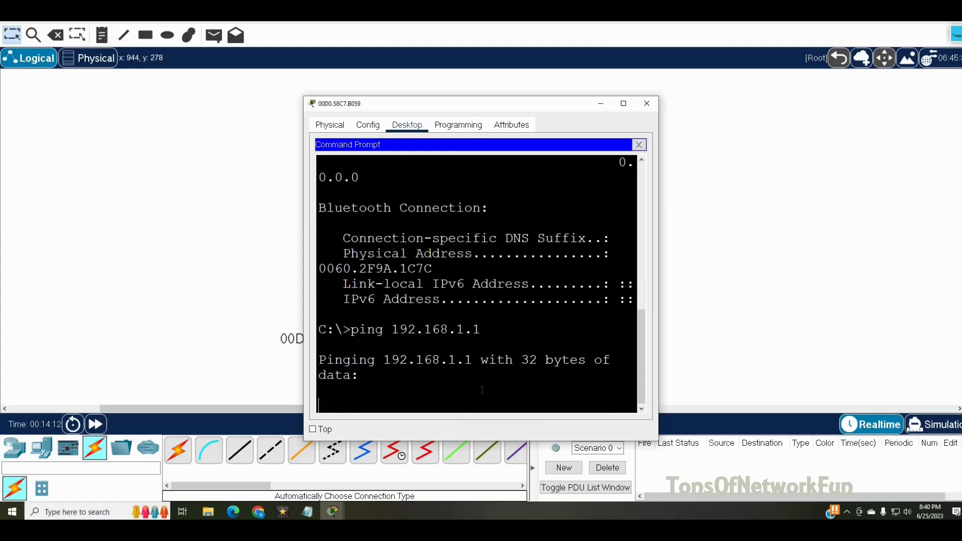
key("alt+F4")
- Display Switch0's running configuration, compare the sticky MAC entries under FastEthernet0/1 with the PC labels, and close the switch window
left_click(430, 164)
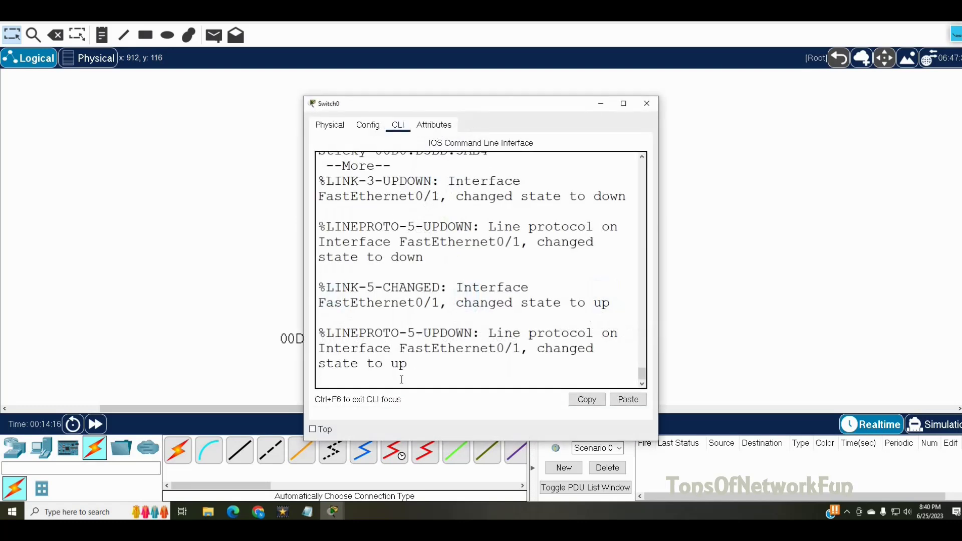
key("Return")
type("sh ru")
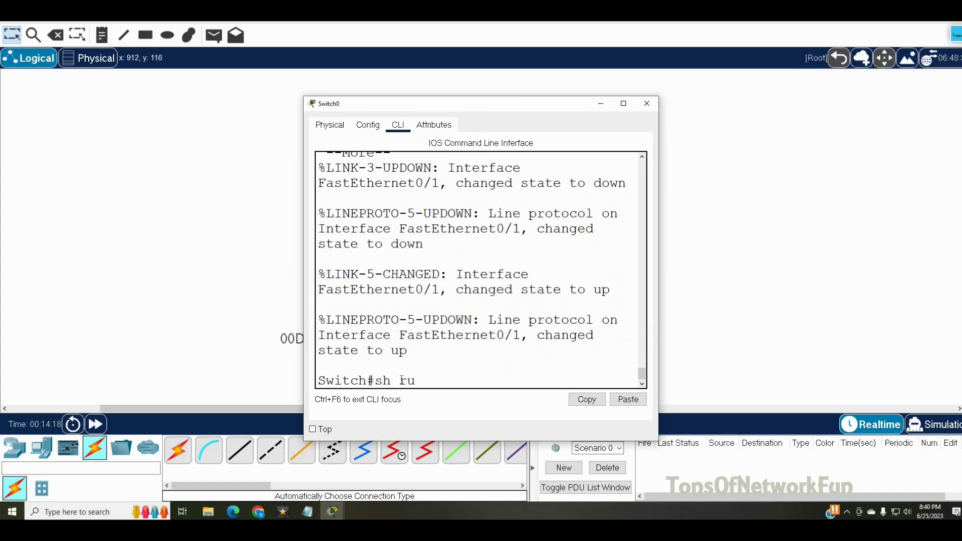
key("Return")
left_click_drag(658, 322, 822, 308)
key("Return")
key("Return")
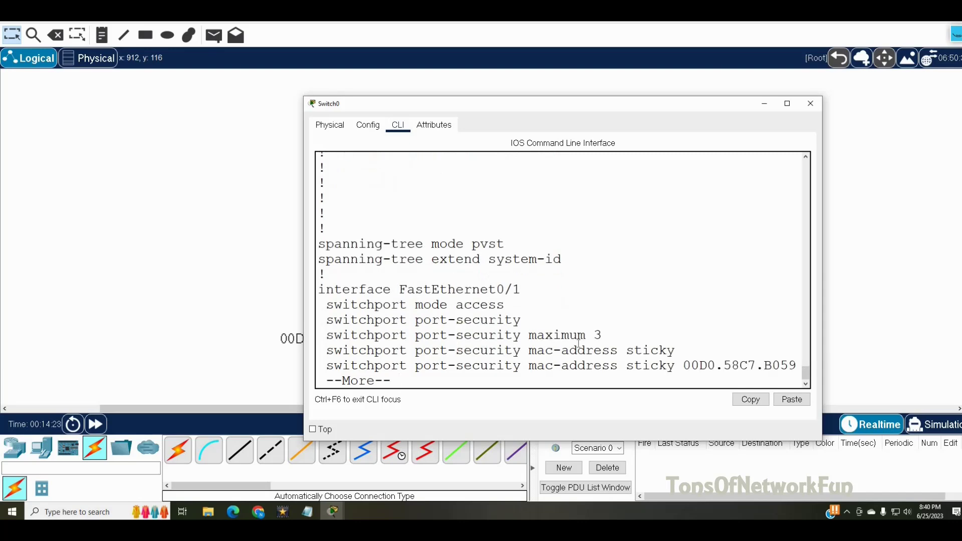
left_click_drag(627, 108, 879, 113)
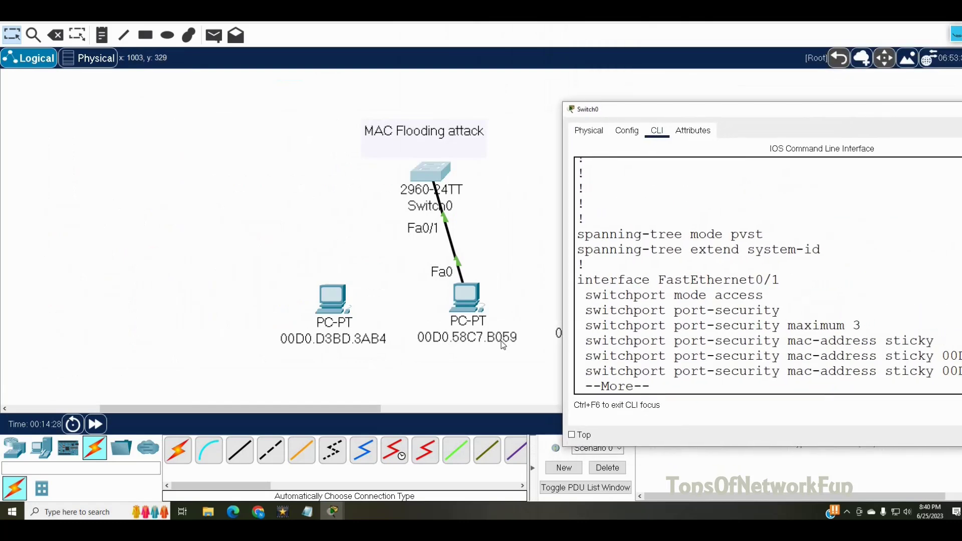
left_click_drag(804, 113, 436, 110)
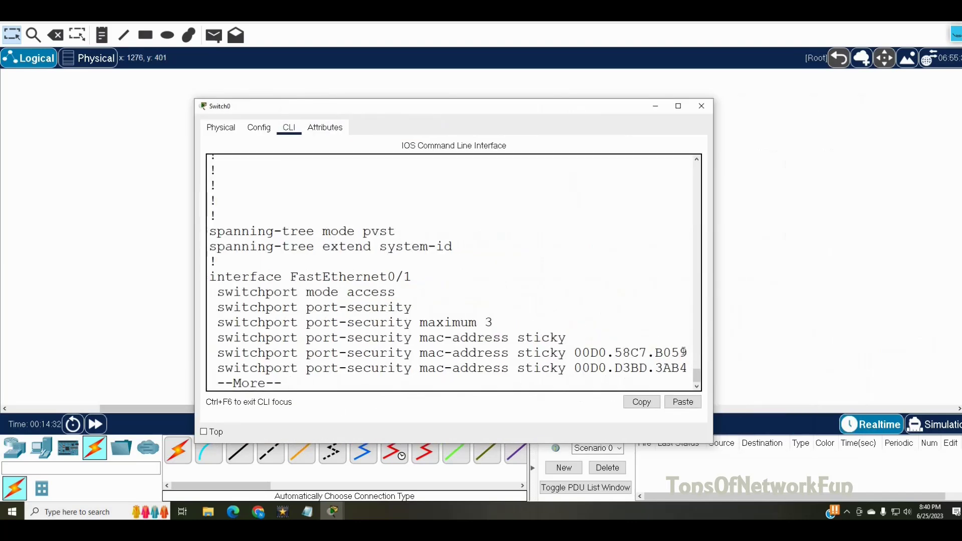
left_click(701, 106)
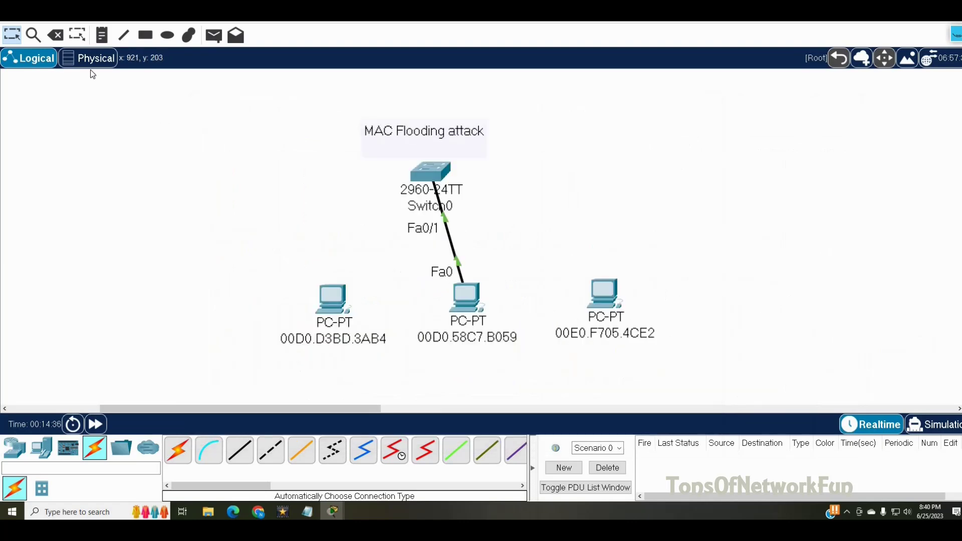
- Delete the cable between PC 00D0.58C7.B059 and Switch0, and return to the Select tool
left_click(55, 34)
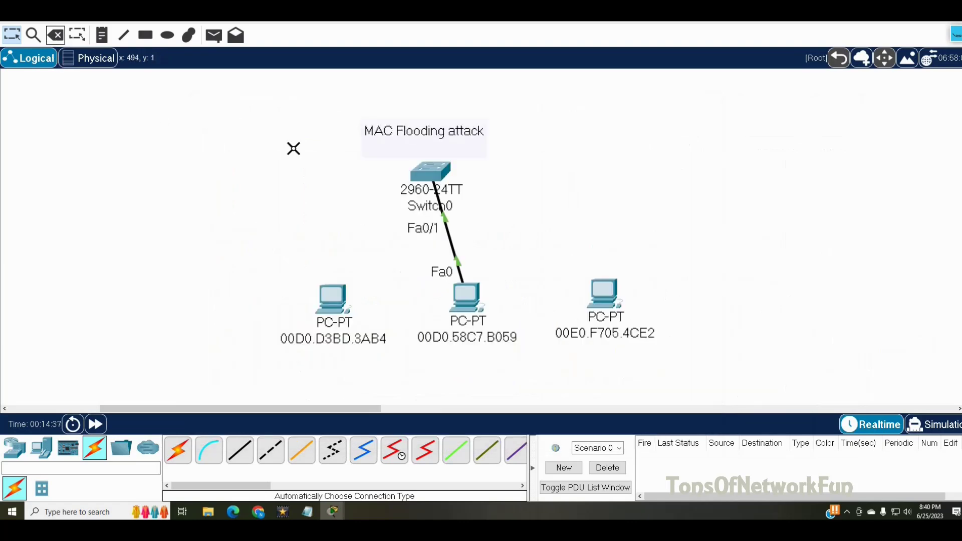
left_click(452, 226)
left_click(12, 35)
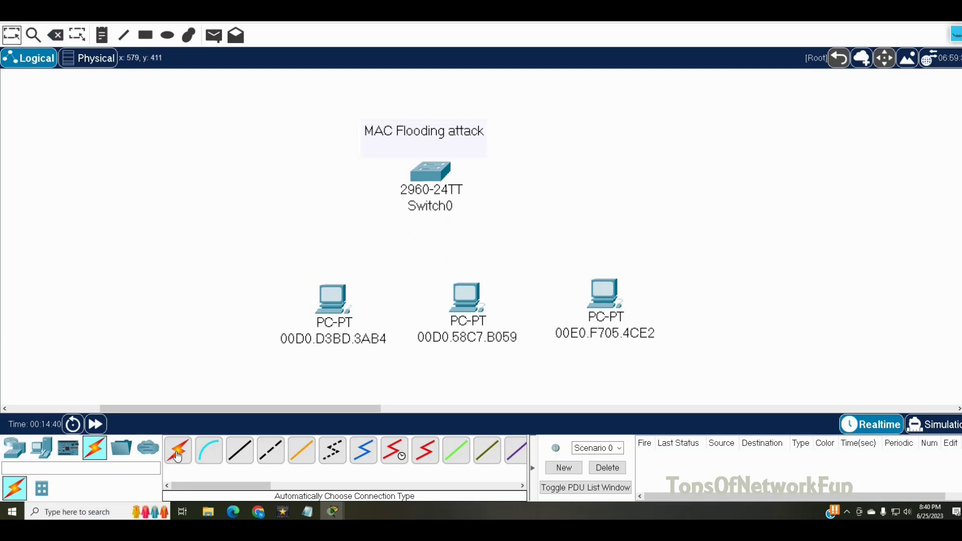
- Connect PC 00E0.F705.4CE2 to Switch0 with the automatic connection type and fast-forward the simulation time
left_click(178, 450)
left_click(604, 296)
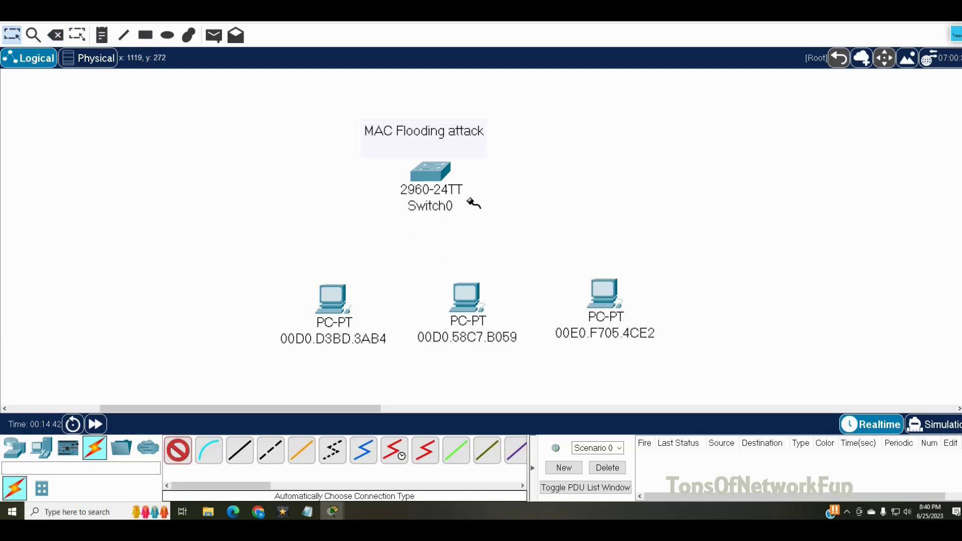
left_click(442, 177)
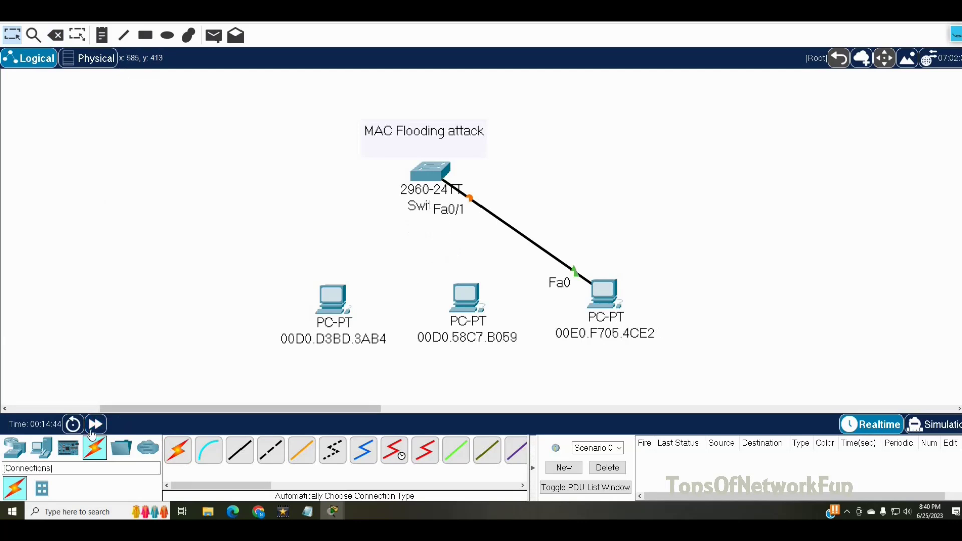
left_click(96, 424)
- Ping 192.168.1.1 from the command prompt of PC 00E0.F705.4CE2, and close the PC's window
left_click(602, 325)
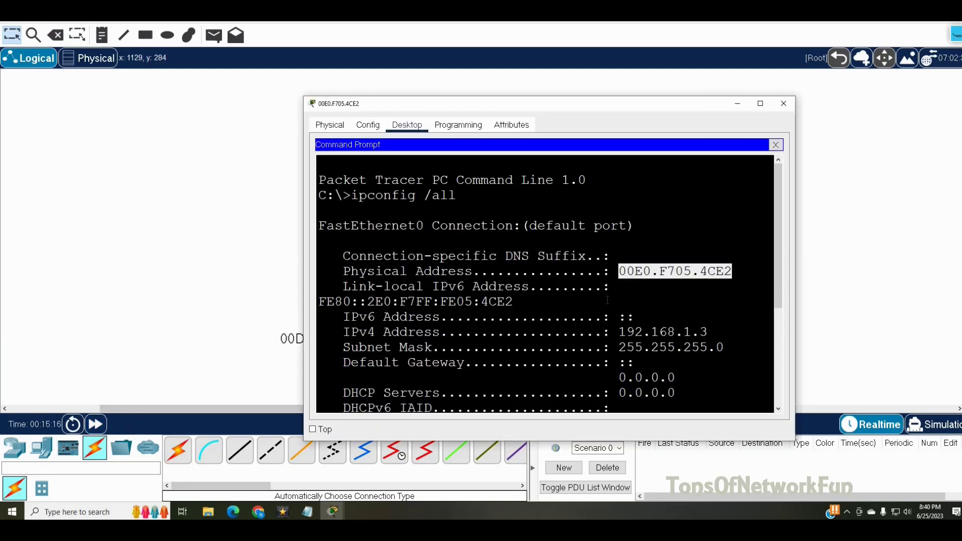
left_click(644, 406)
scroll(643, 407, "down", 4)
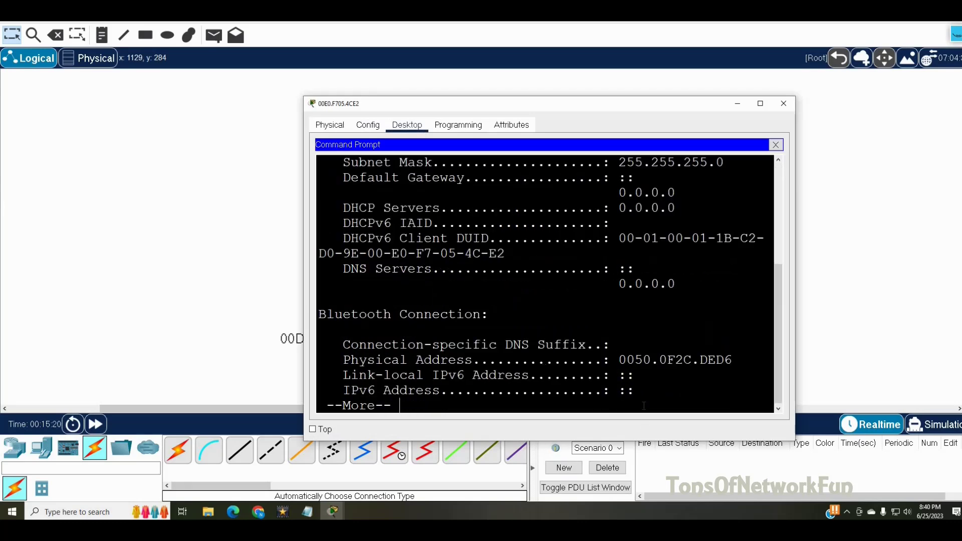
key("space")
type("ping 1")
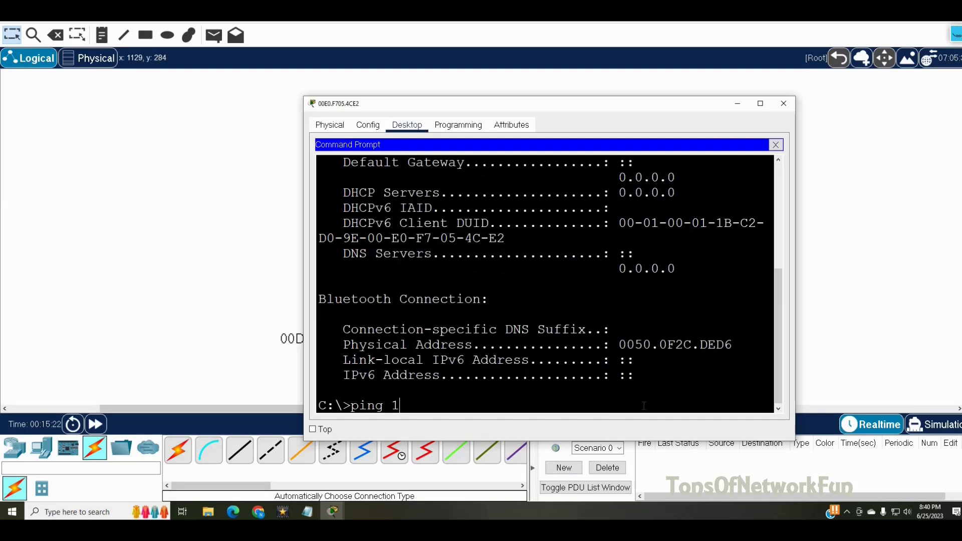
type("92.168.1.1")
key("Return")
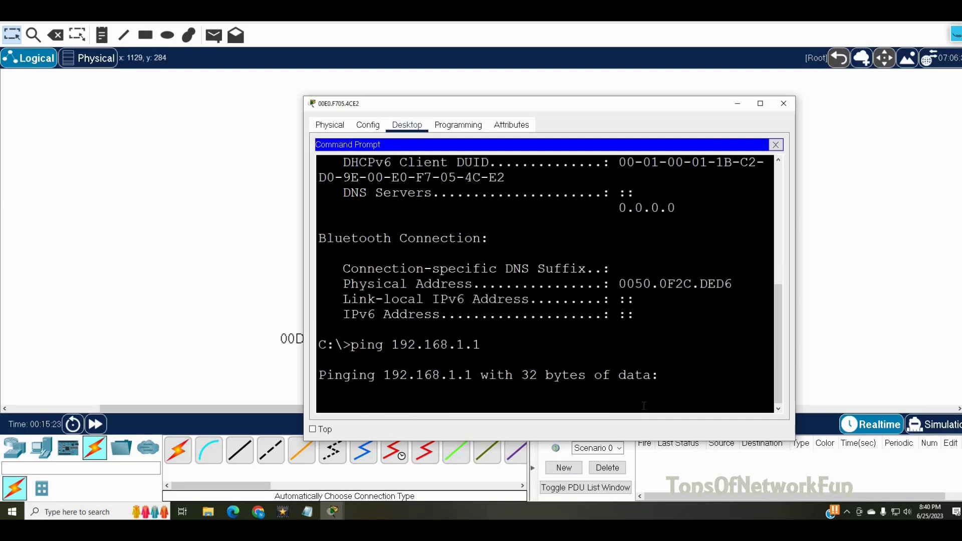
key("alt+F4")
- Display Switch0's running configuration in a widened window and page through to the end of the FastEthernet0/1 port-security entries
left_click(431, 175)
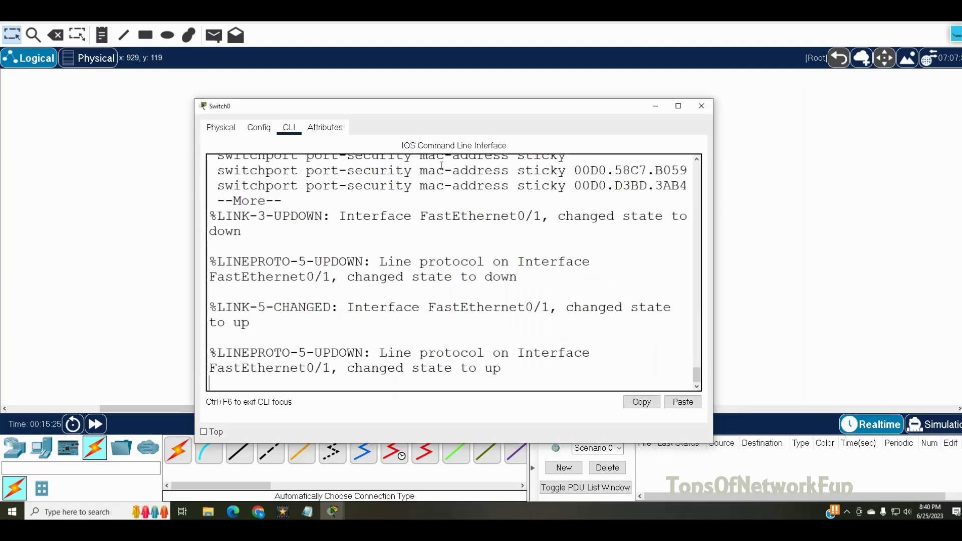
key("Return")
type("sh ru")
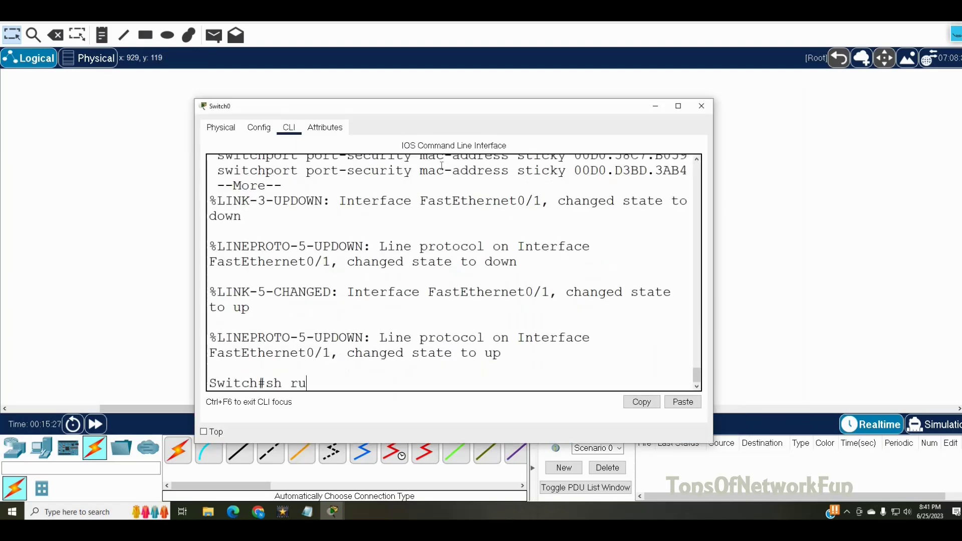
key("Return")
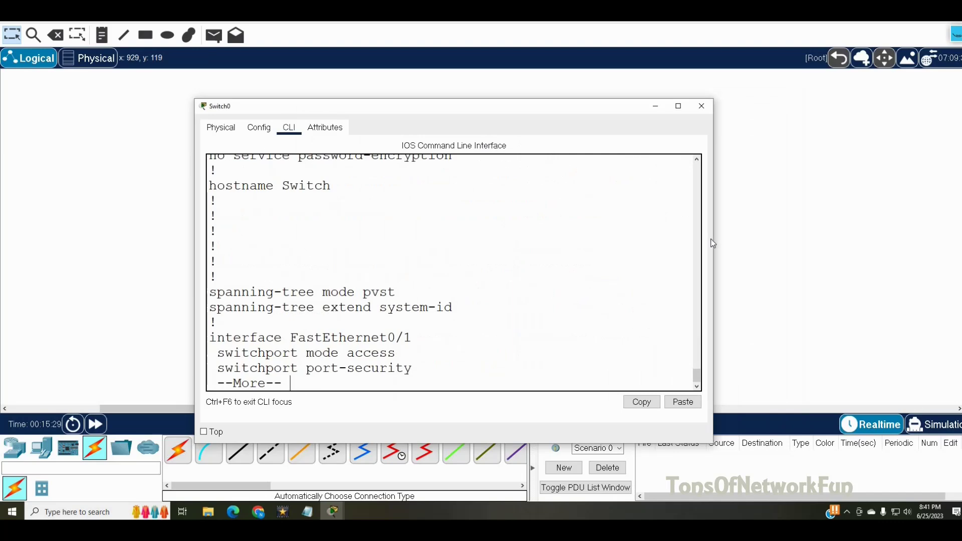
left_click_drag(715, 239, 862, 239)
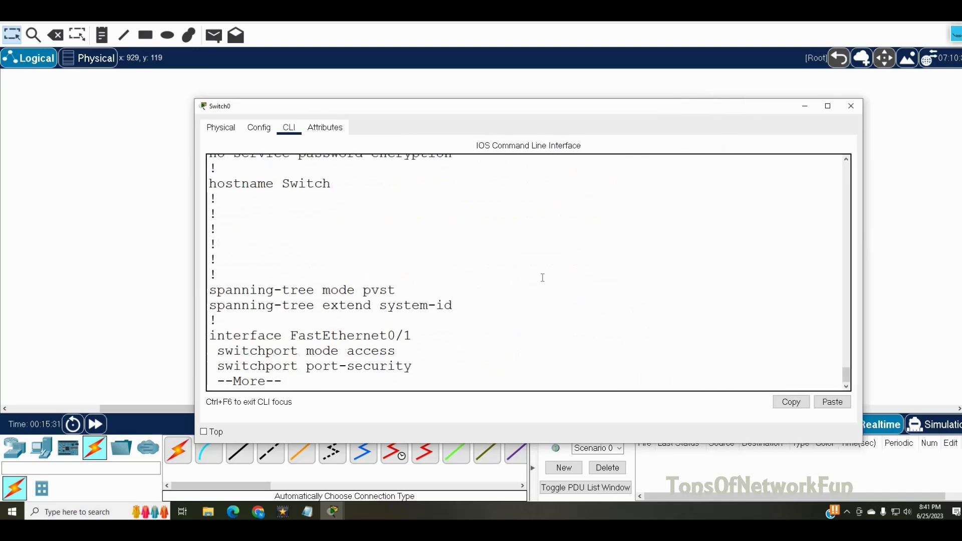
key("Return")
key("Return")
key("Return")
key("Return")
key("Return")
key("Return")
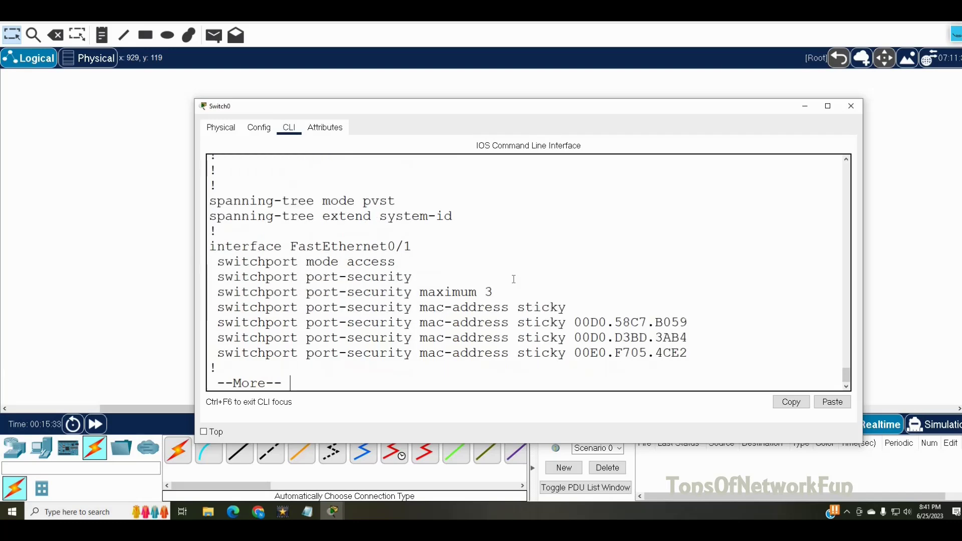
- Compare the last sticky MAC address in Switch0's configuration with the connected PC's label, and close the switch window
left_click_drag(611, 106, 275, 95)
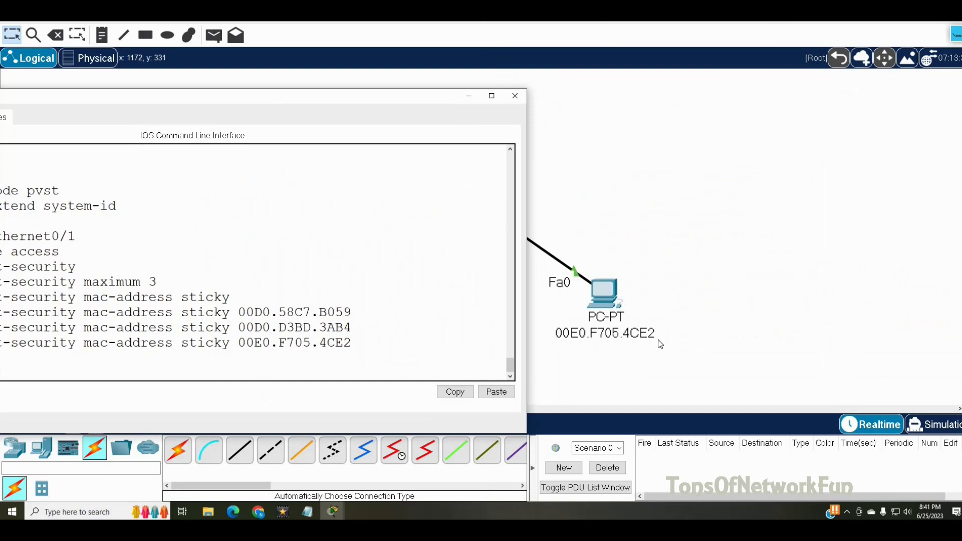
left_click_drag(353, 342, 319, 343)
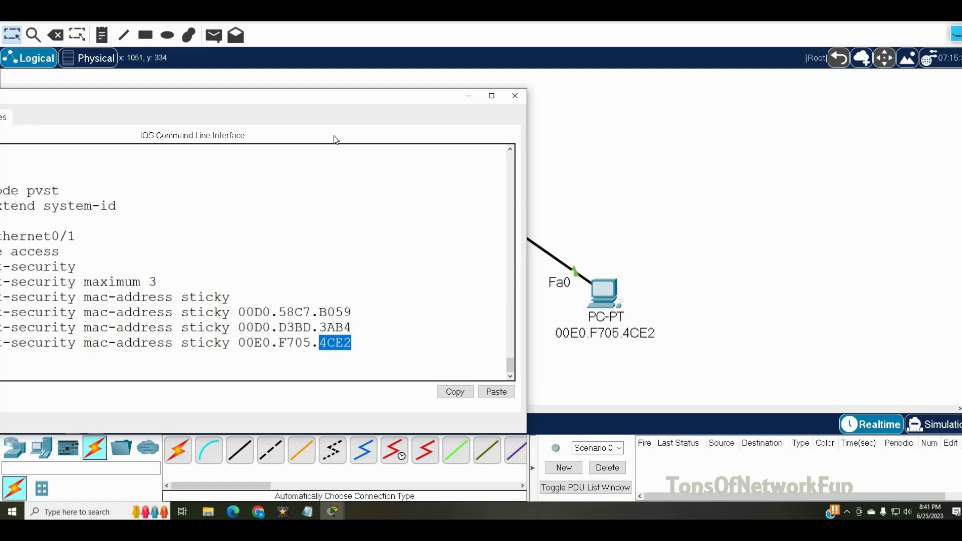
left_click_drag(302, 94, 591, 333)
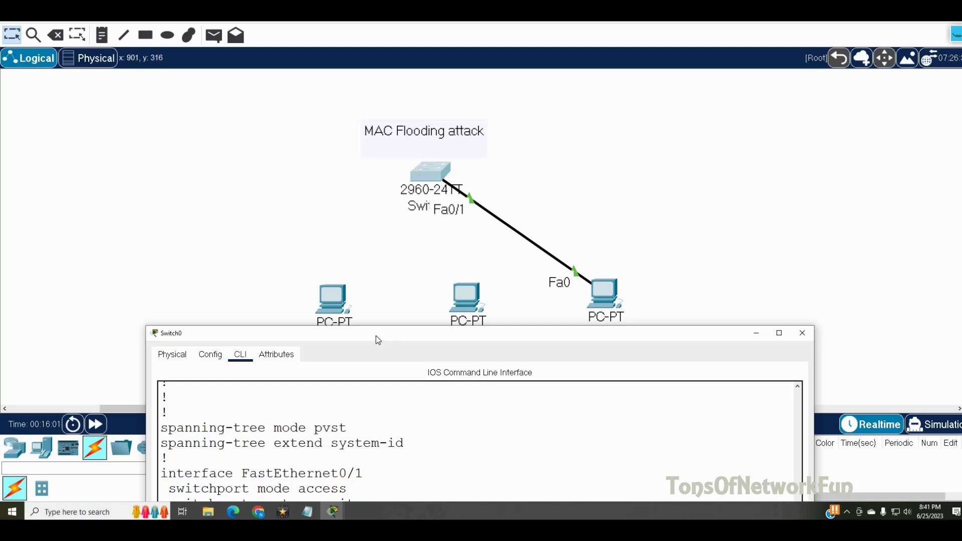
left_click_drag(376, 337, 269, 142)
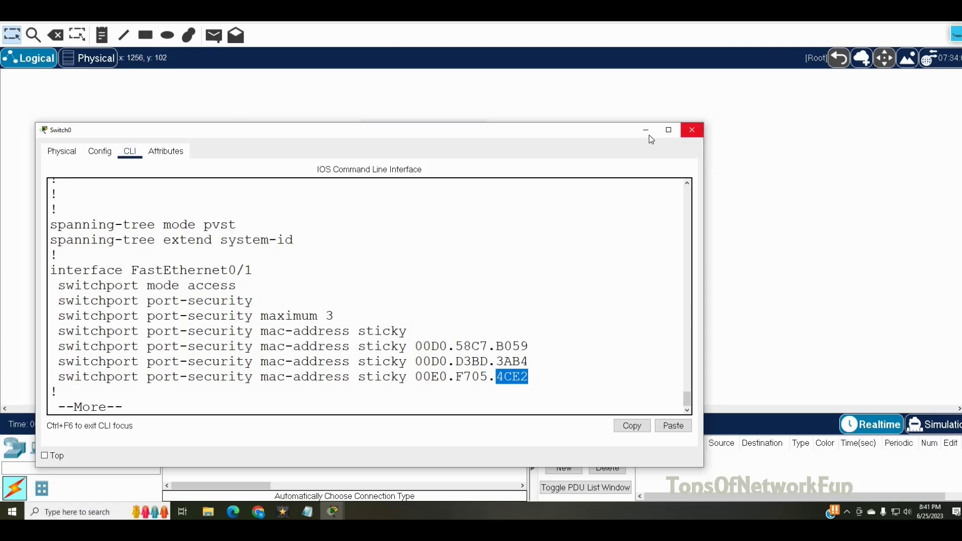
left_click(698, 131)
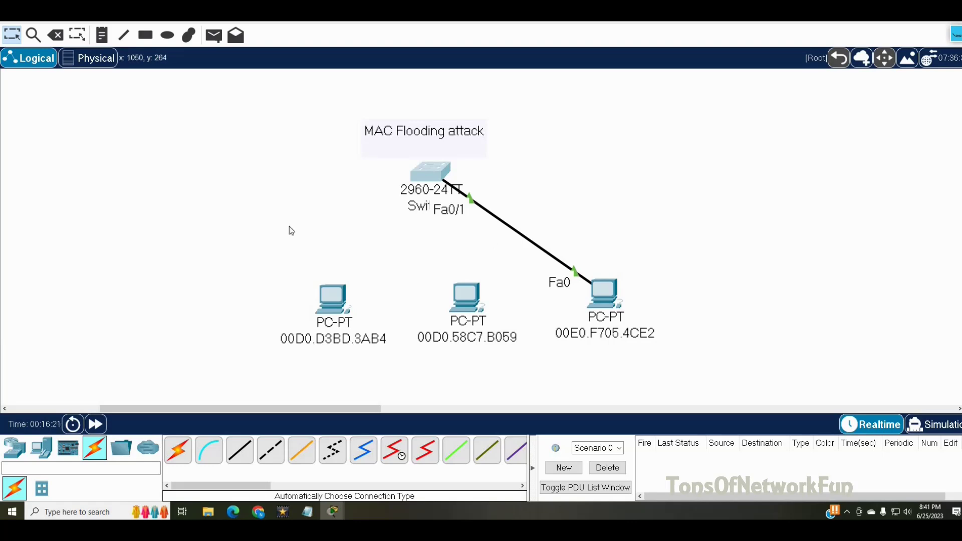
- Delete the cable between PC 00E0.F705.4CE2 and Switch0 while keeping the switch, and leave the Delete tool
left_click(56, 36)
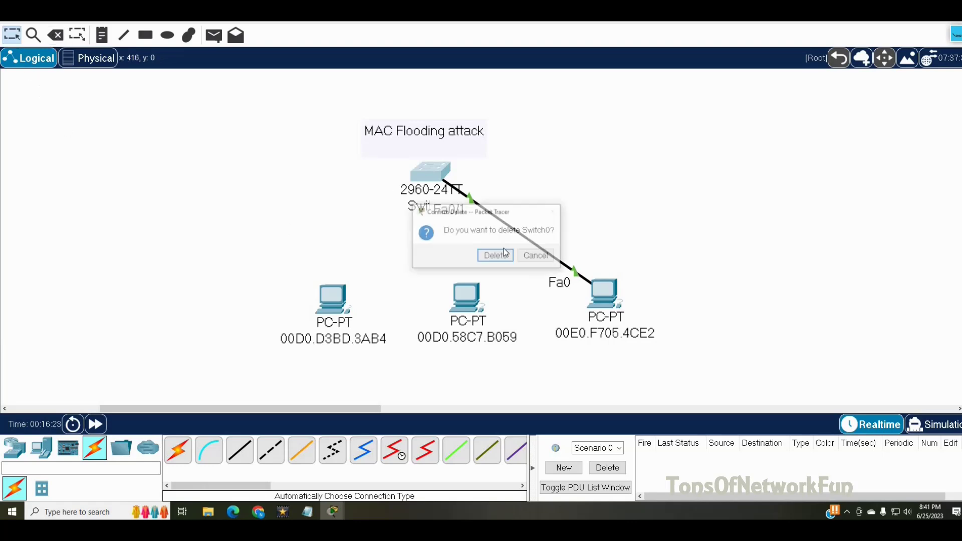
left_click(544, 259)
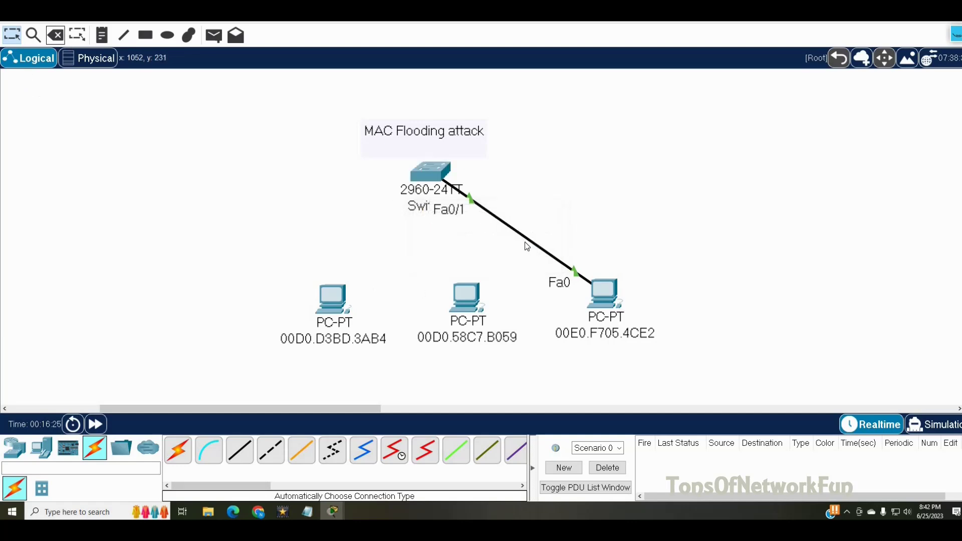
left_click(56, 36)
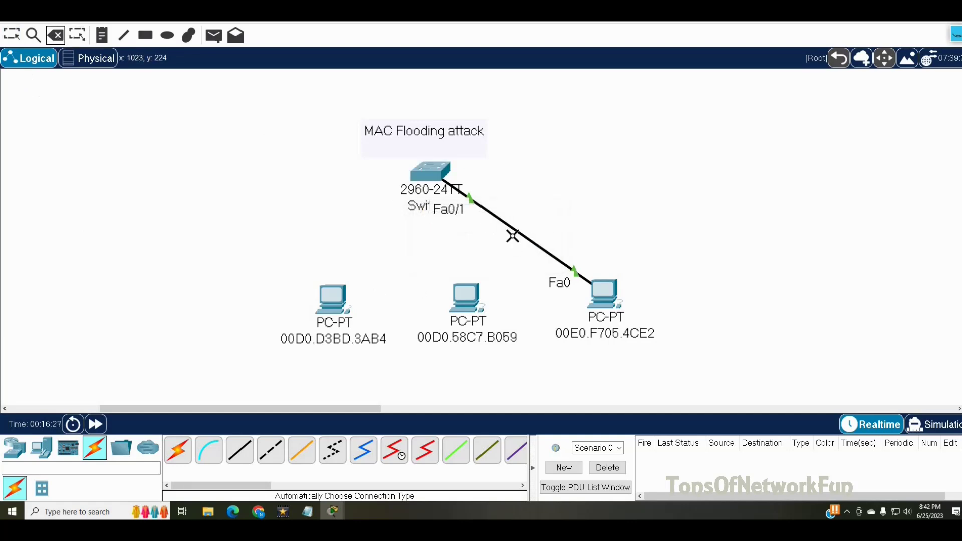
left_click(511, 230)
key("Escape")
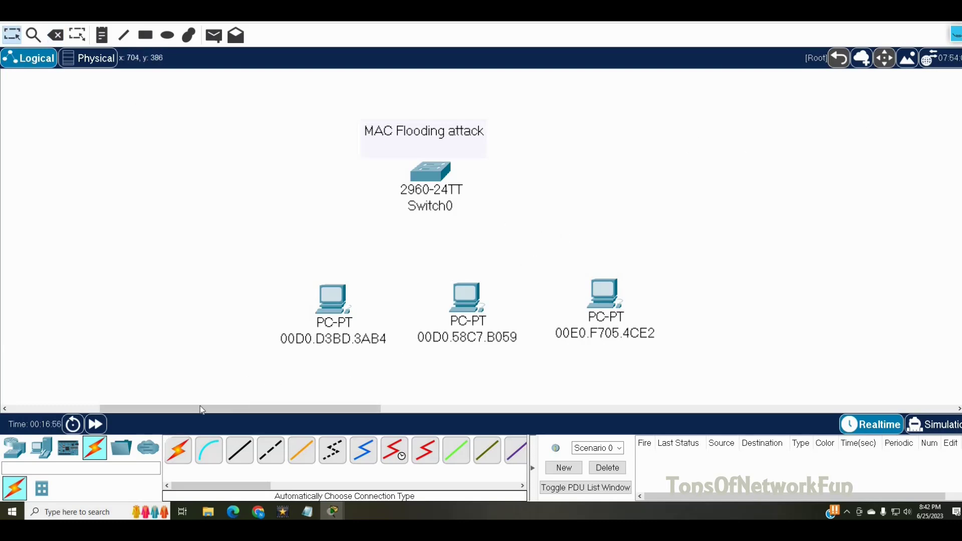
- Add a generic laptop to the workspace beside PC 00D0.D3BD.3AB4
left_click(47, 445)
left_click(209, 450)
left_click(225, 304)
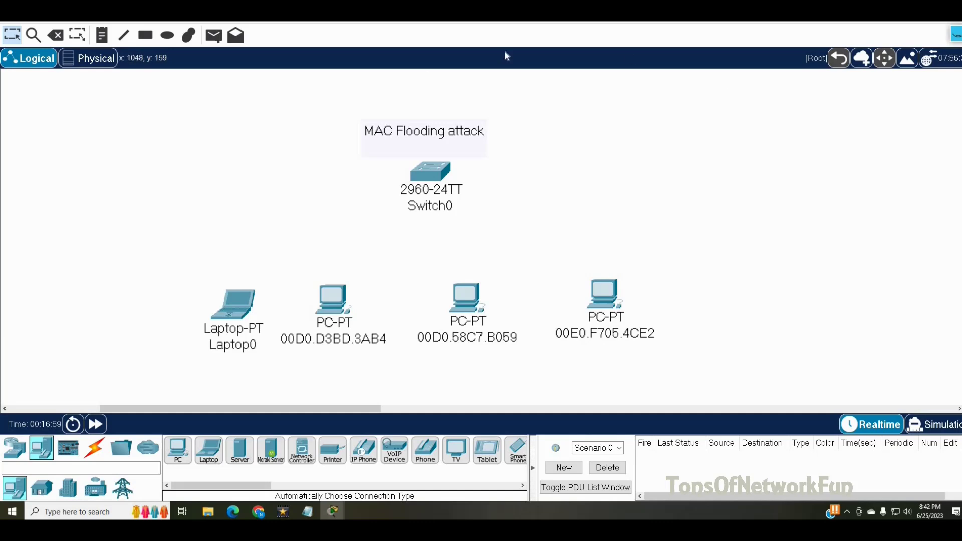
- Circle Laptop0 with the screen annotation pen, and hide the annotation overlay
left_click(955, 35)
left_click(957, 63)
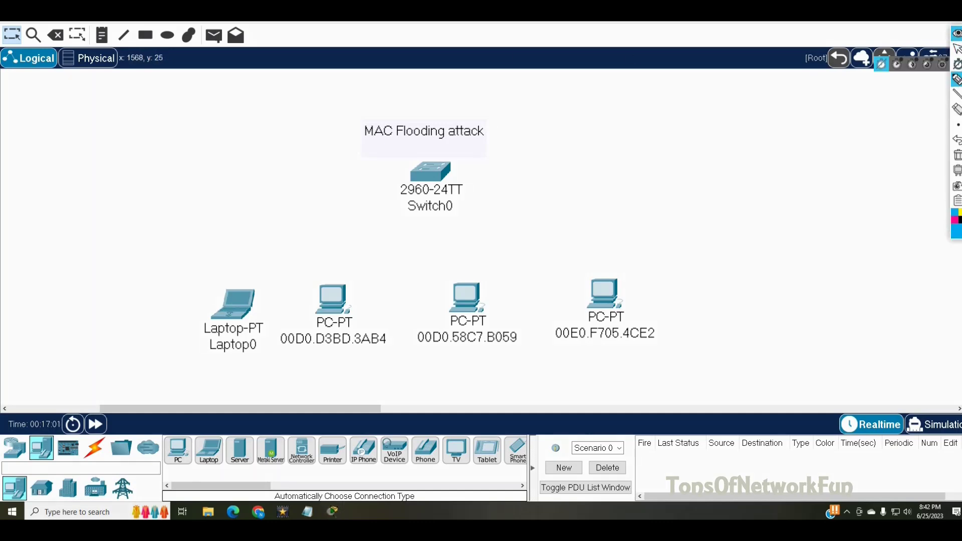
mouse_move(228, 261)
left_mouse_down()
mouse_move(236, 366)
mouse_move(268, 307)
mouse_move(234, 264)
left_mouse_up()
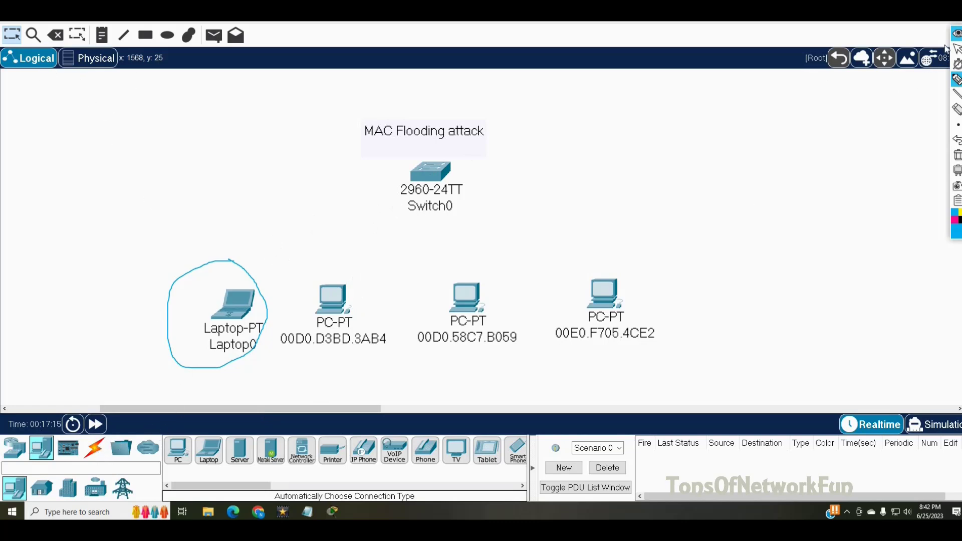
left_click(957, 33)
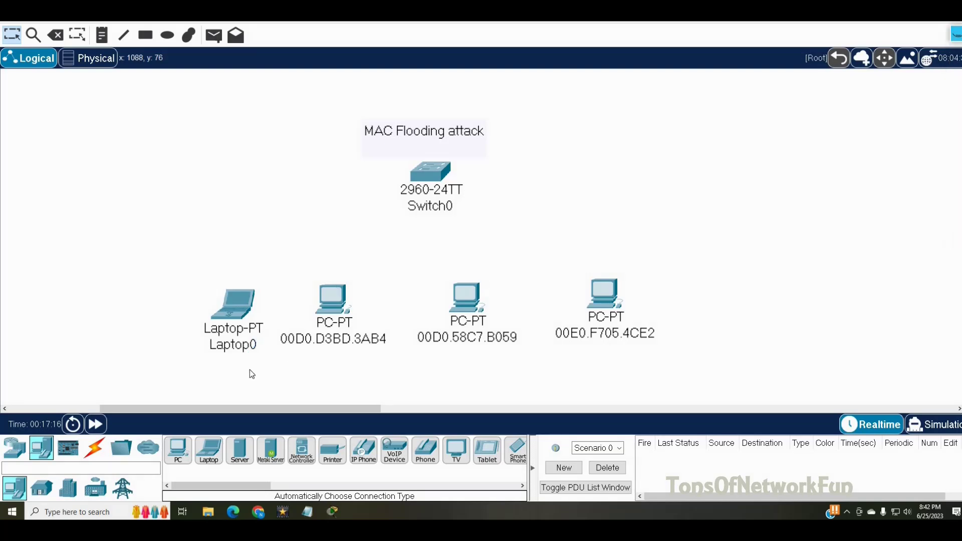
- Give Laptop0 the static IPv4 address 192.168.1.4 with subnet mask 255.255.255.0 on FastEthernet0
left_click(234, 305)
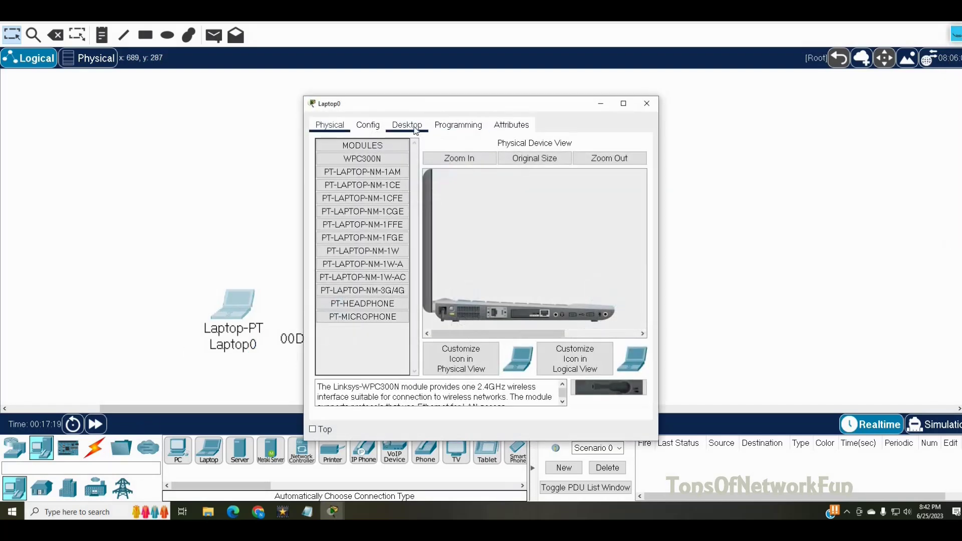
left_click(416, 130)
left_click(342, 169)
left_click(443, 205)
type("192.168.1")
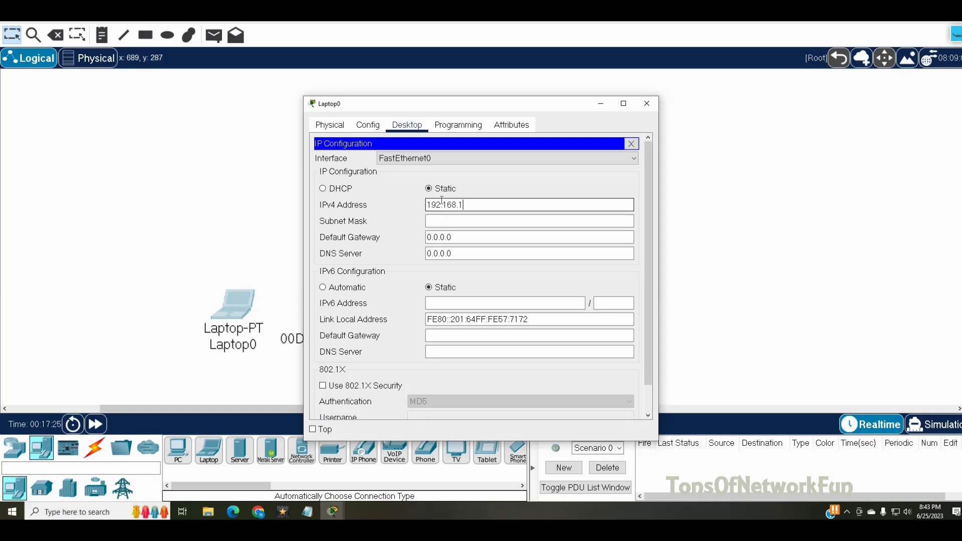
type(".4")
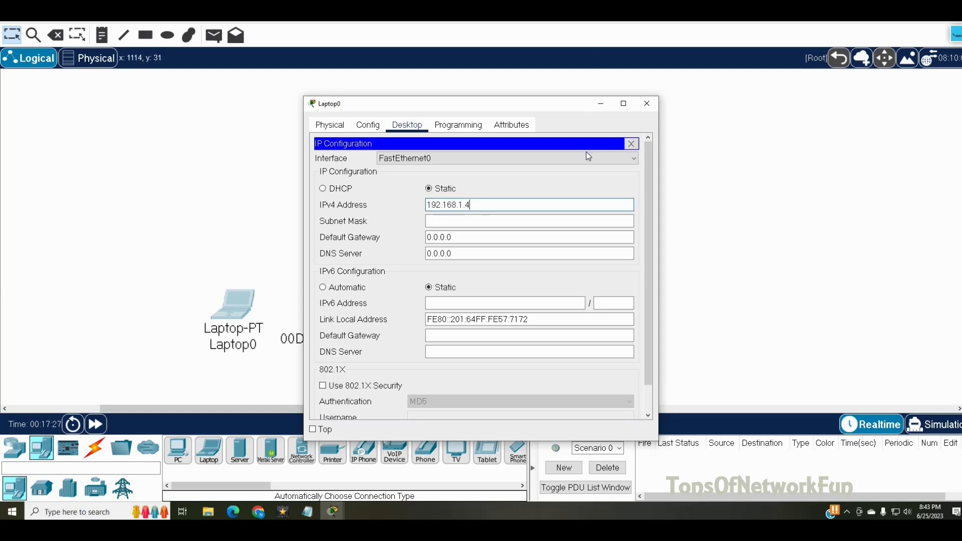
left_click(601, 156)
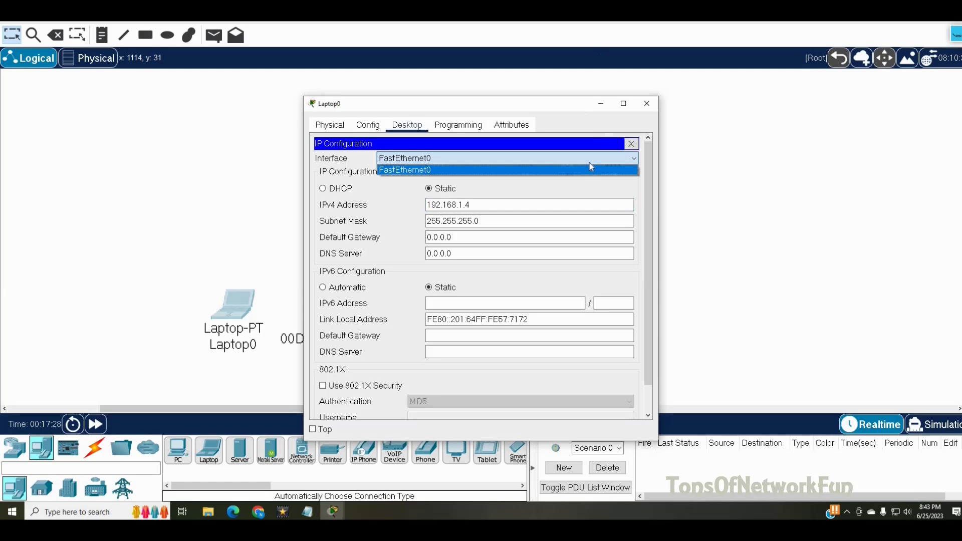
left_click(706, 193)
left_click(247, 324)
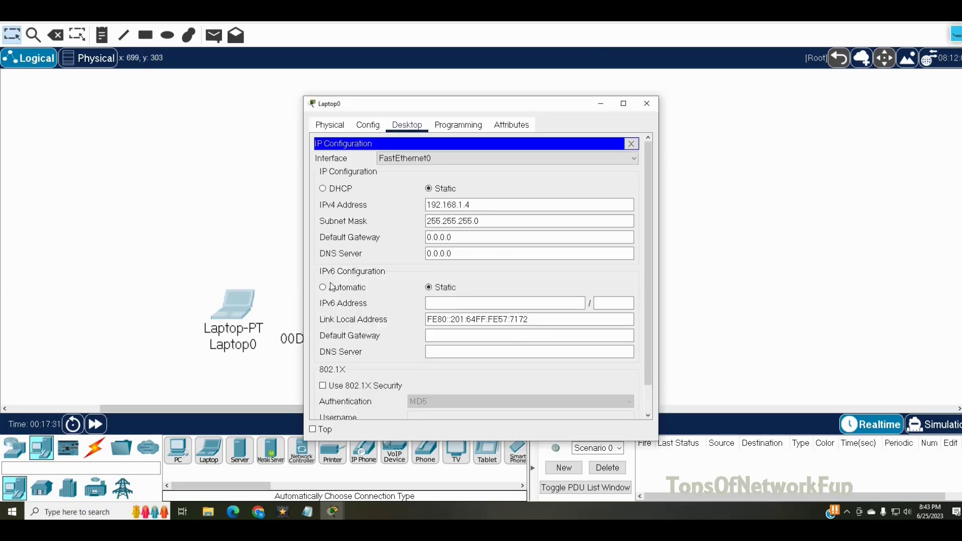
left_click(555, 176)
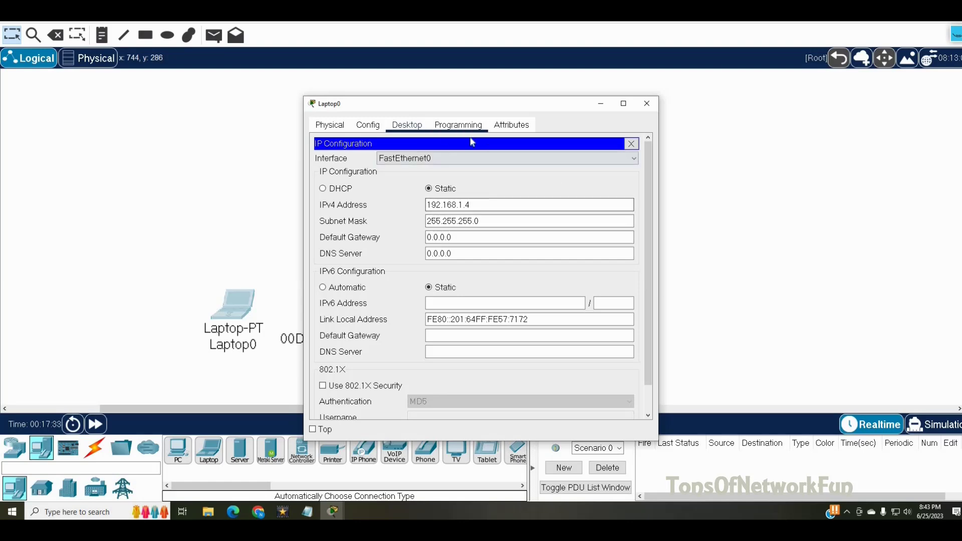
- Close the laptop's IP configuration and run ipconfig /all in its Command Prompt to view the physical address
left_click(631, 144)
left_click(545, 172)
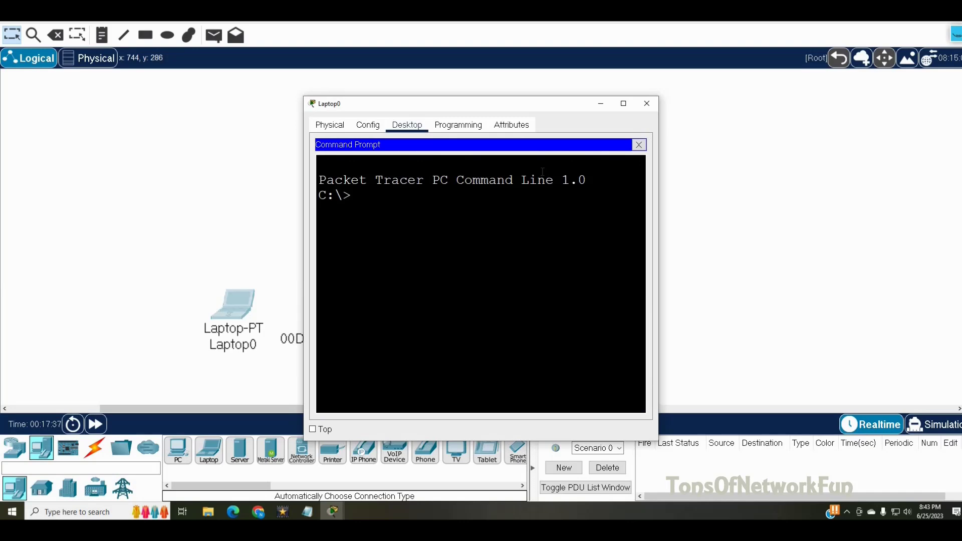
type("ipconfig /all")
key("Return")
scroll(434, 262, "up", 5)
scroll(433, 263, "up", 2)
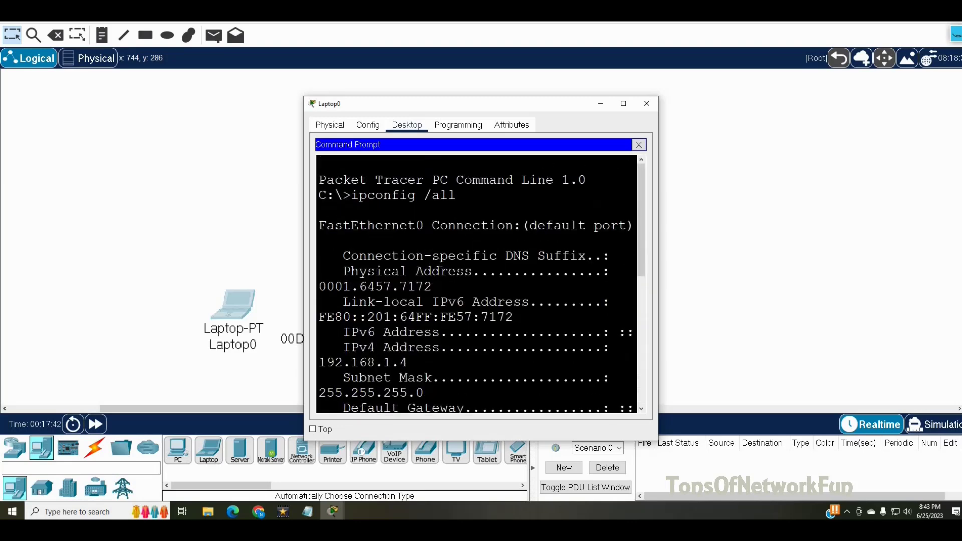
- Copy the laptop's physical address 0001.6457.7172, rename Laptop0 with it, and shift the laptop away from the neighbouring PC
left_click_drag(432, 287, 319, 287)
right_click(343, 293)
left_click(355, 296)
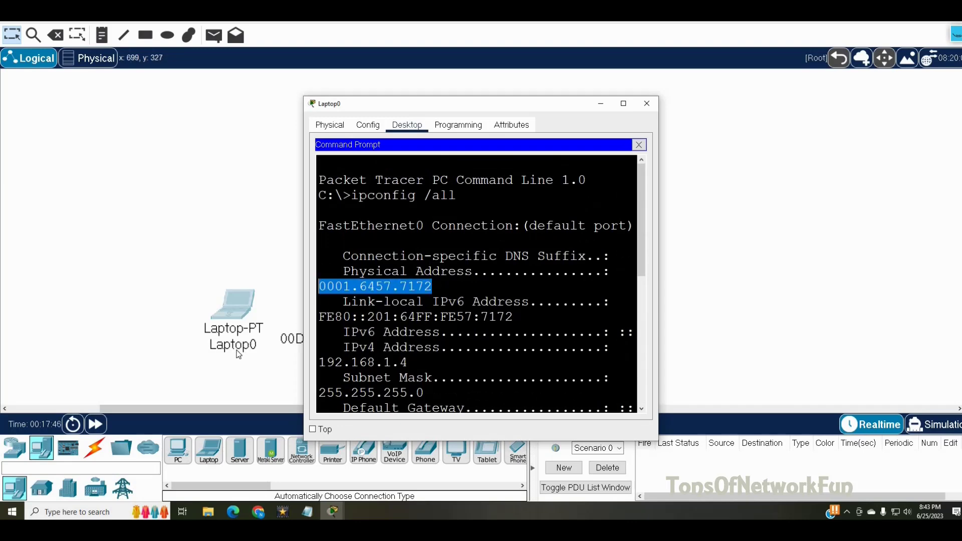
left_click(234, 346)
left_click(234, 346)
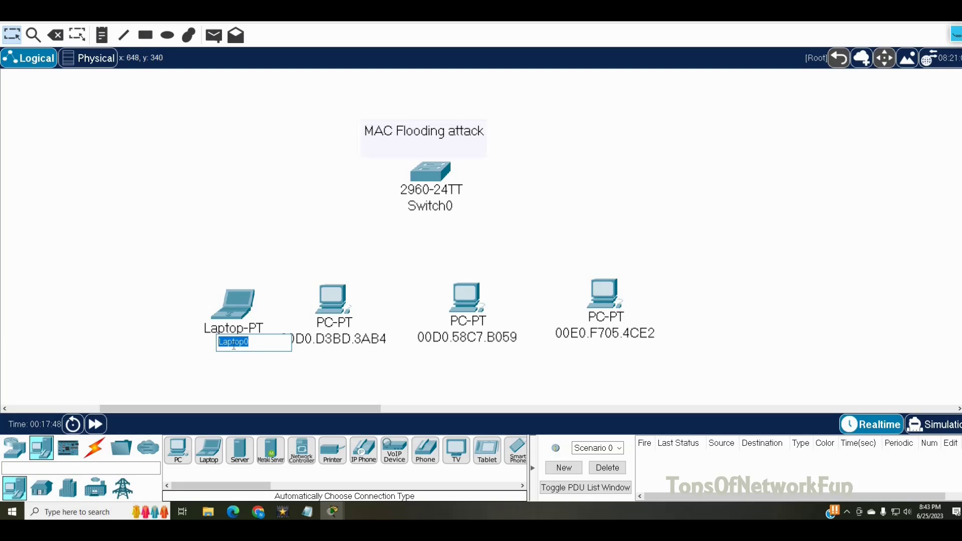
key("ctrl+v")
left_click(313, 375)
left_click_drag(238, 301, 224, 286)
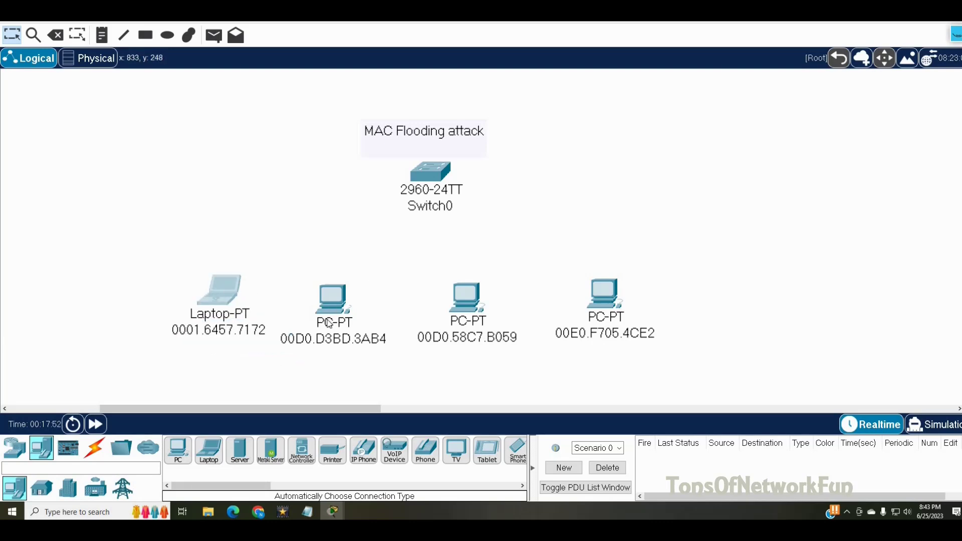
- Connect laptop 0001.6457.7172 to Switch0 with an automatically chosen cable, and fast-forward the simulation time
left_click(95, 450)
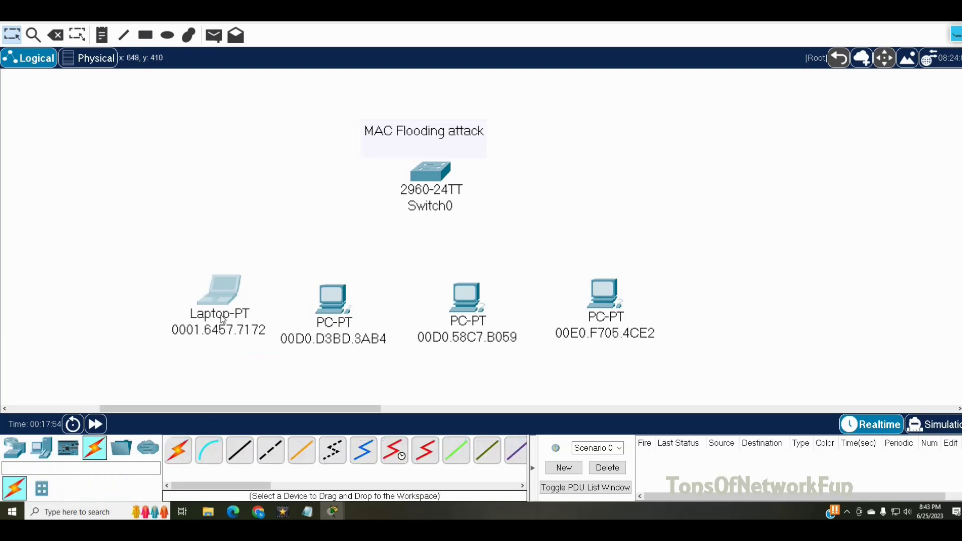
left_click(178, 450)
left_click(236, 303)
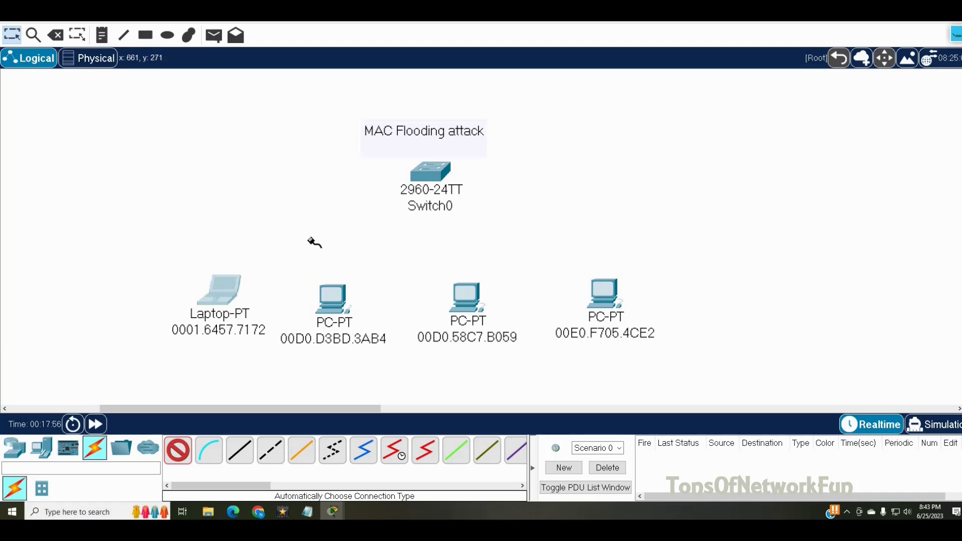
left_click(430, 172)
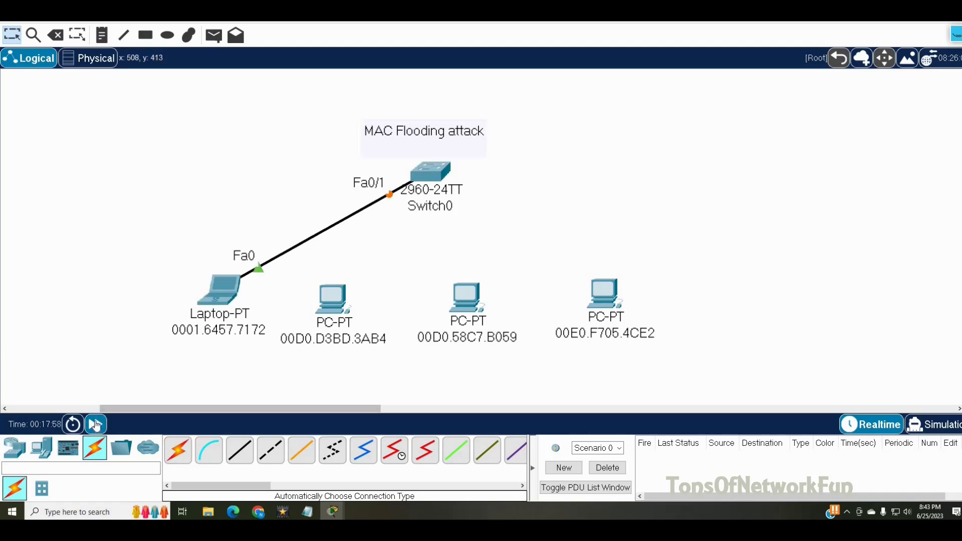
left_click(95, 425)
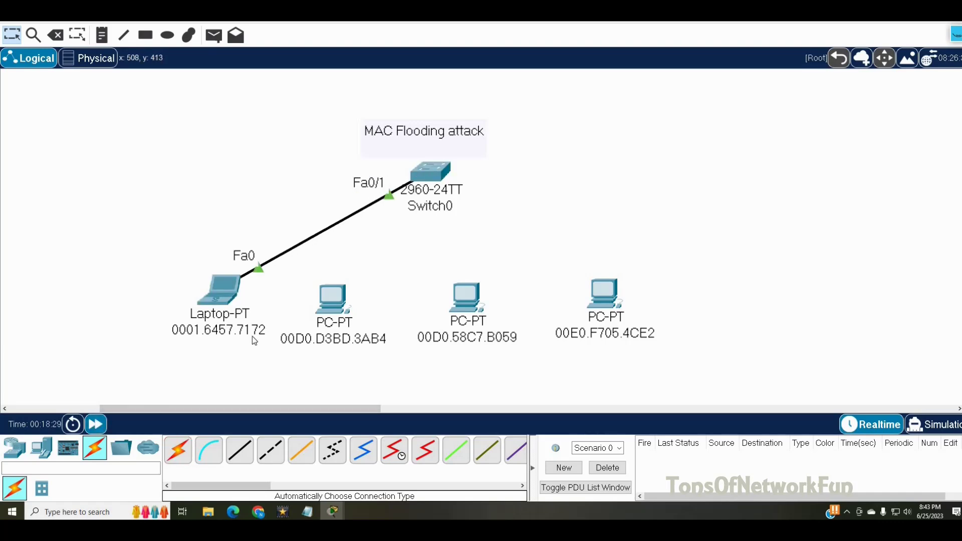
- Finish the paused ipconfig listing on the laptop, ping 192.168.1.1 from its Command Prompt, and return to the workspace
left_click(213, 290)
scroll(471, 298, "down", 1)
scroll(471, 299, "down", 6)
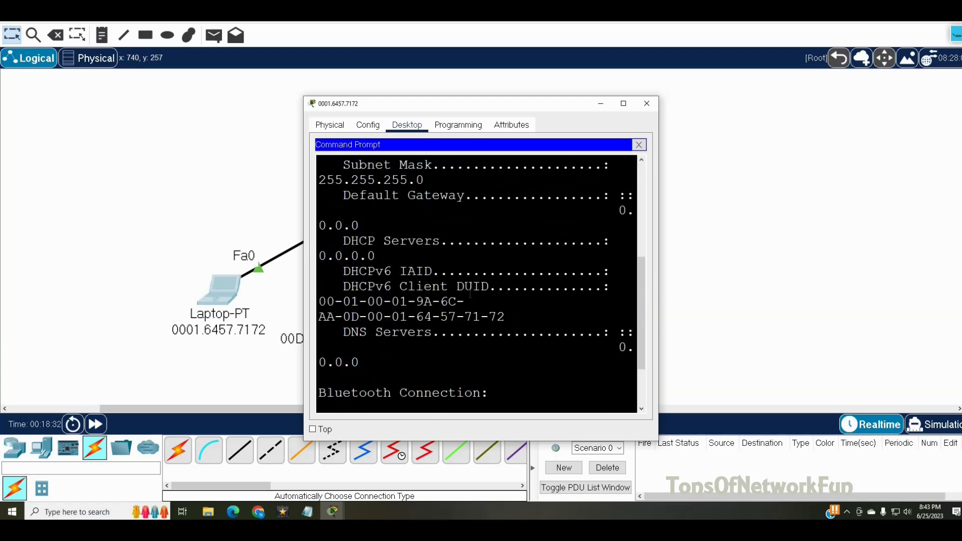
key("Return")
key("Return")
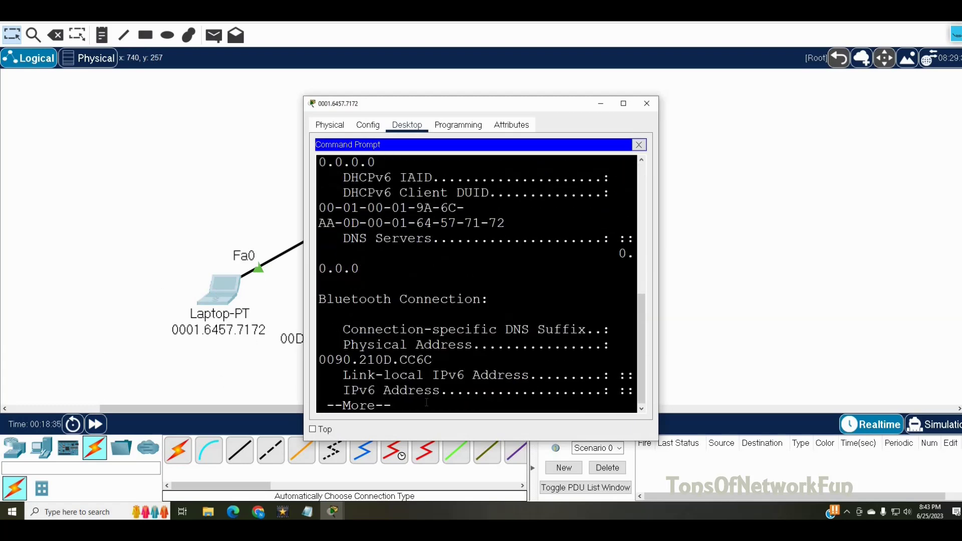
type("pi")
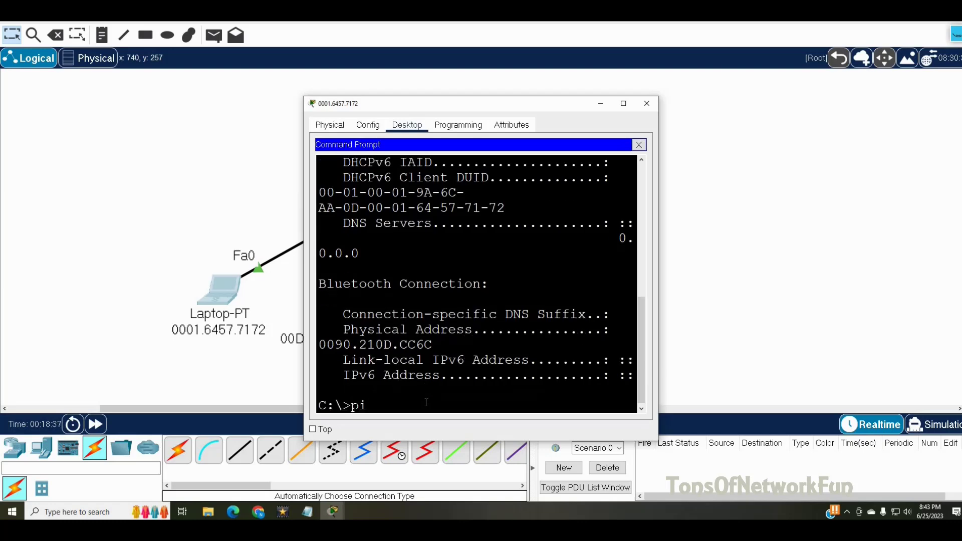
type("ng 192.168.1.1")
key("Return")
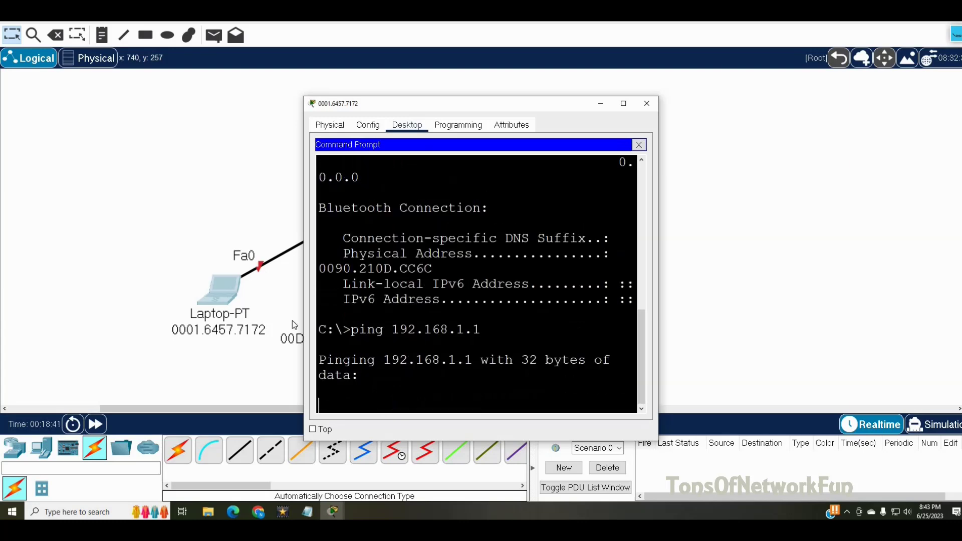
left_click(205, 253)
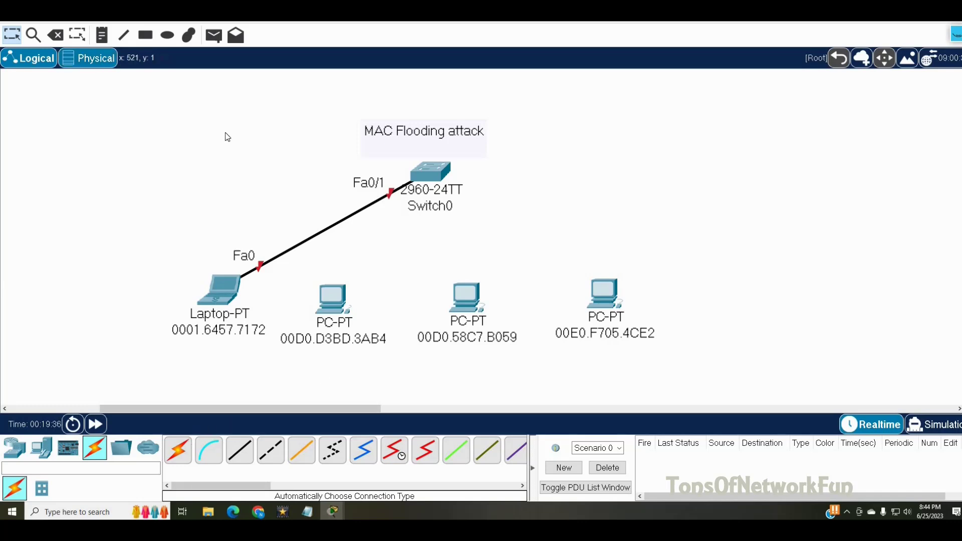
- Delete the cable between laptop 0001.6457.7172 and Switch0, and leave the Delete tool
left_click(56, 35)
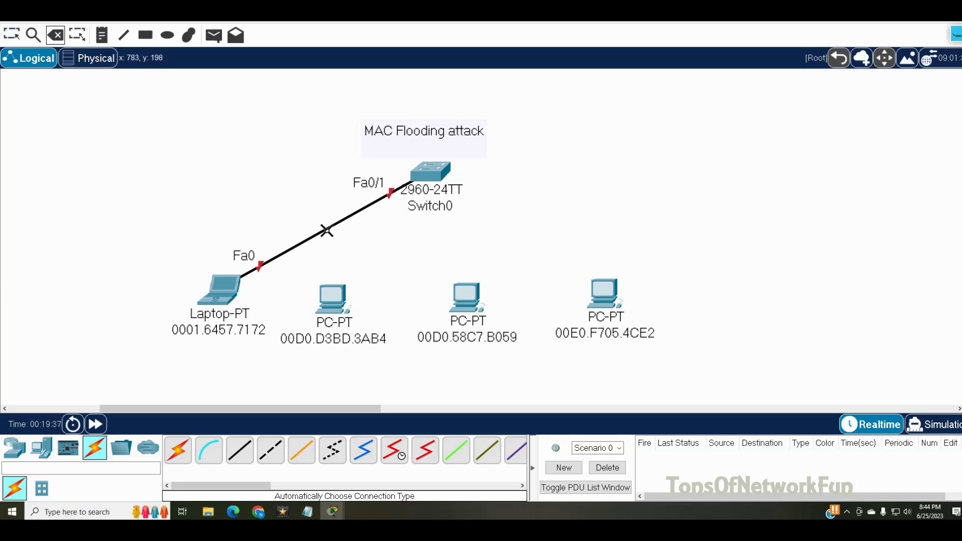
left_click(325, 230)
key("Escape")
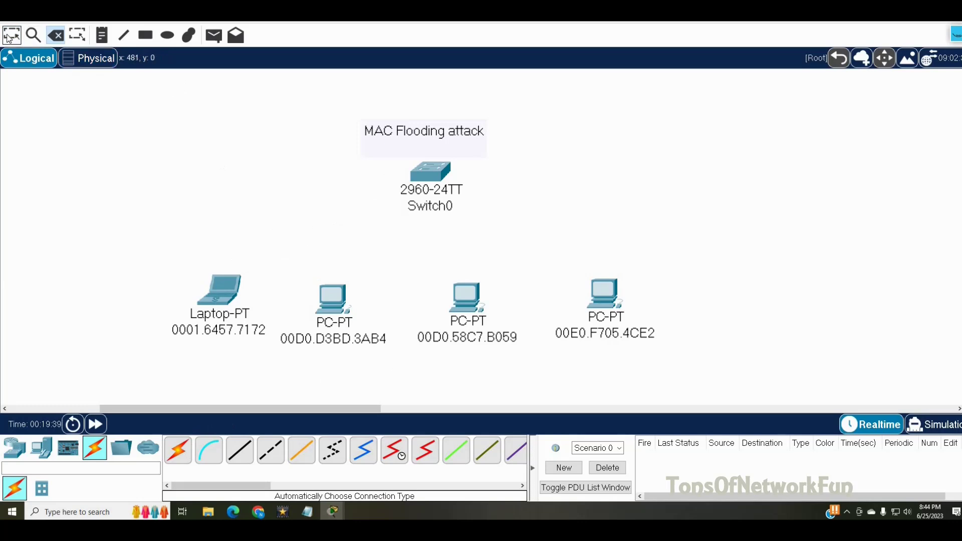
- Connect PC 00D0.D3BD.3AB4 to Switch0 with an automatically chosen cable
left_click(177, 450)
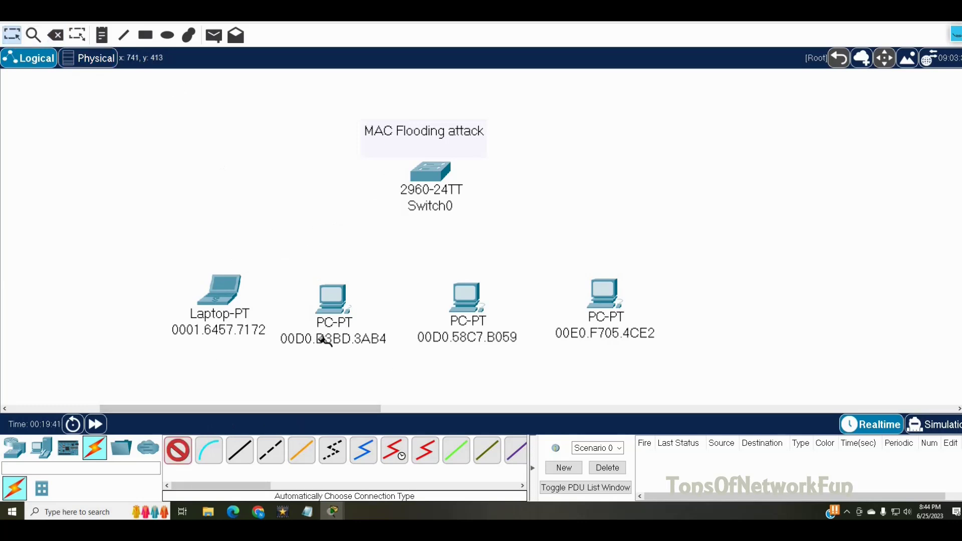
left_click(328, 314)
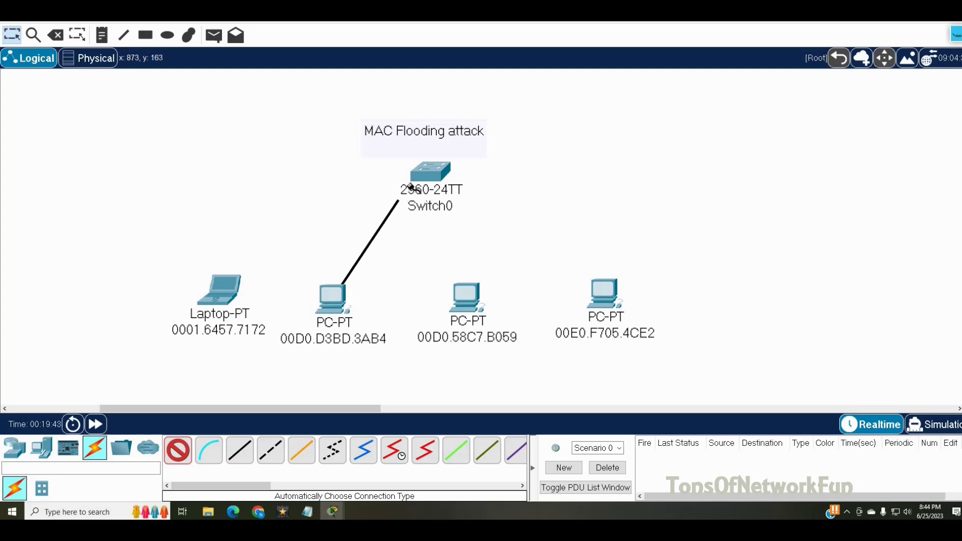
left_click(416, 179)
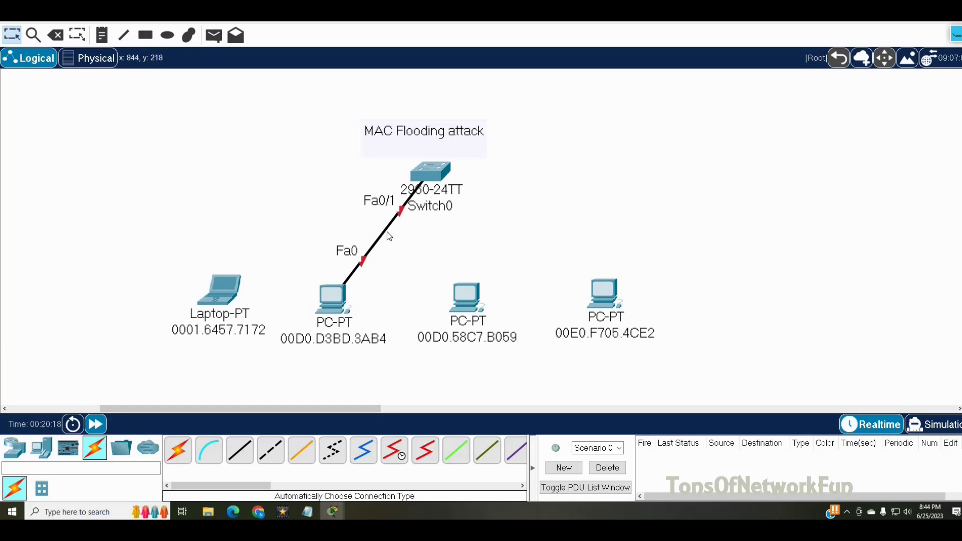
- Open Switch0's command line and exit the paused configuration listing to reach the privileged prompt
left_click(424, 177)
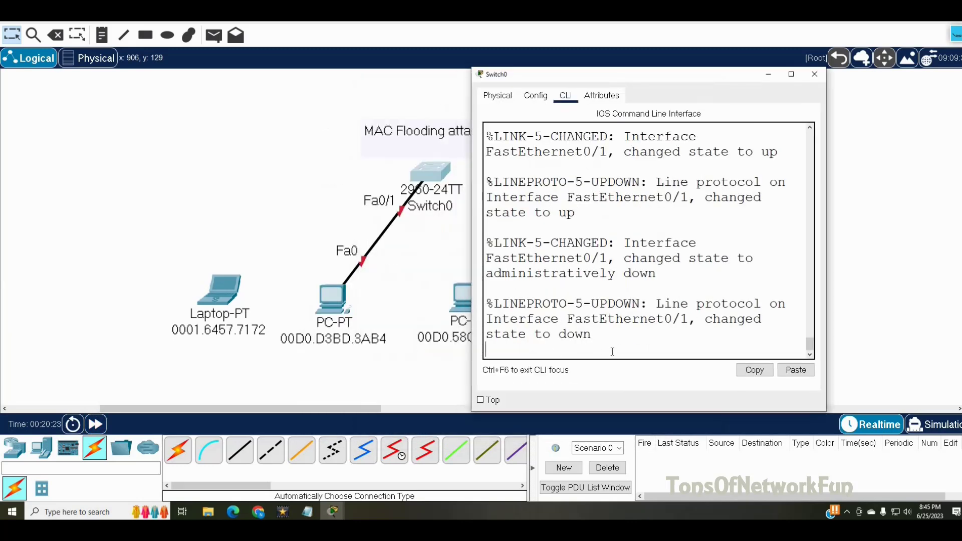
key("Return")
key("Return")
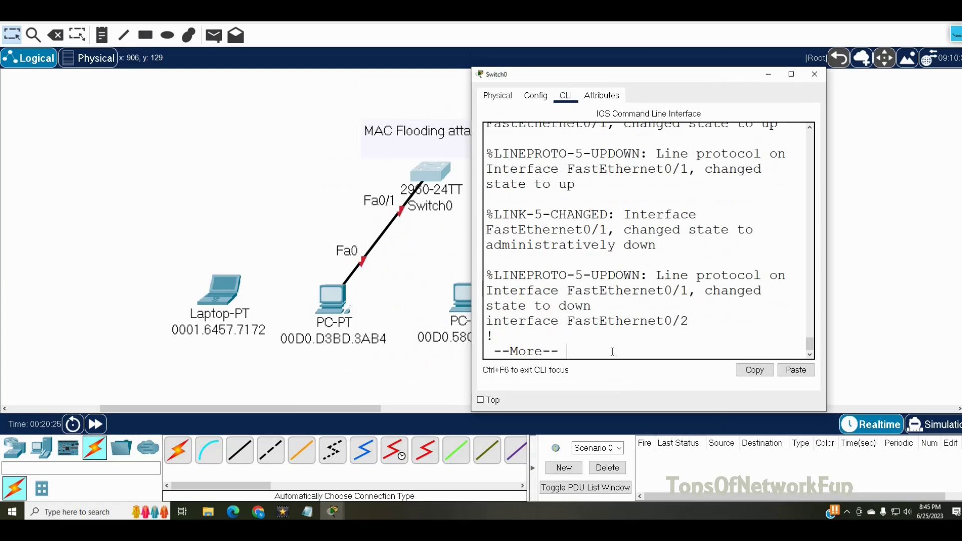
type("n")
key("BackSpace")
- Try to select interface f0/1 directly from Switch0's privileged mode
type("int f")
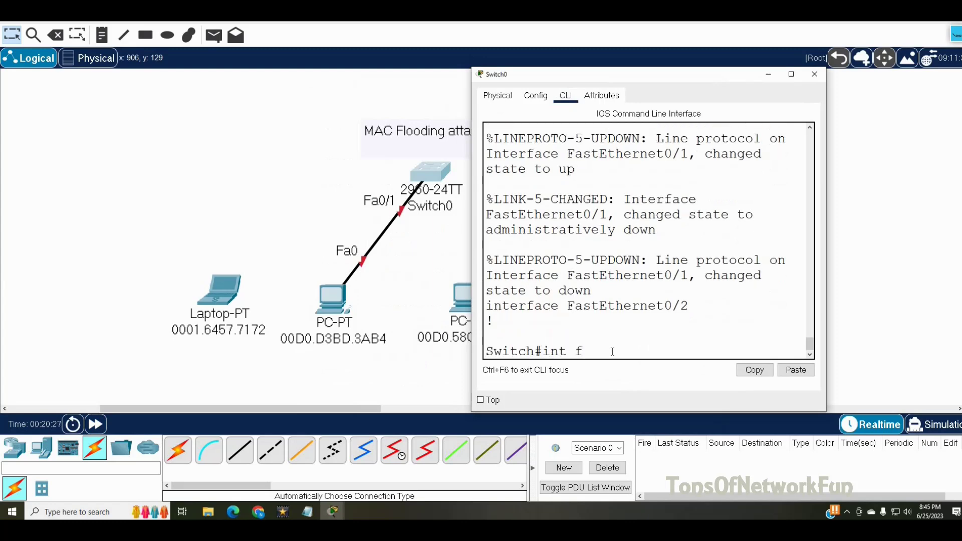
type("0/1")
key("Return")
type("s")
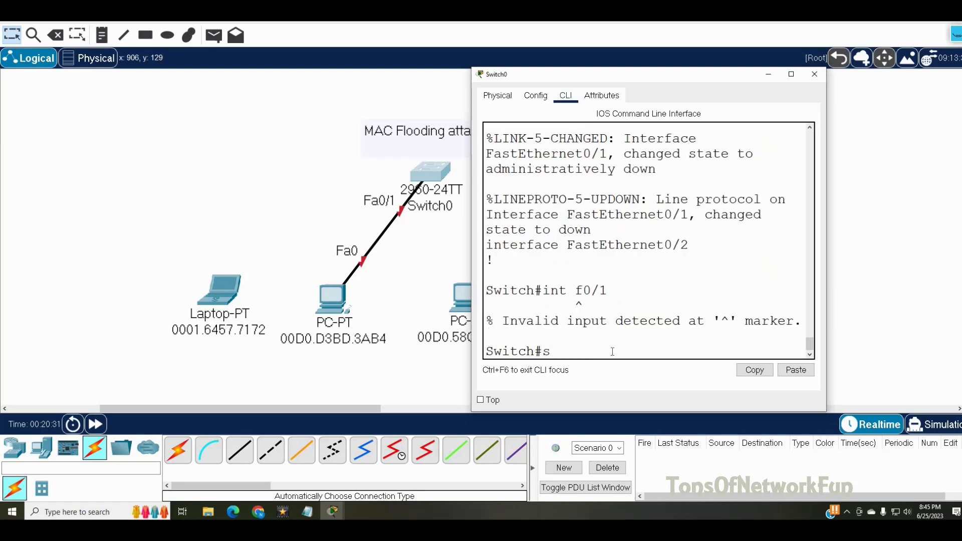
key("BackSpace")
type("e")
key("BackSpace")
- Enter global configuration mode on Switch0 with conf t and select interface f0/1
type("conf t")
key("Return")
type("in")
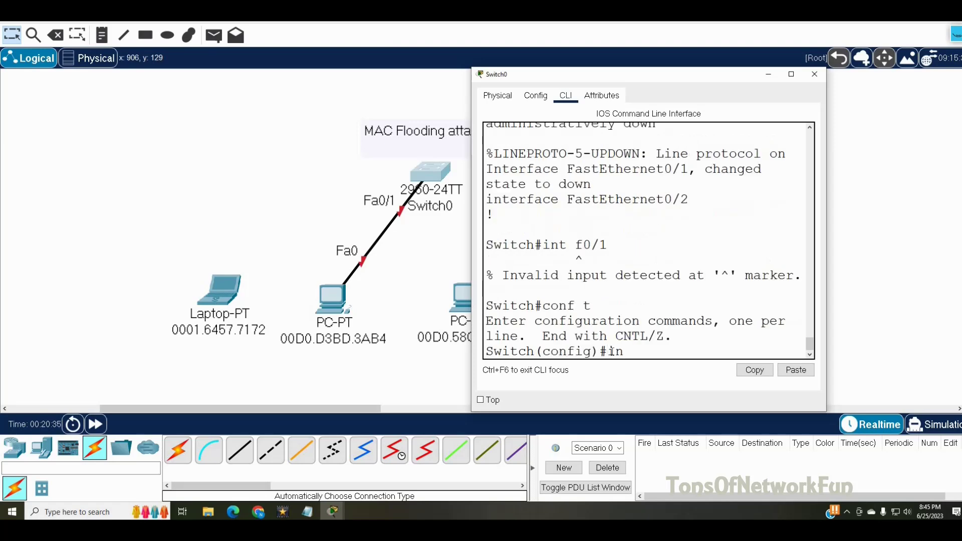
type("t f0/1")
key("Return")
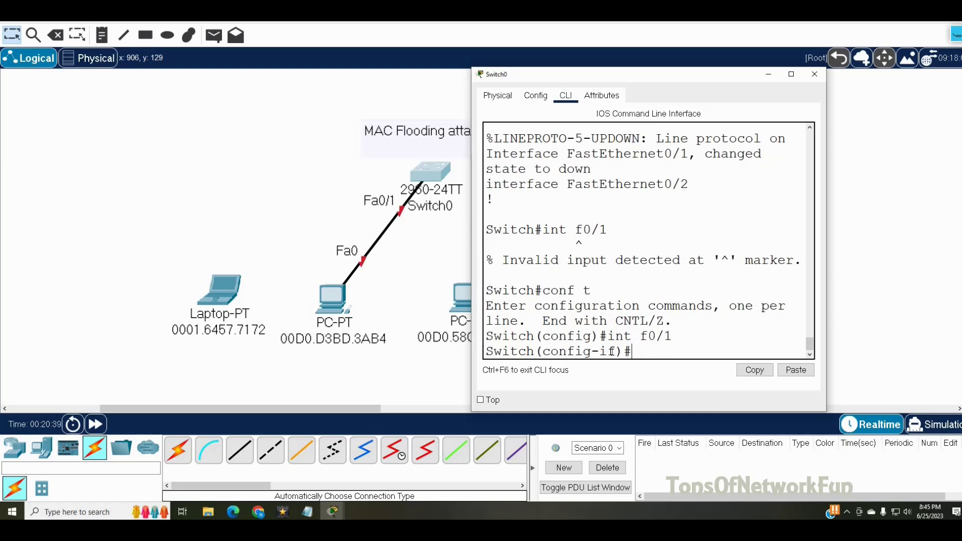
- Shut down interface f0/1 and re-enable it with no sh, and fast-forward the simulation time
type("sh")
key("Return")
type("no sh")
key("Return")
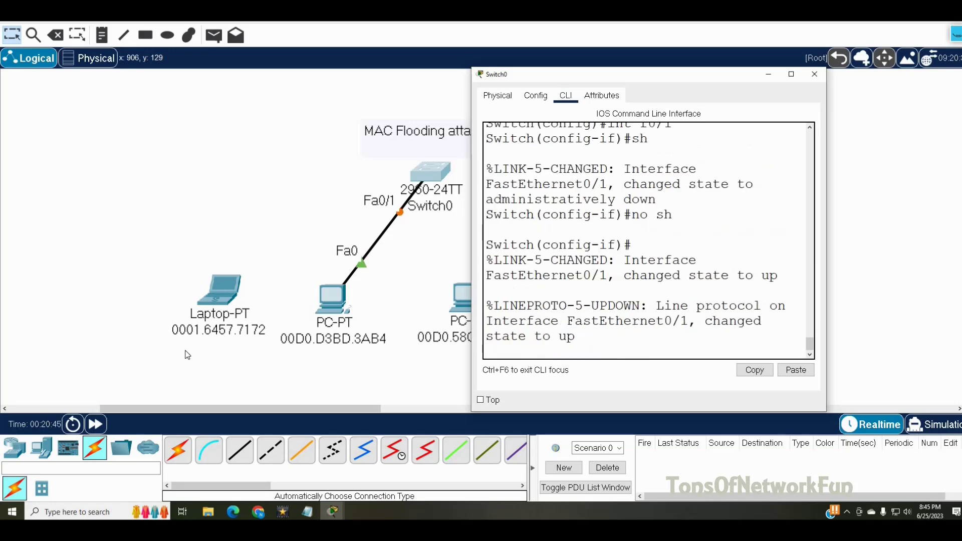
left_click(96, 424)
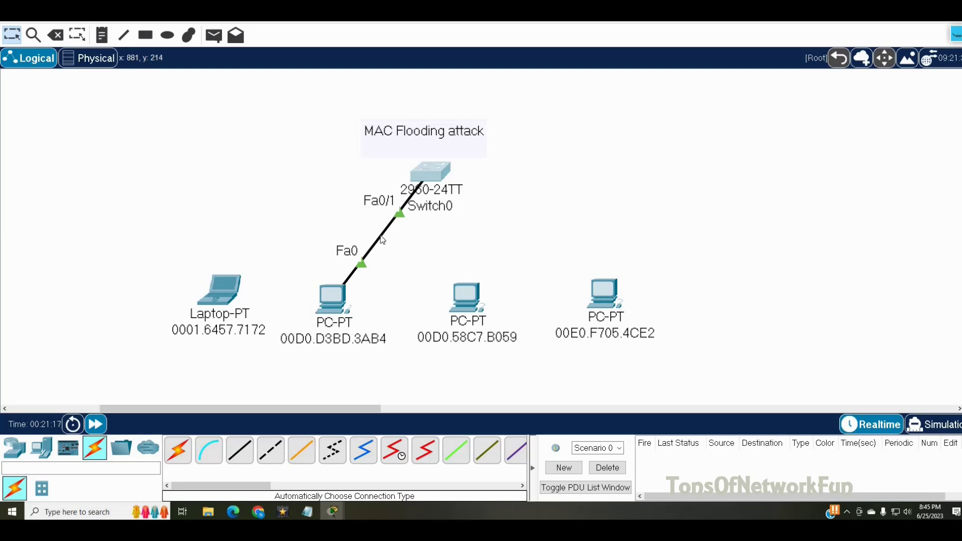